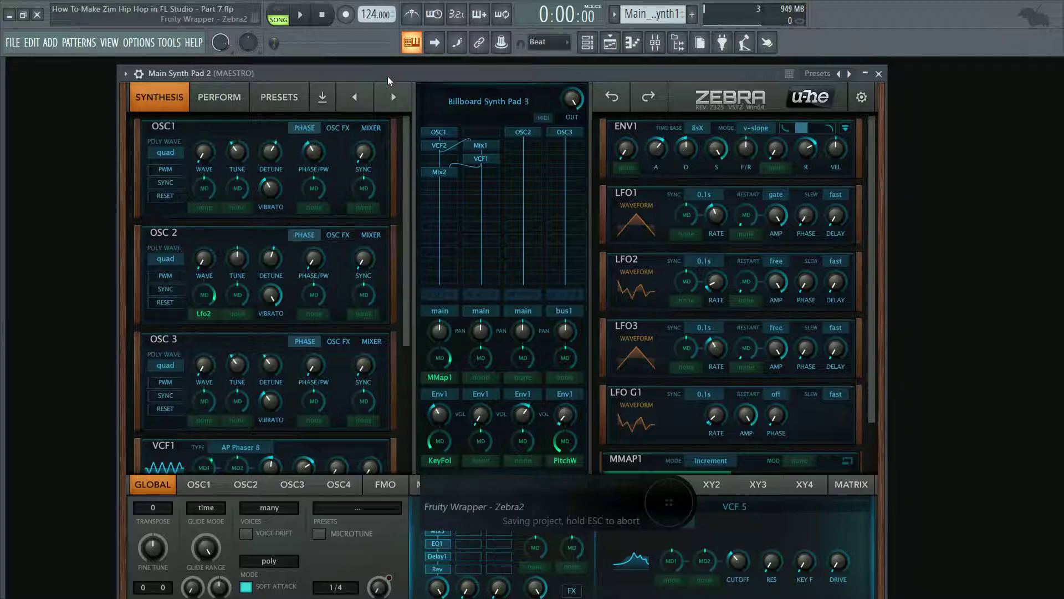
- Close the synth plugin window and copy the Main Synth Pad 1 notes into the Main Synth Pad 2 channel
drag(441, 73, 470, 61)
click(909, 66)
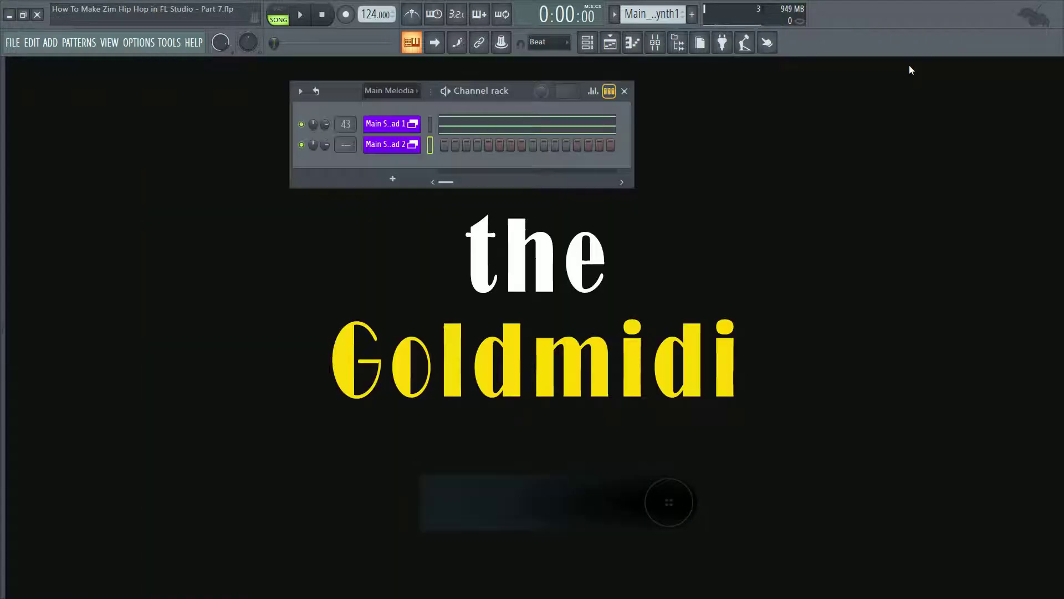
right_click(403, 127)
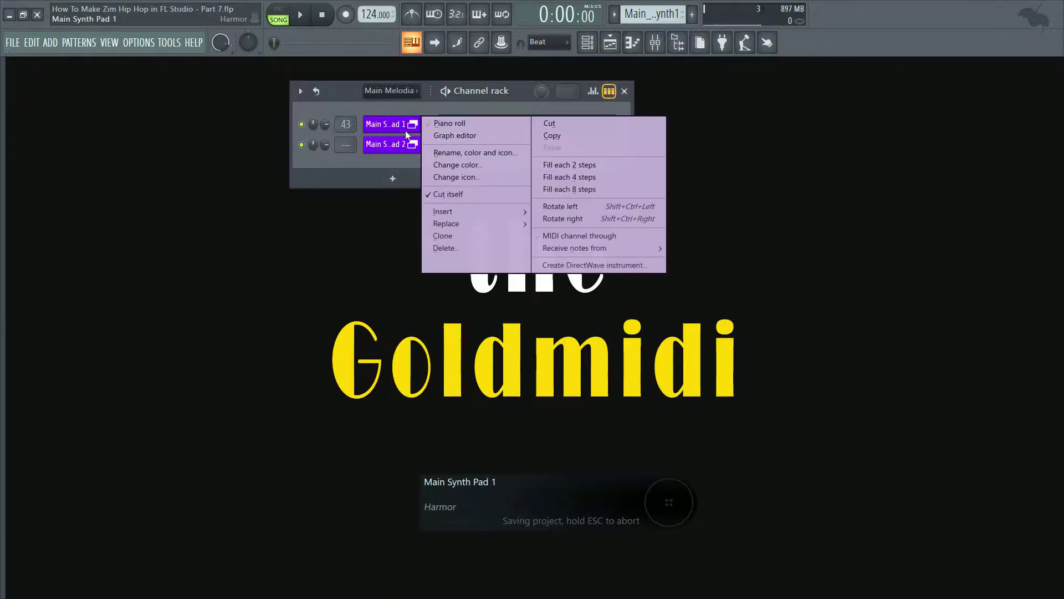
click(552, 138)
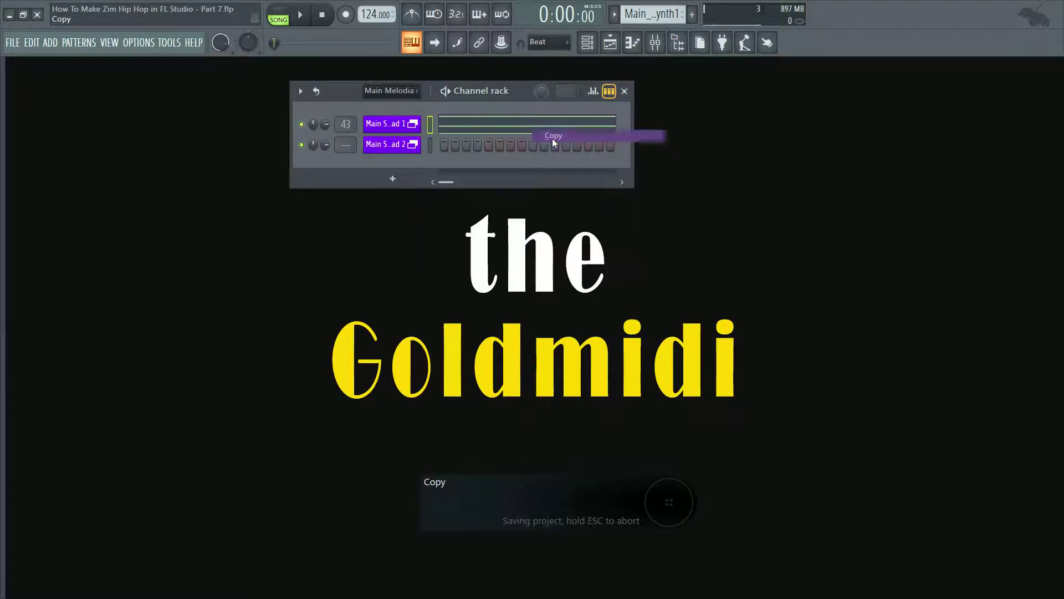
right_click(398, 145)
click(557, 167)
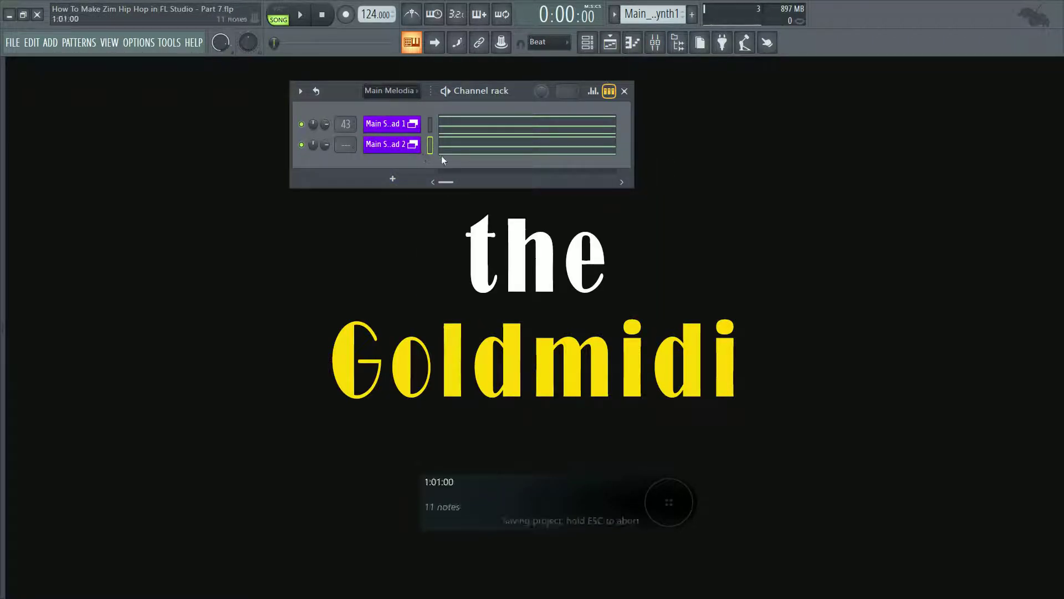
key(b)
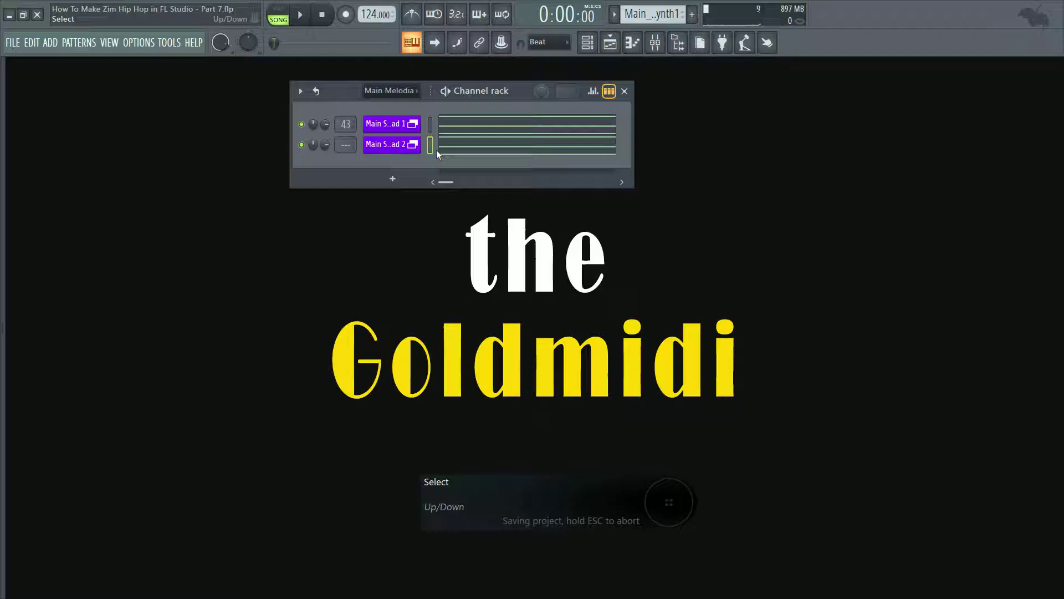
- Switch to pattern mode, route Main Synth Pad 2 to mixer insert 44, and audition the pattern
click(656, 43)
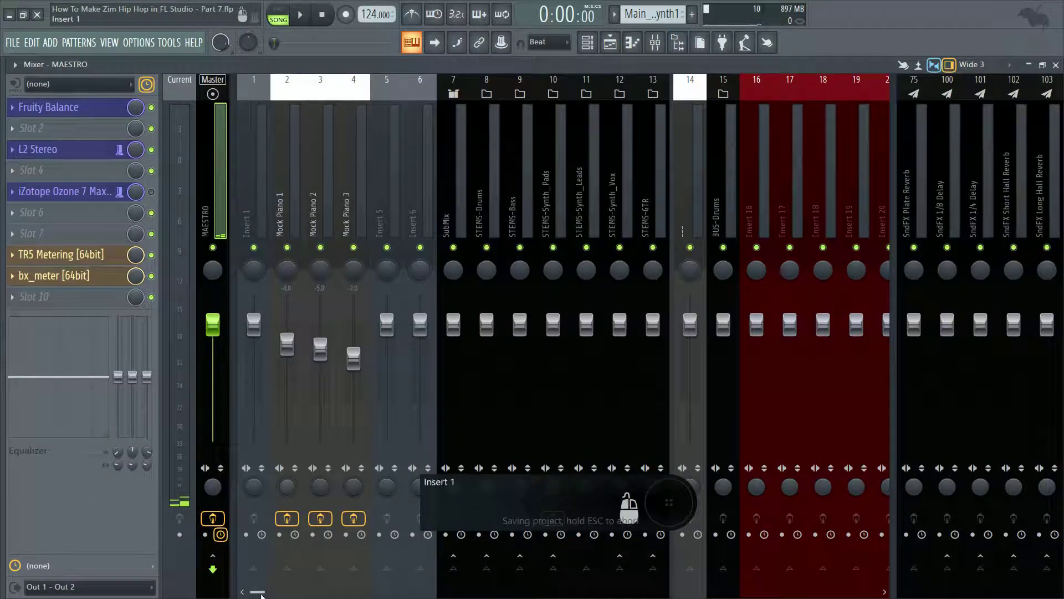
drag(261, 593, 471, 590)
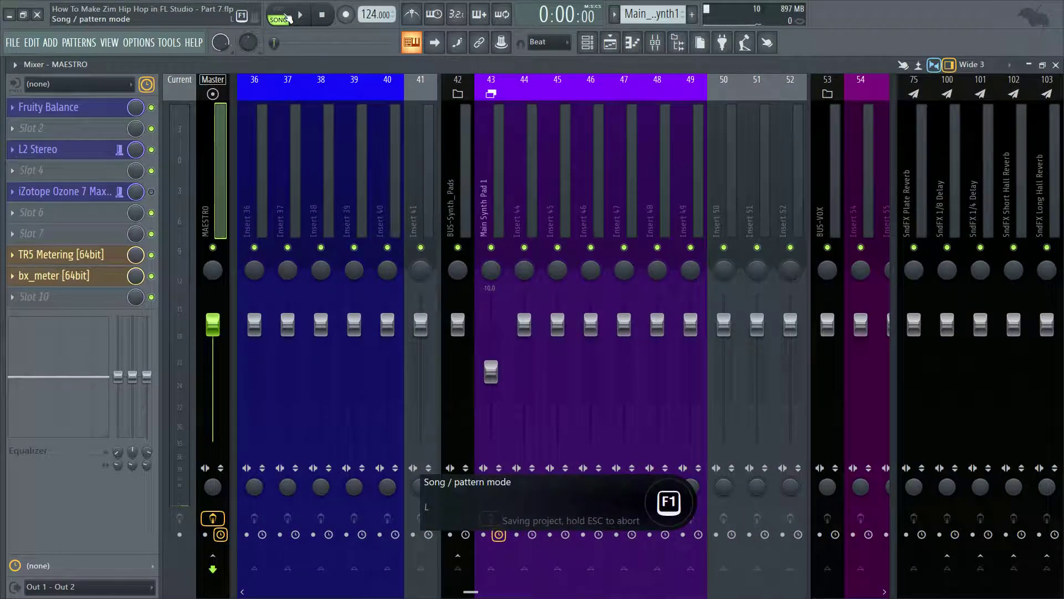
click(520, 209)
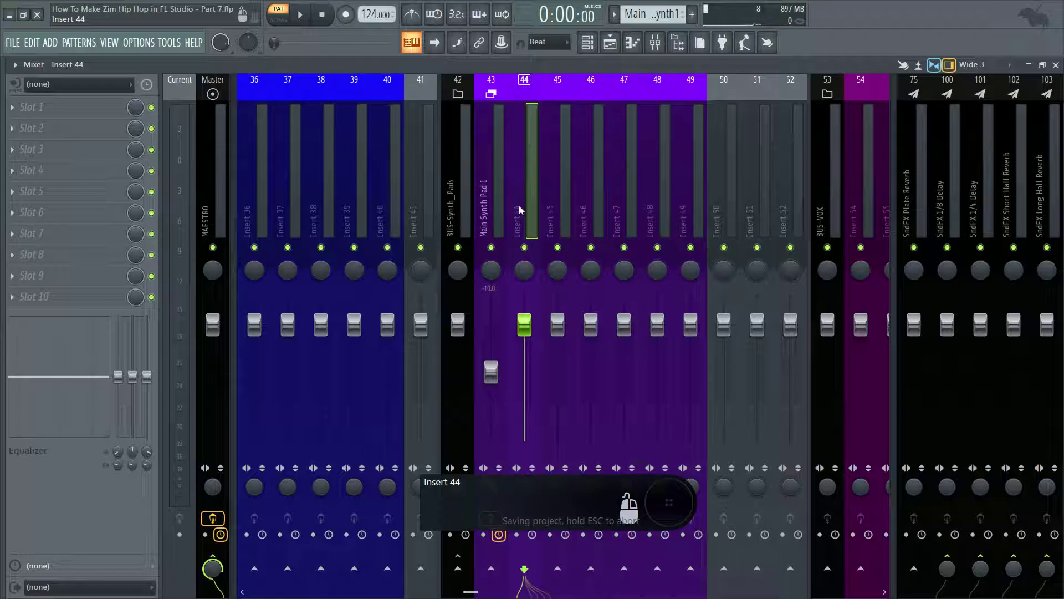
key(ctrl+l)
key(space)
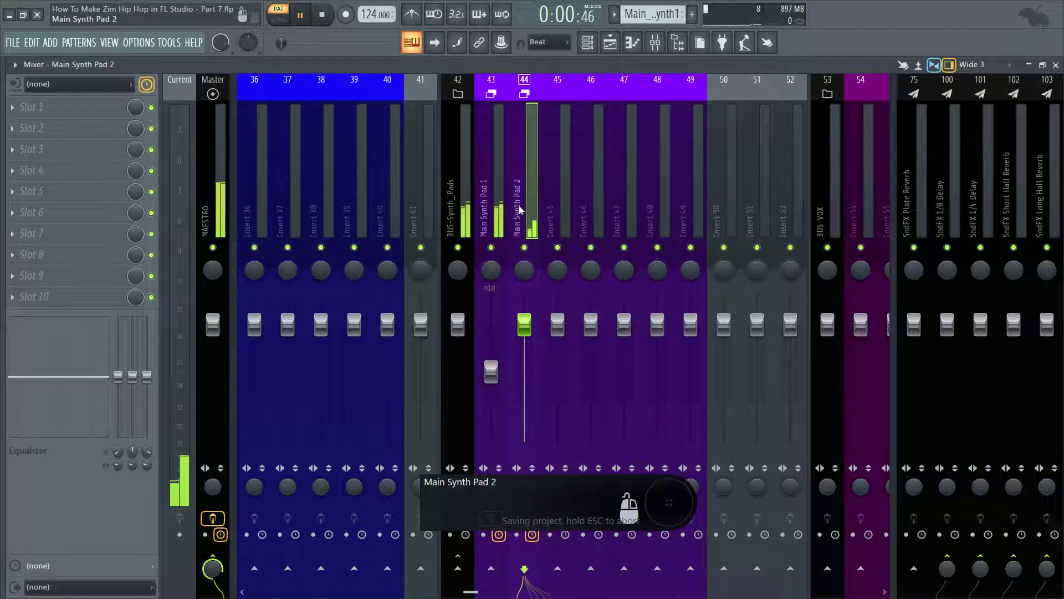
key(space)
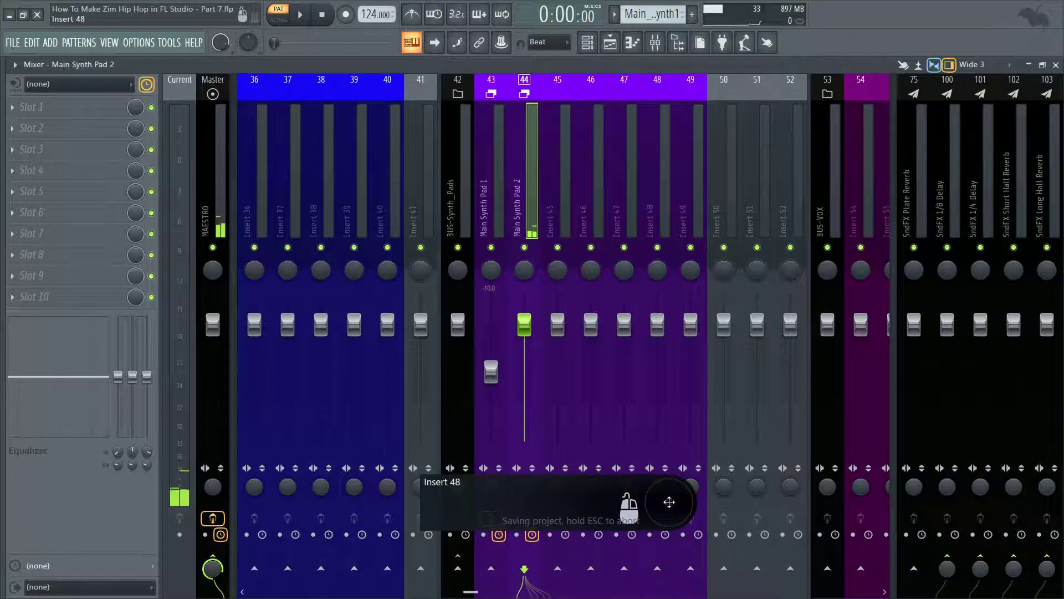
- Run the macro that switches smart disable for all plugins
click(169, 43)
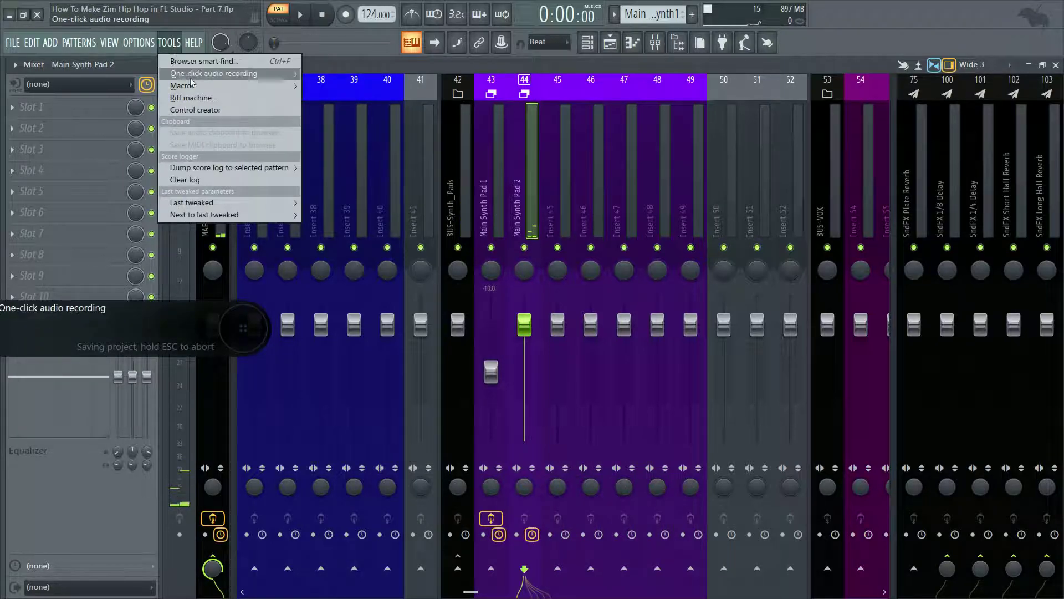
mouse_move(207, 86)
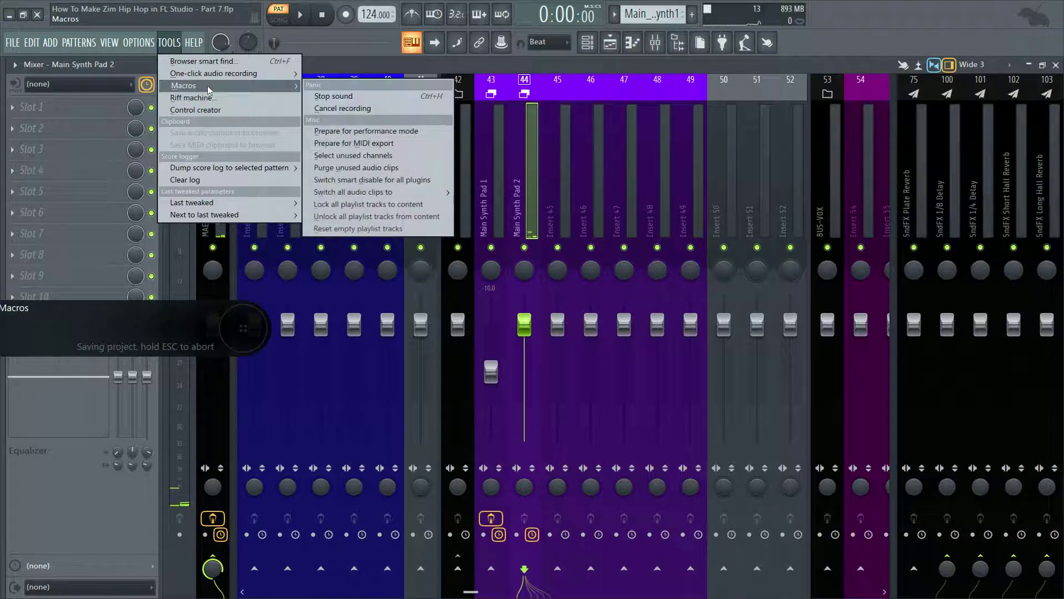
click(382, 180)
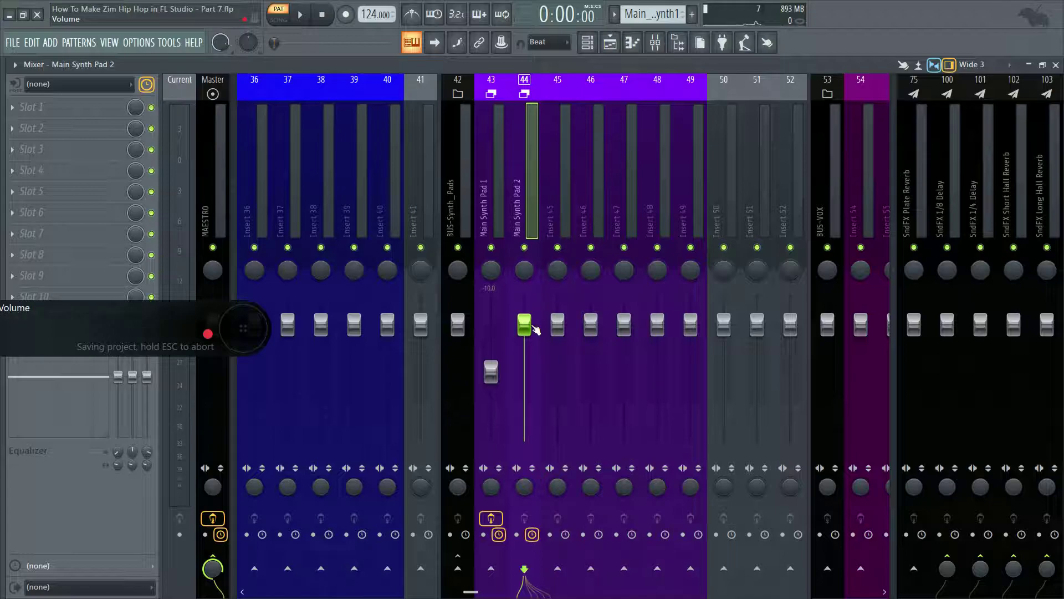
- Lower the Main Synth Pad 2 mixer volume to -3.0 dB during playback, and close the mixer
key(space)
mouse_move(524, 325)
mouse_down()
mouse_move(533, 336)
mouse_move(525, 337)
mouse_up()
key(space)
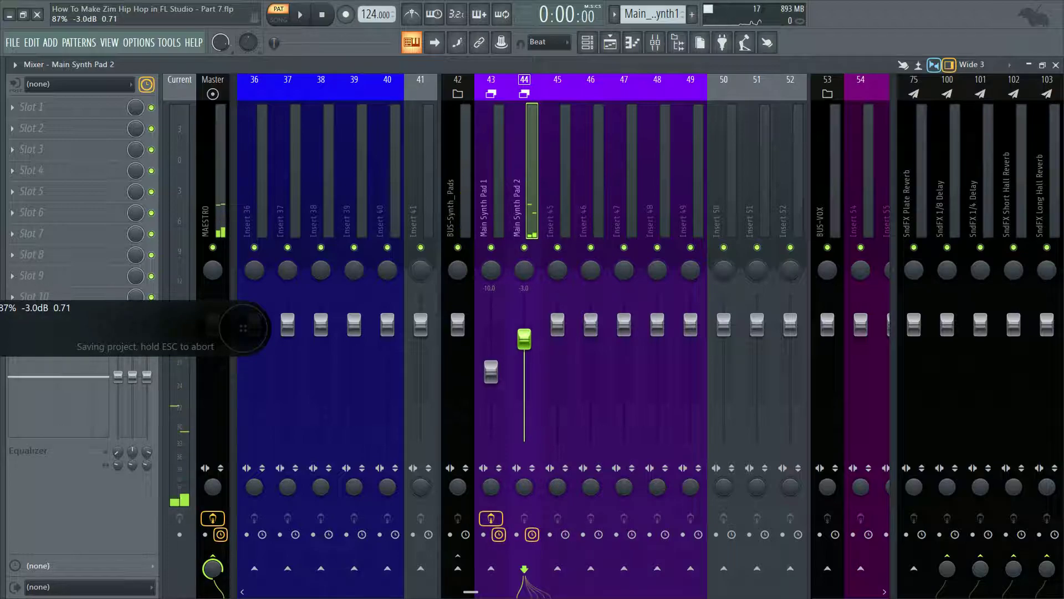
click(1056, 65)
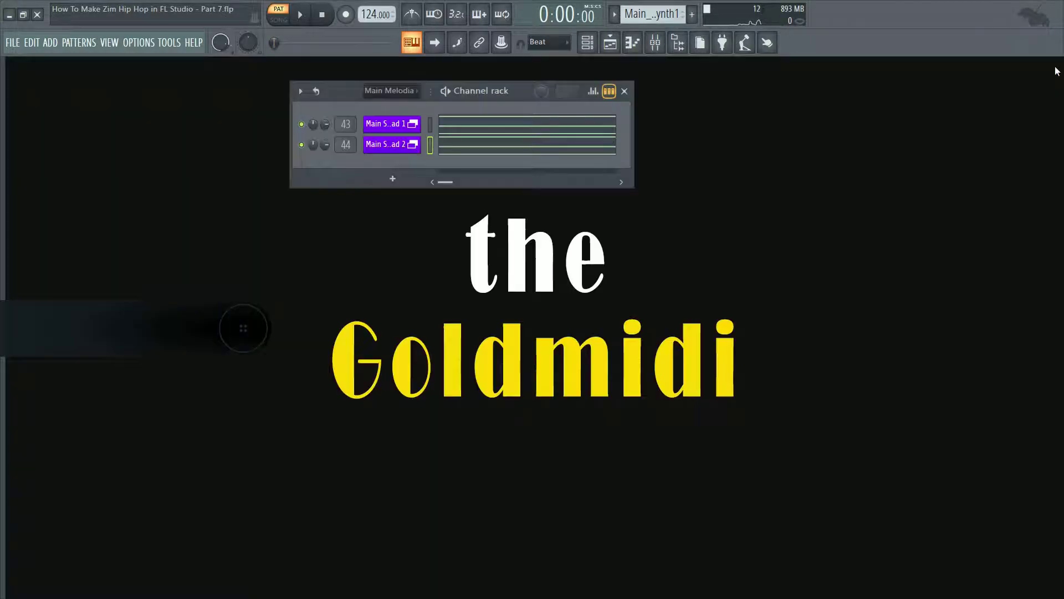
- Save the project and transpose all Main Synth Pad 2 notes up one octave in the piano roll
key(space)
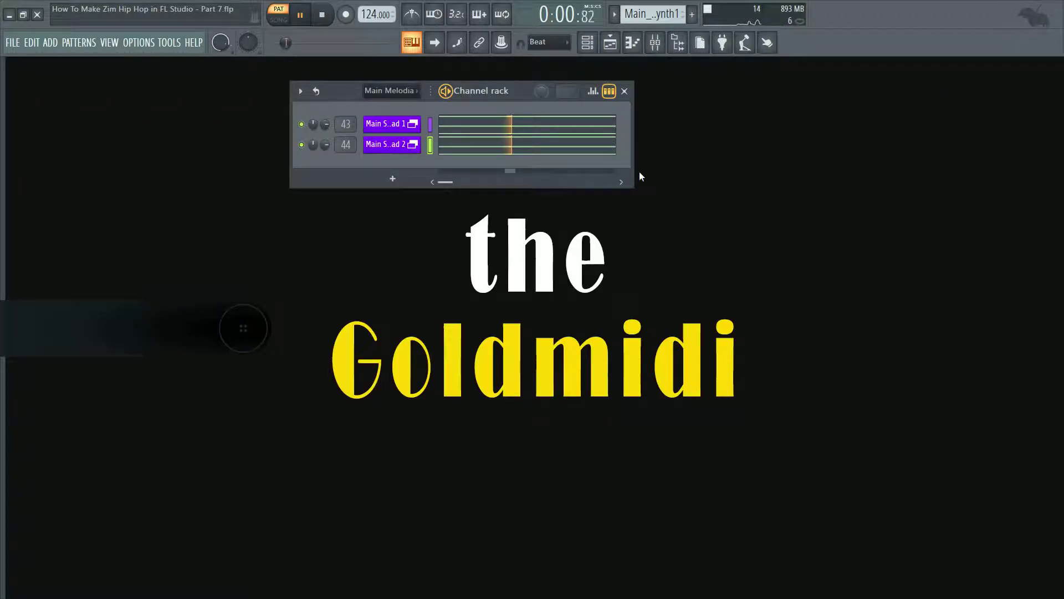
key(ctrl+s)
click(511, 157)
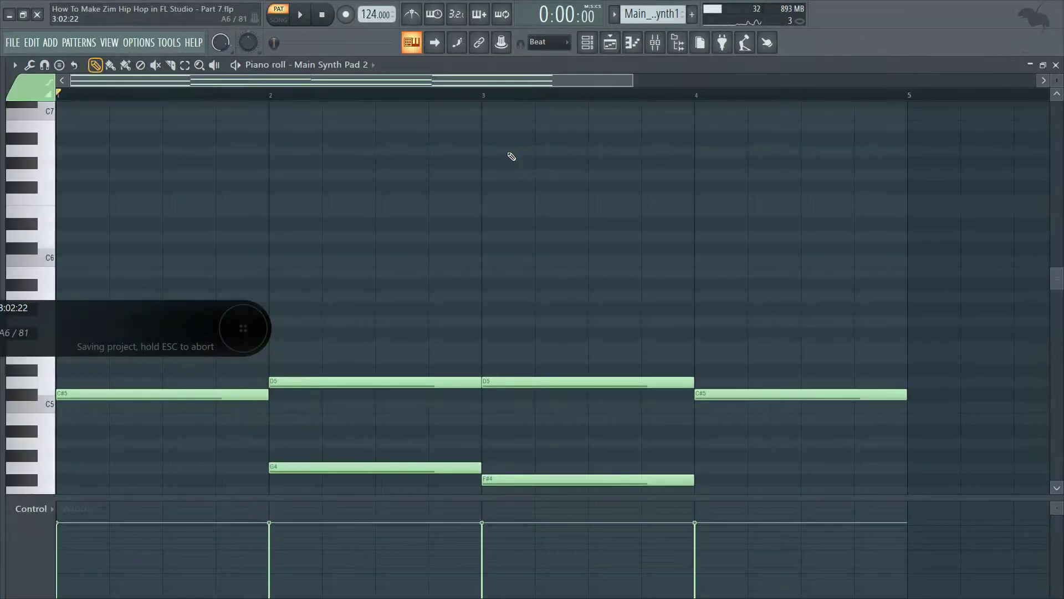
scroll(679, 226, down, 6)
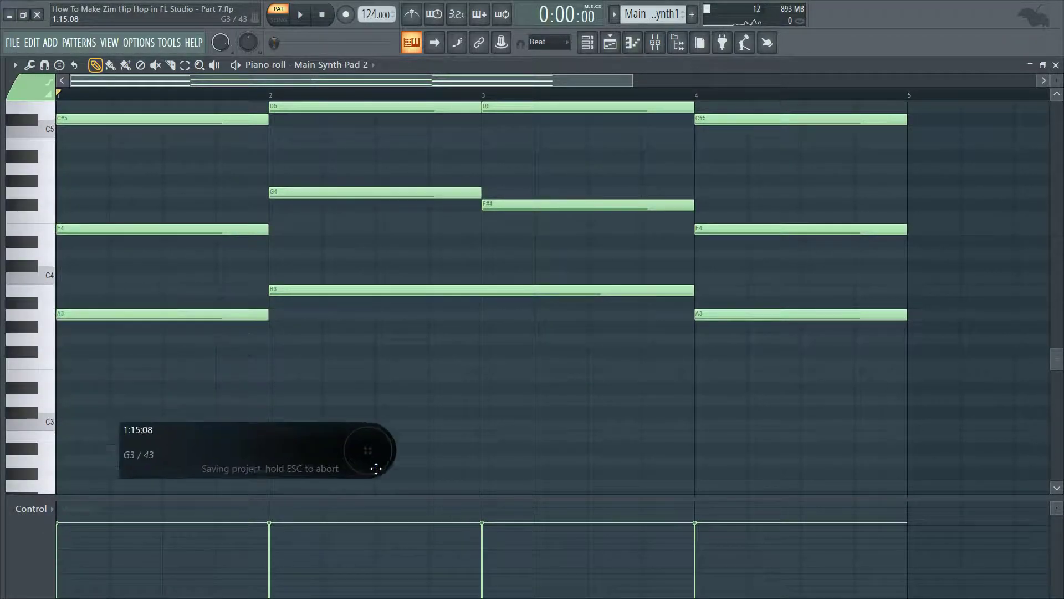
scroll(481, 501, up, 2)
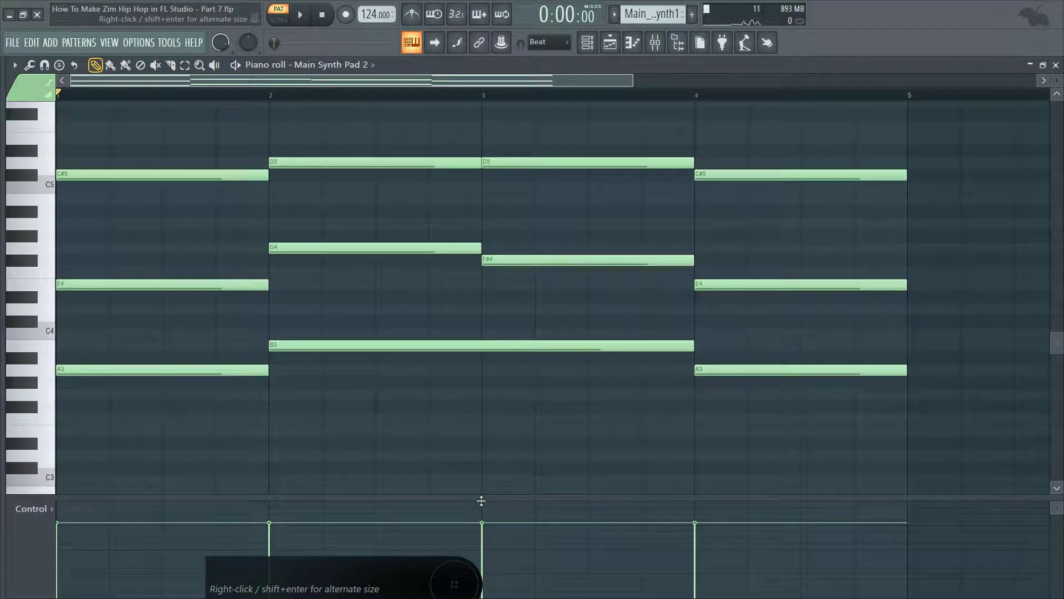
key(ctrl+Up)
key(space)
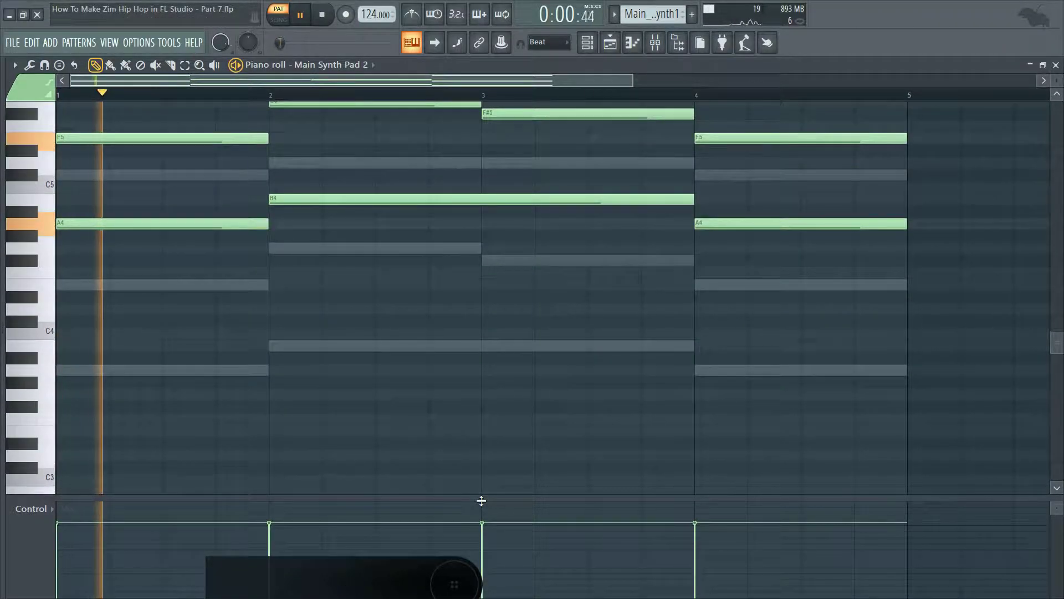
click(1057, 66)
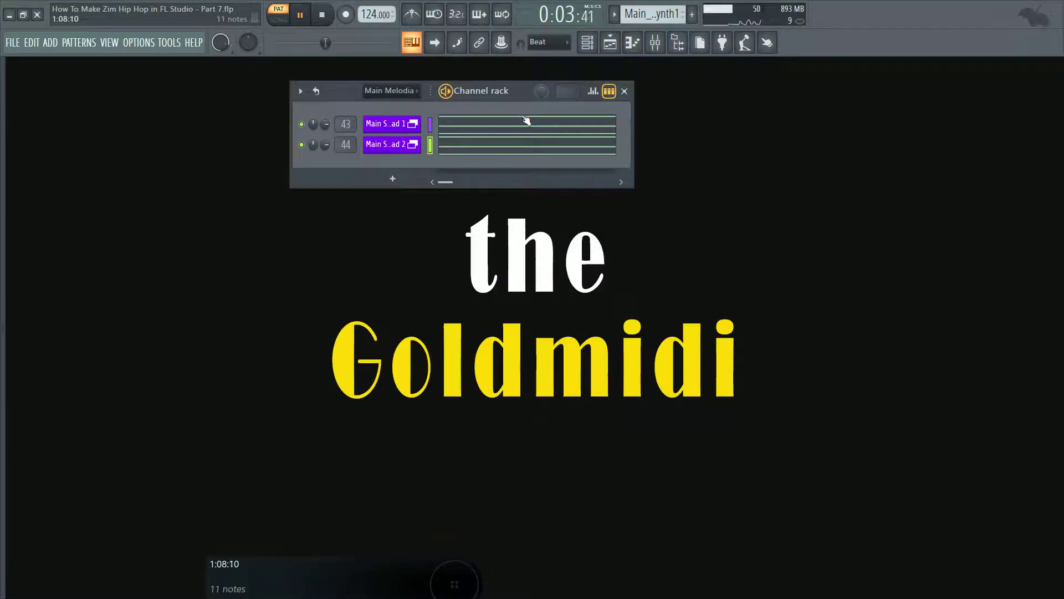
- Pan the Main Synth Pad 2 mixer track 30% right and audition the pattern
click(655, 43)
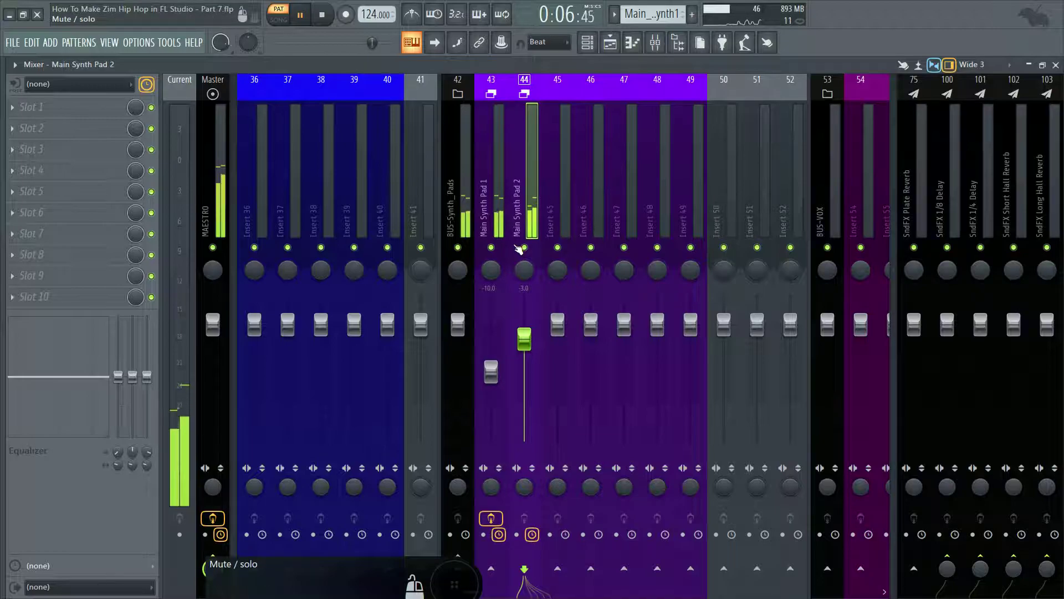
drag(526, 276, 526, 266)
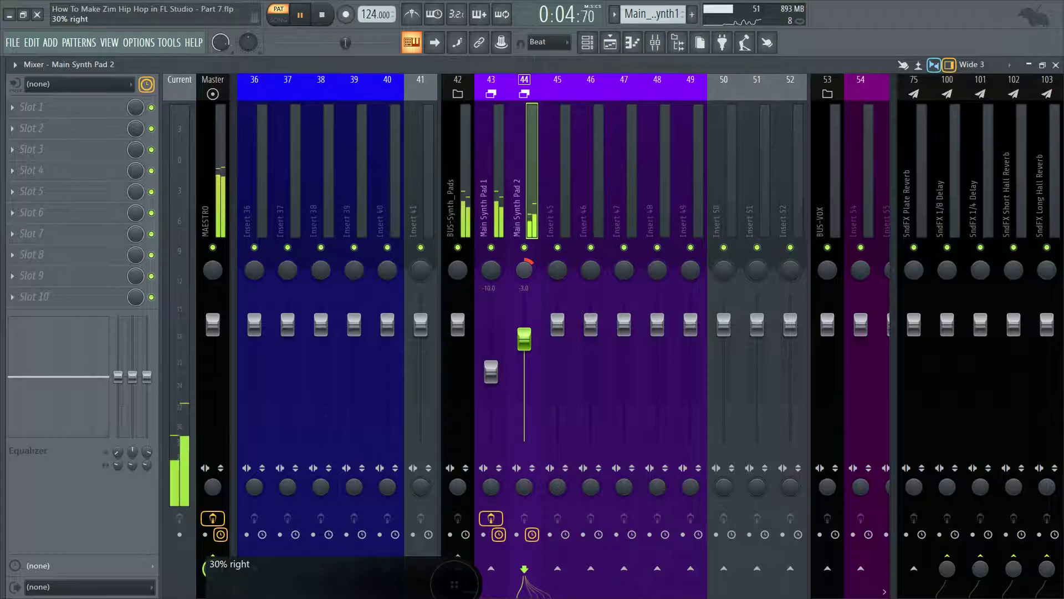
key(space)
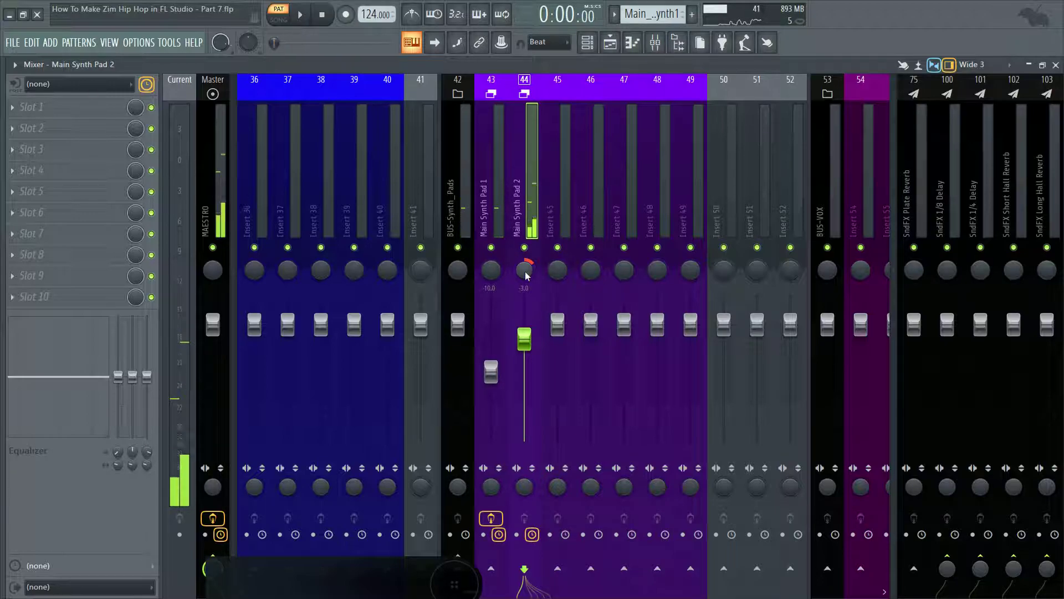
key(space)
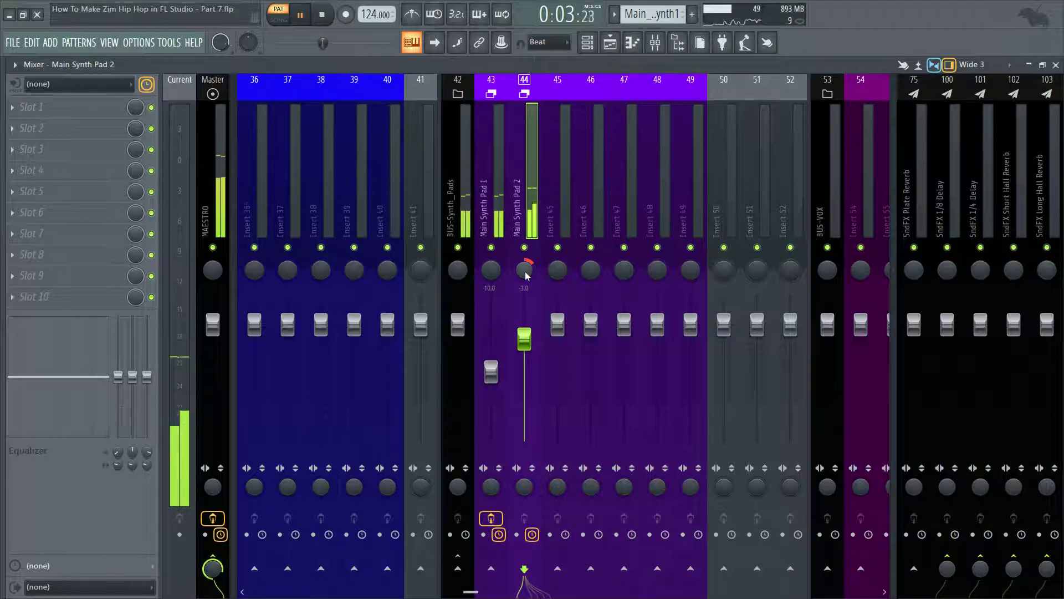
key(space)
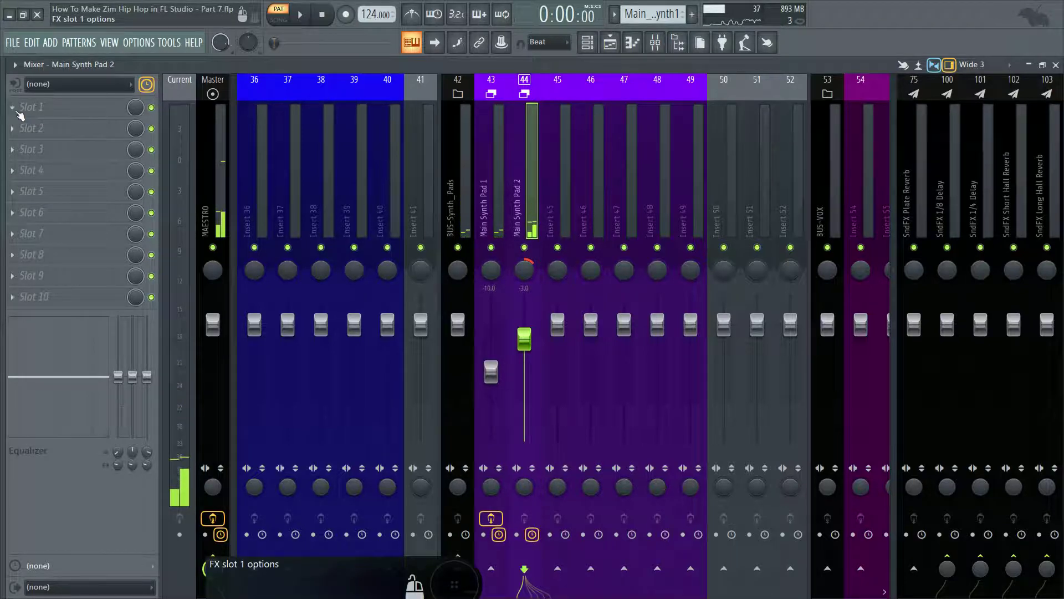
- Load FabFilter Pro-Q 2 into effect slot 3 of the Main Synth Pad 2 mixer track
click(21, 157)
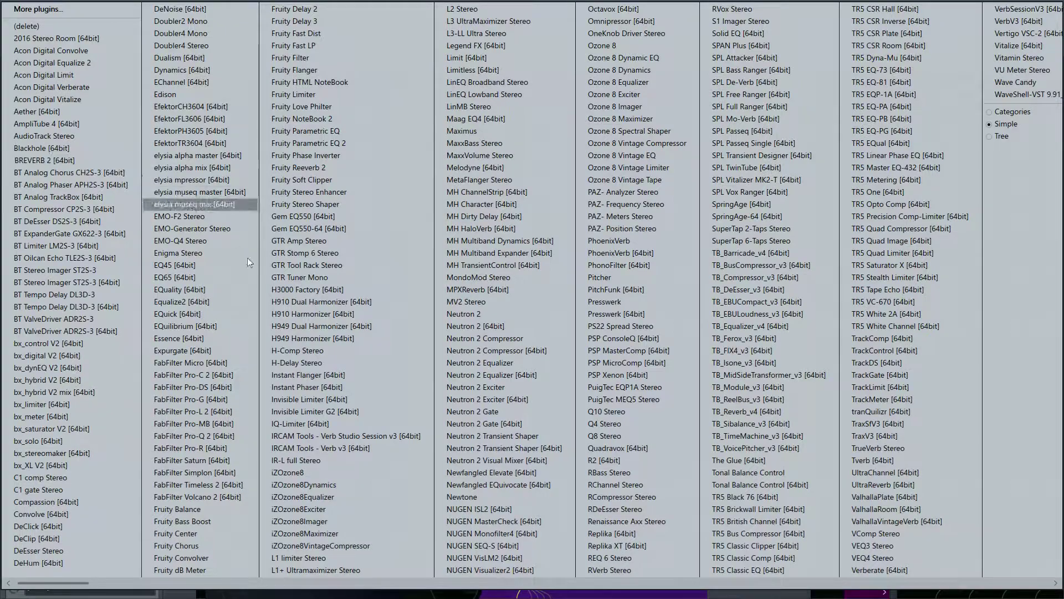
click(227, 434)
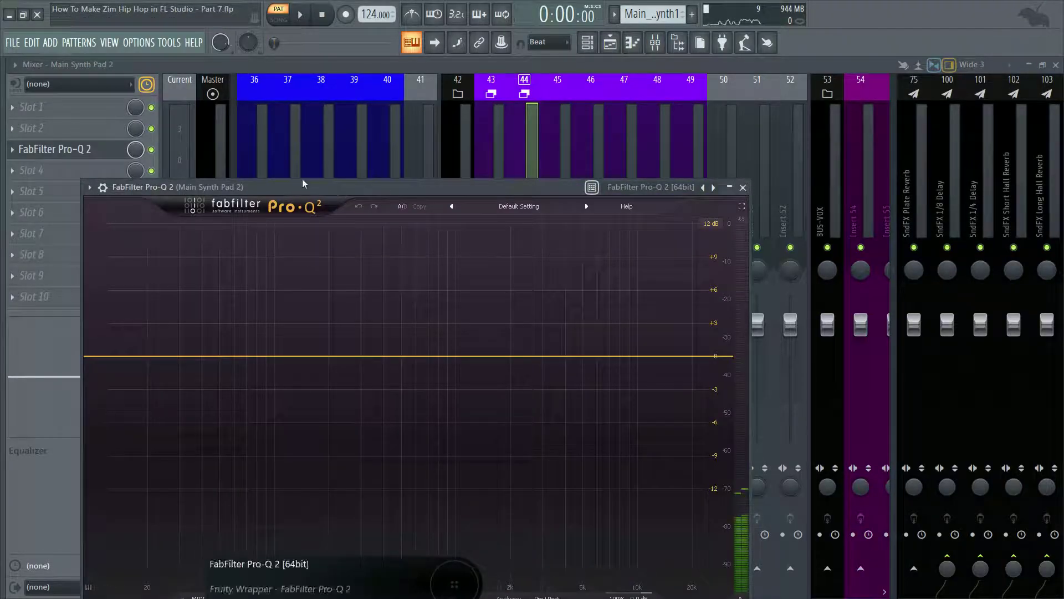
drag(493, 183, 551, 58)
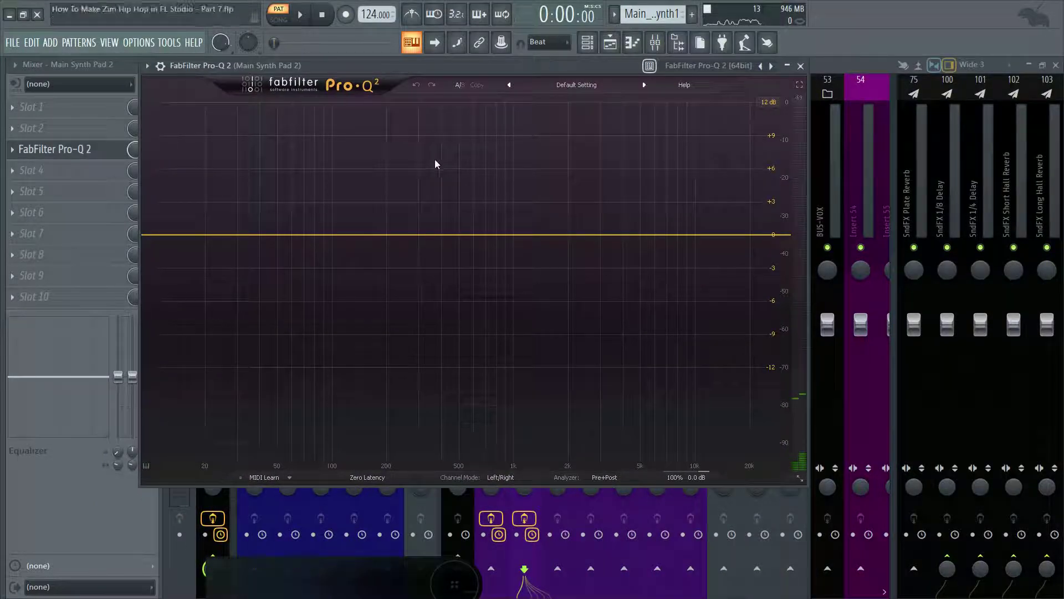
- Add an EQ band at about 200 Hz during playback and change its shape to Low Cut
key(space)
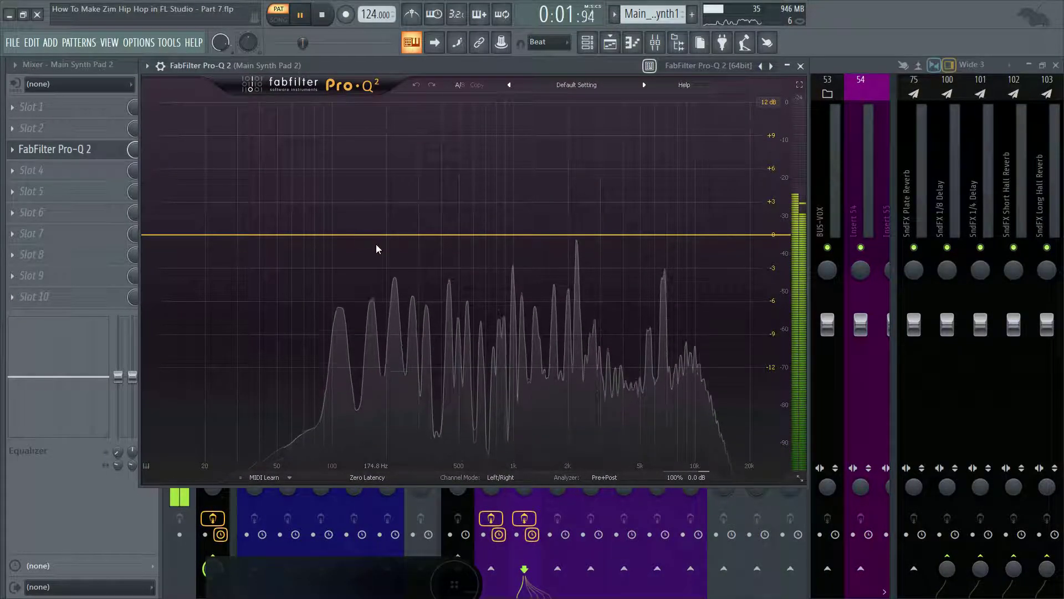
drag(380, 236, 388, 269)
key(space)
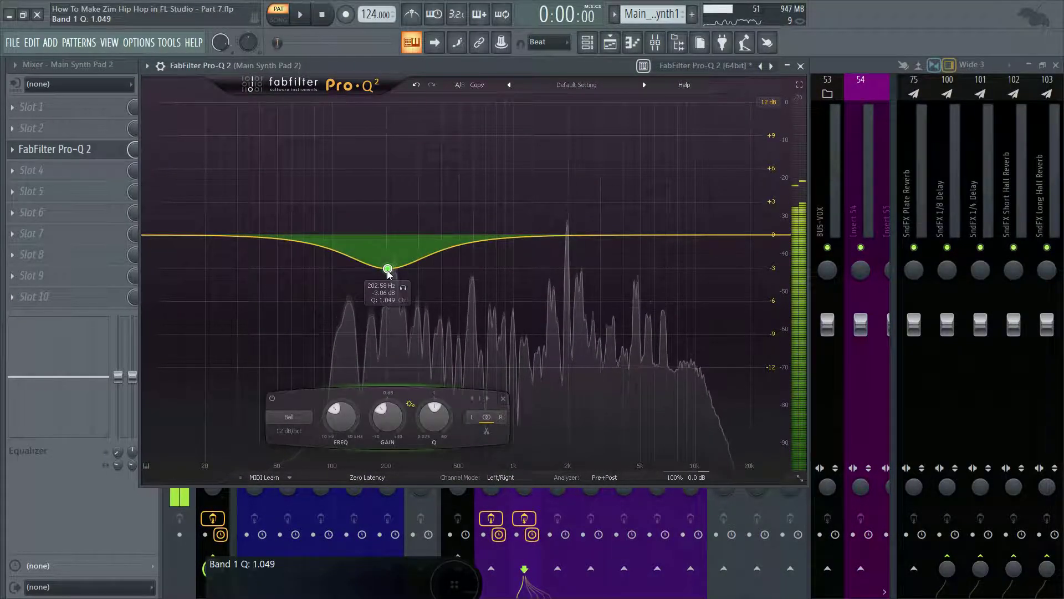
click(294, 420)
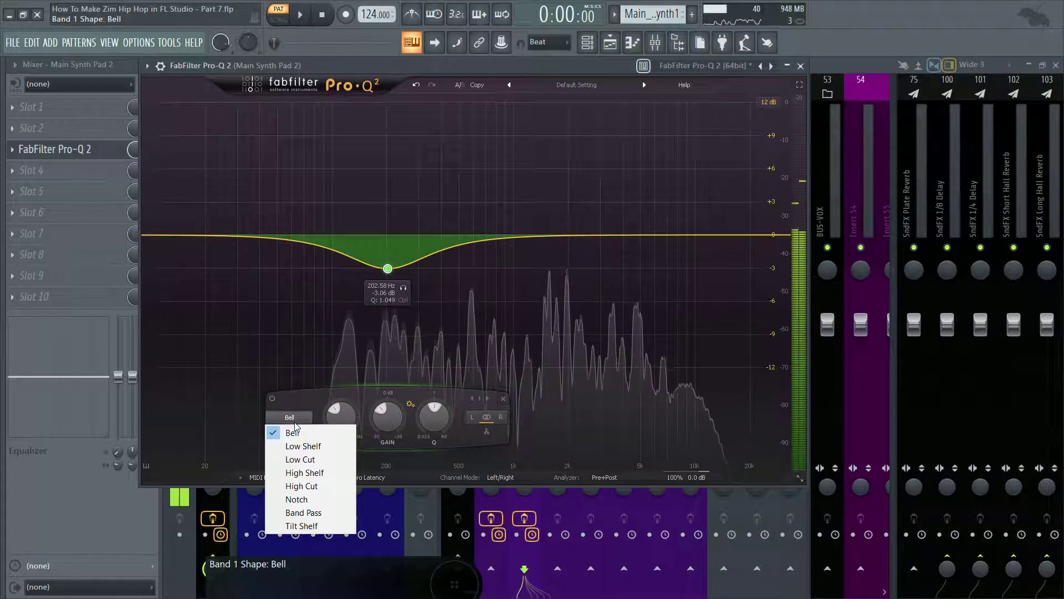
click(300, 459)
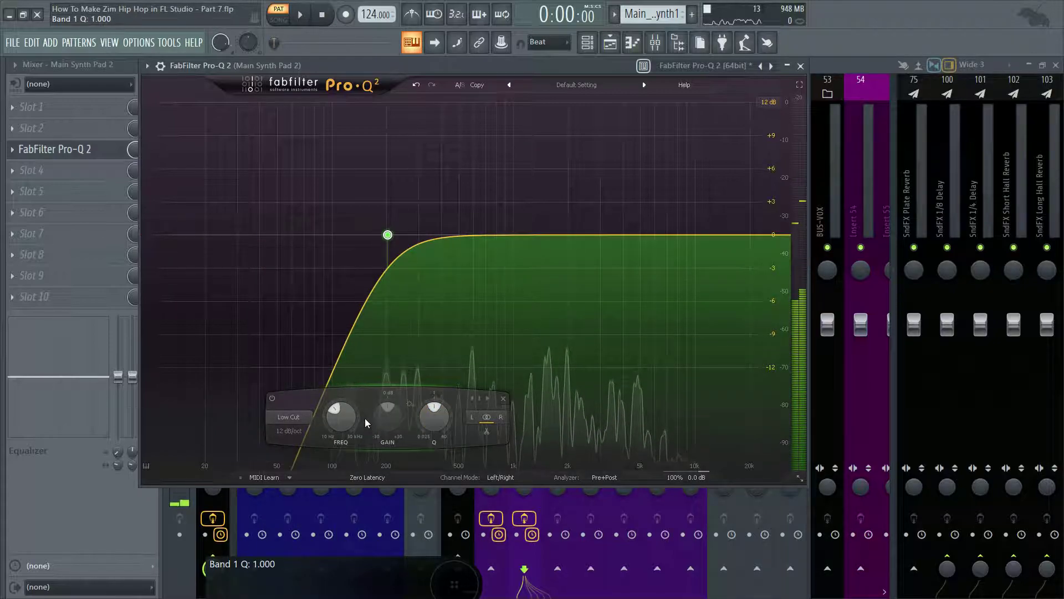
- Set the Low Cut band's frequency to 240 Hz, audition the pattern, and close the equalizer
double_click(340, 421)
text(240)
key(Return)
key(space)
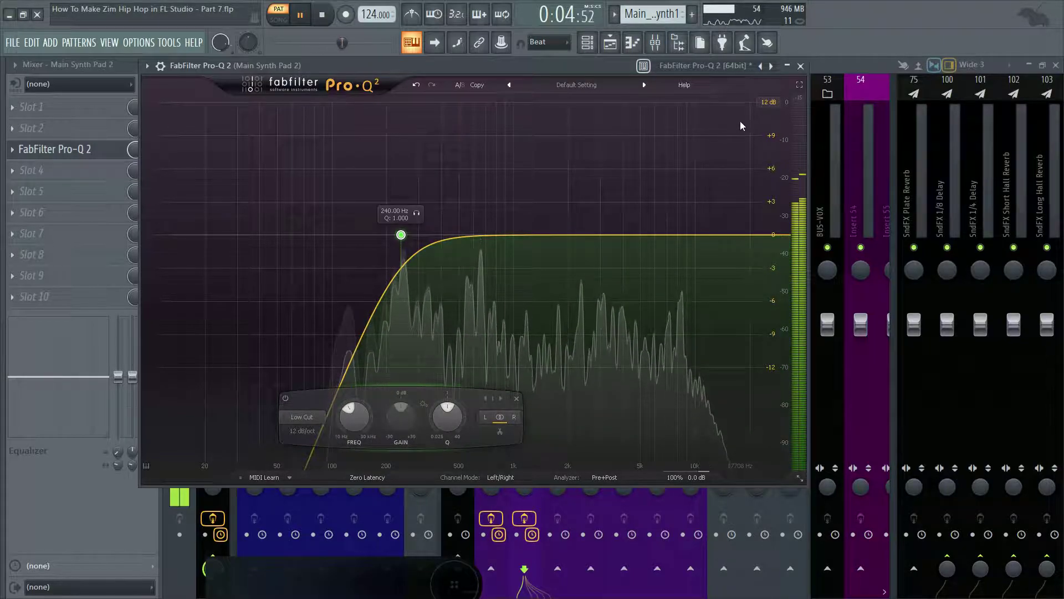
click(800, 66)
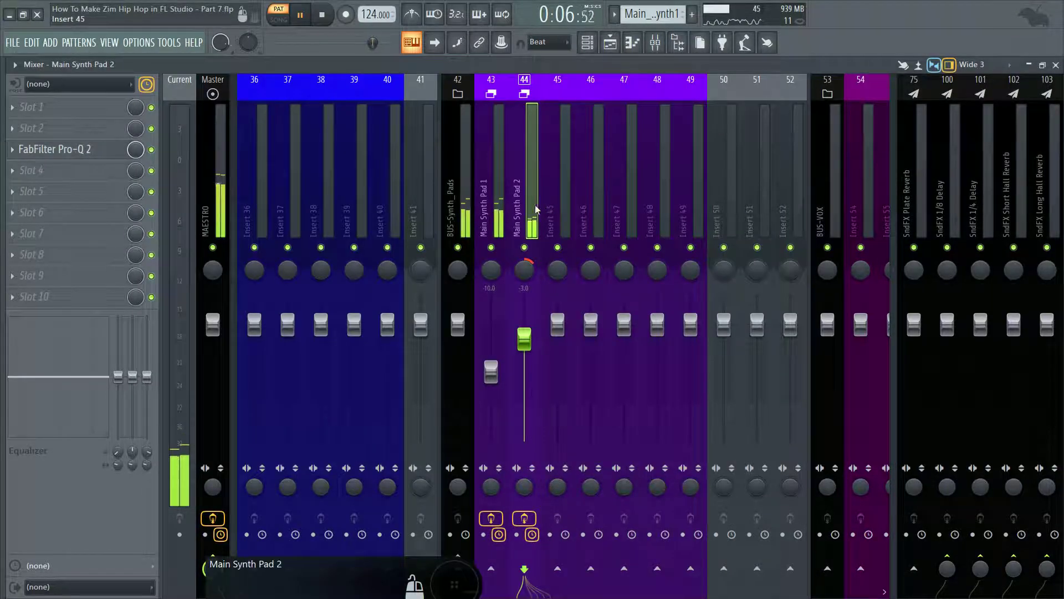
- Add a bell boost of about 4 dB near 6.9 kHz in the Main Synth Pad 2 equalizer while auditioning the pattern
click(94, 150)
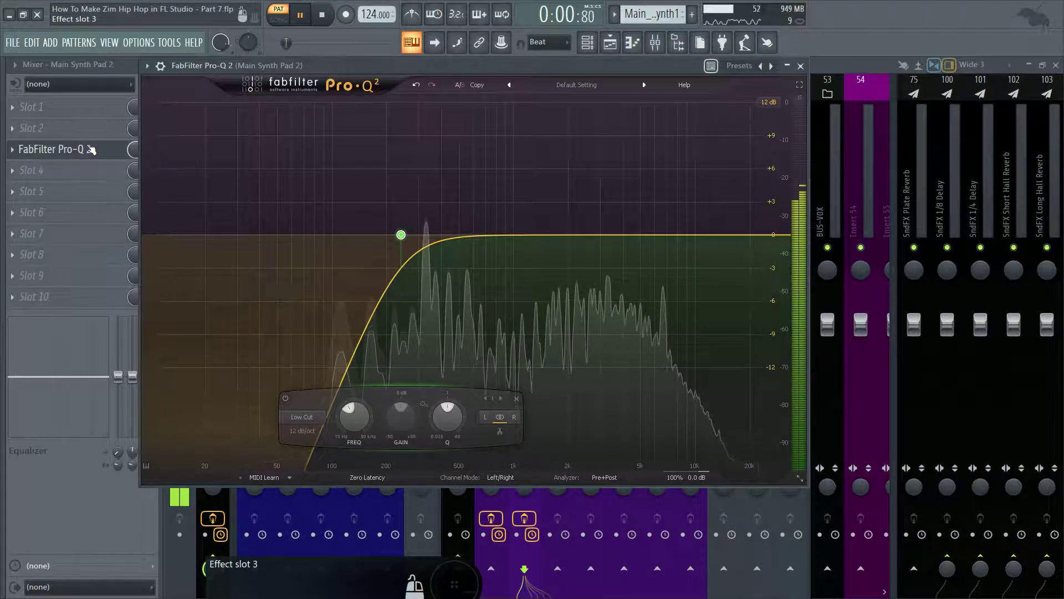
key(space)
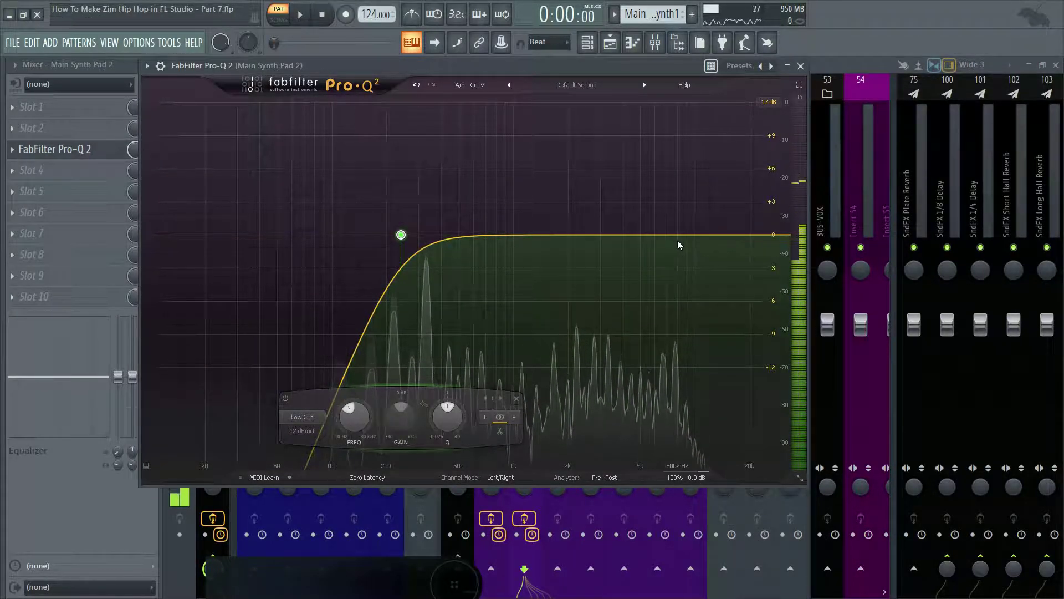
key(space)
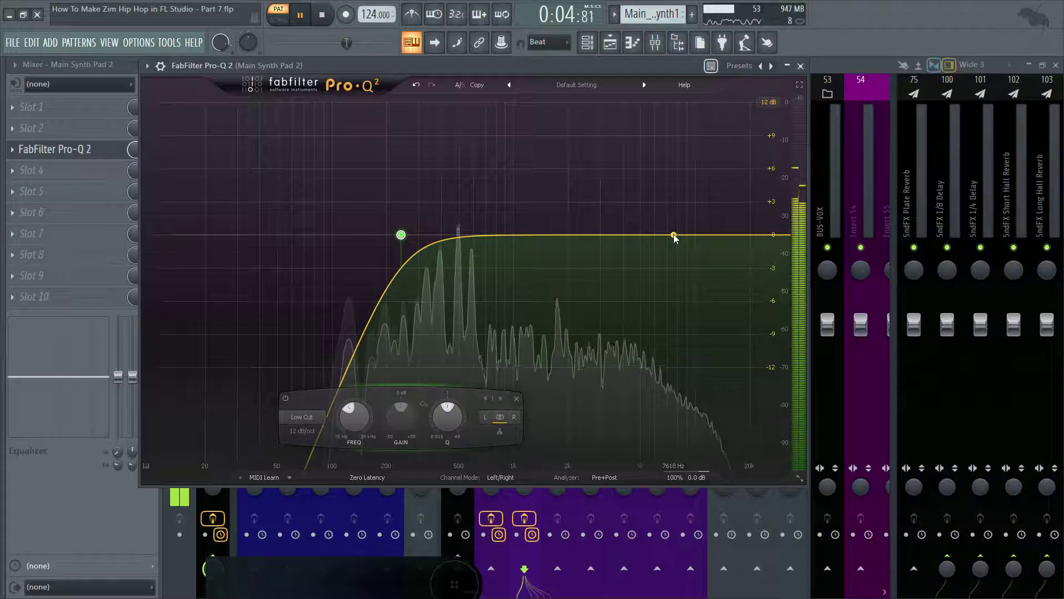
key(space)
drag(674, 235, 667, 192)
key(space)
key(space)
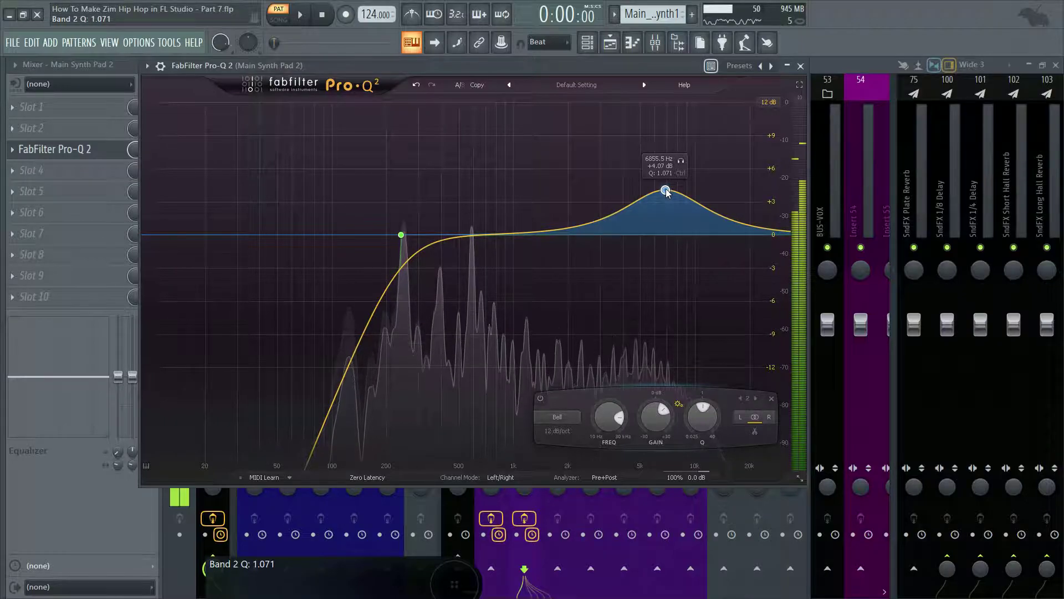
- Set the high bell band's frequency to 7.5 kHz and its gain to +4 dB during playback, and close the equalizer
double_click(619, 418)
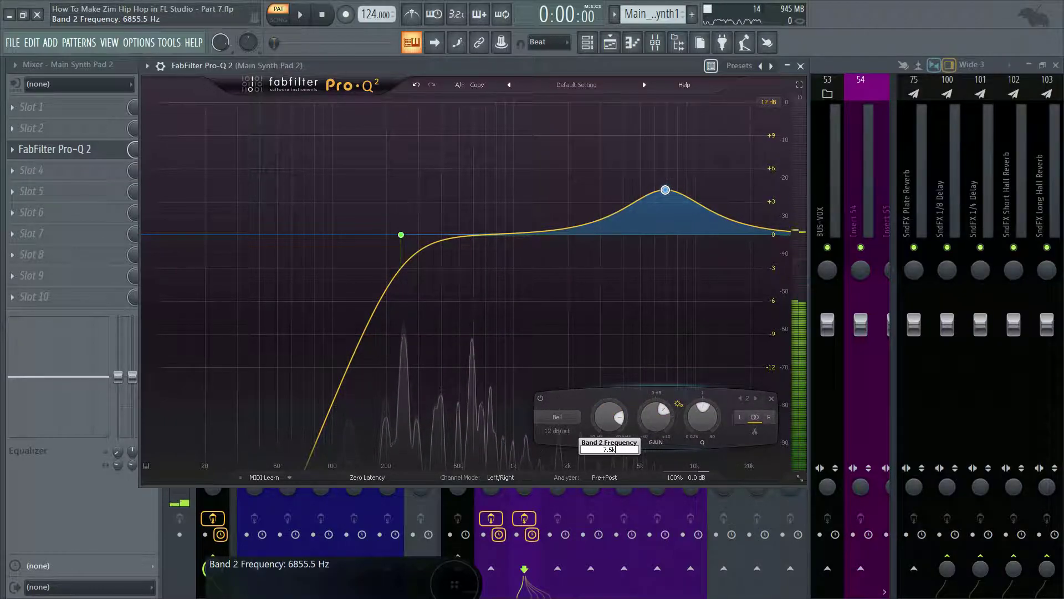
key(Return)
key(space)
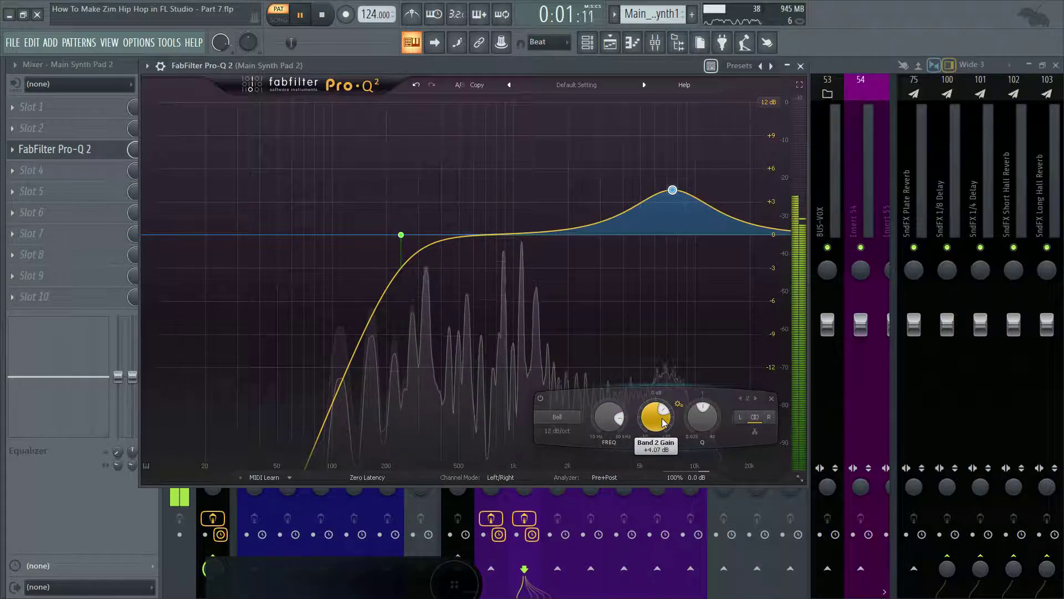
text(4)
key(Return)
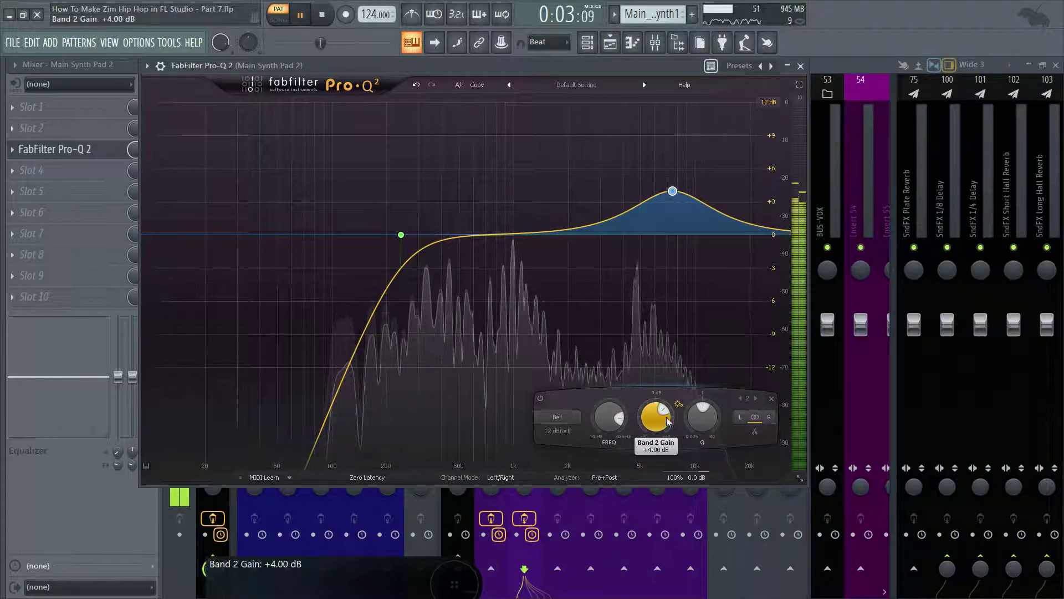
double_click(702, 417)
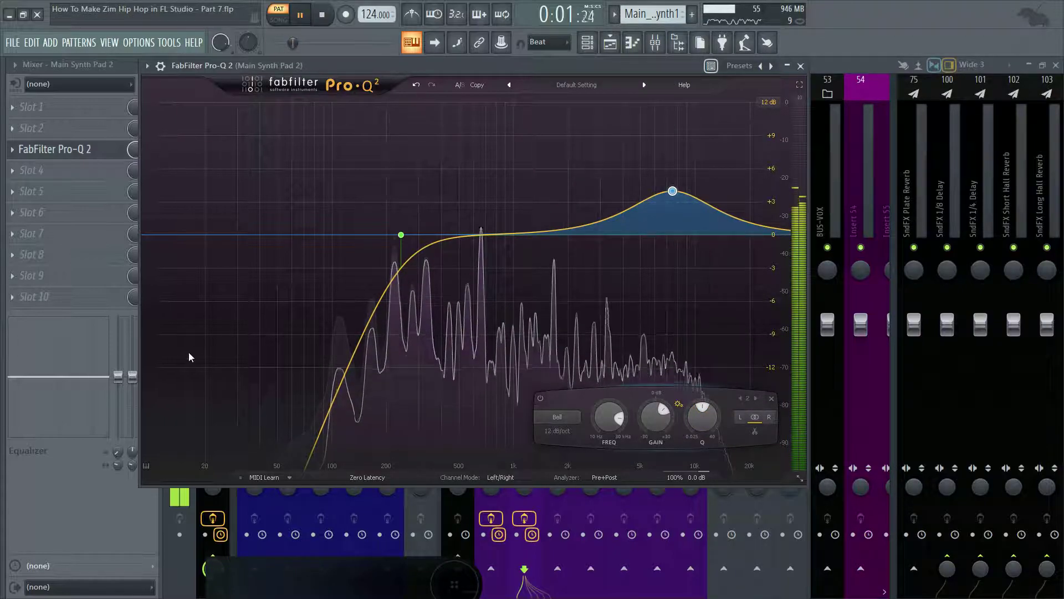
click(801, 65)
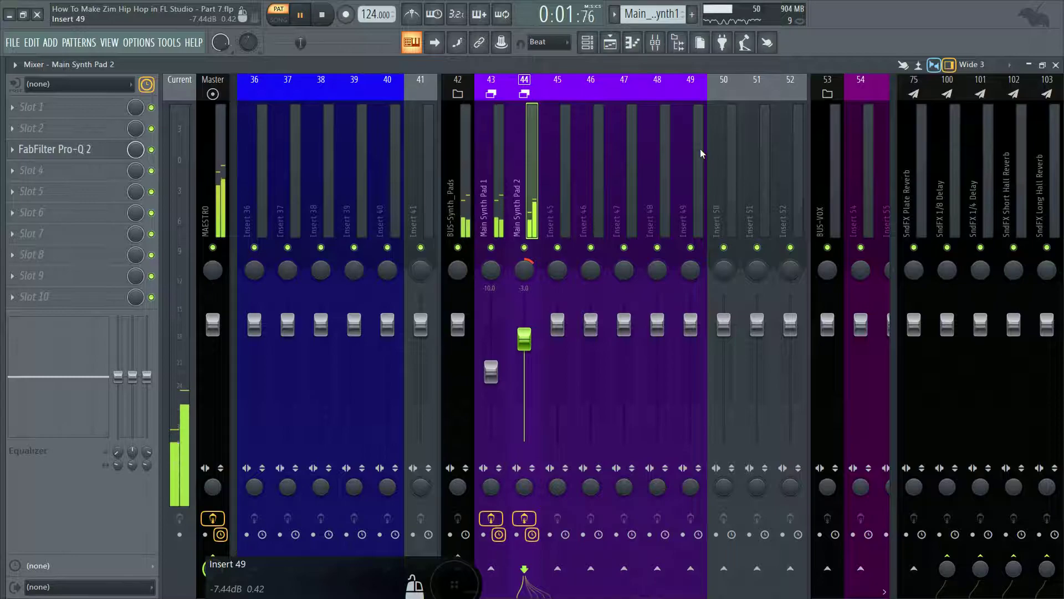
- Set the Low Cut band's frequency to 230 Hz in slot 3's equalizer, close it, and restart playback
click(73, 158)
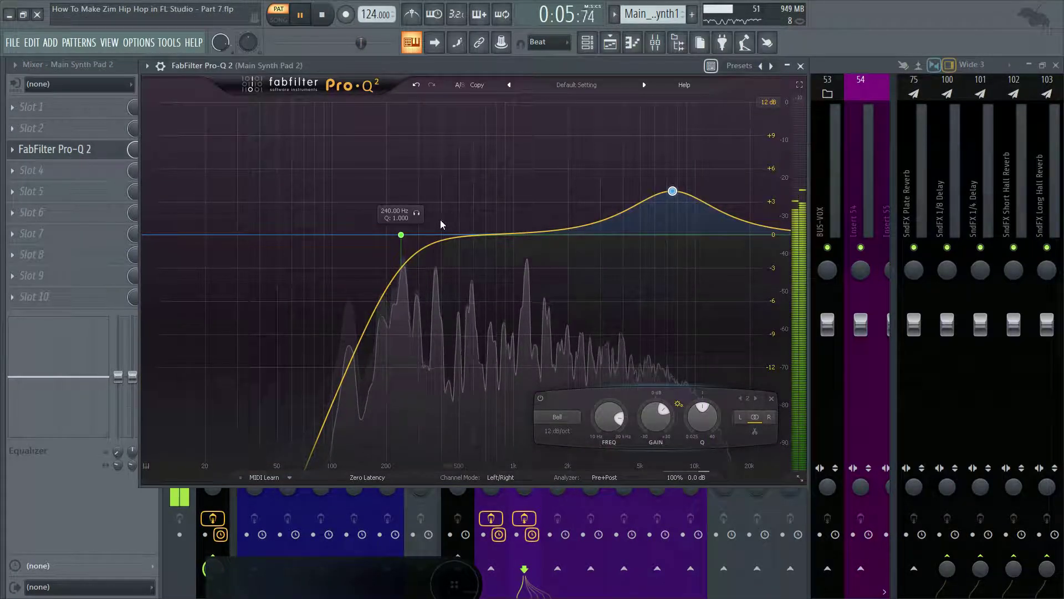
key(space)
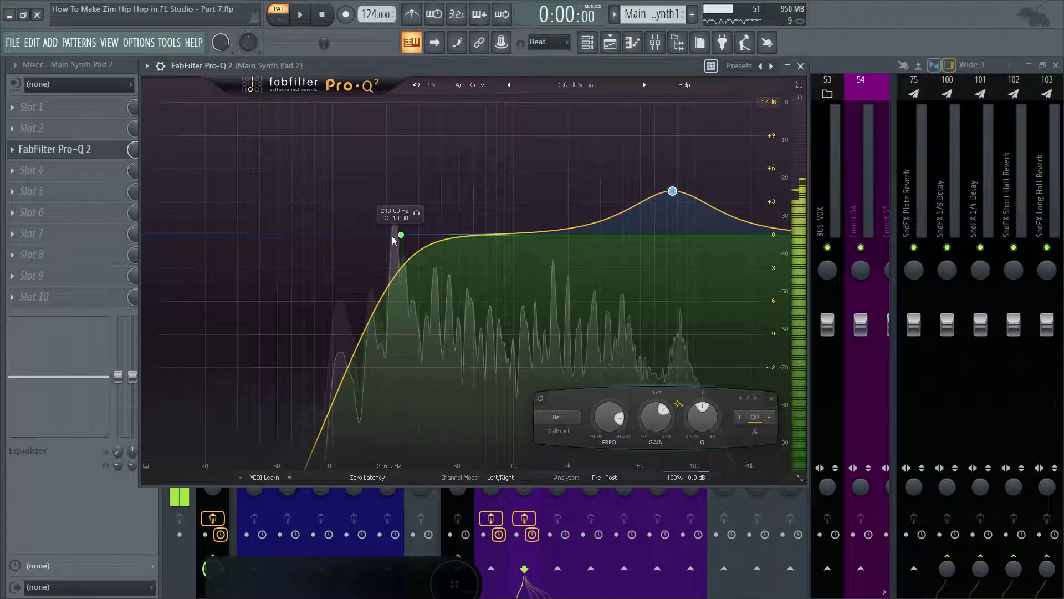
click(389, 210)
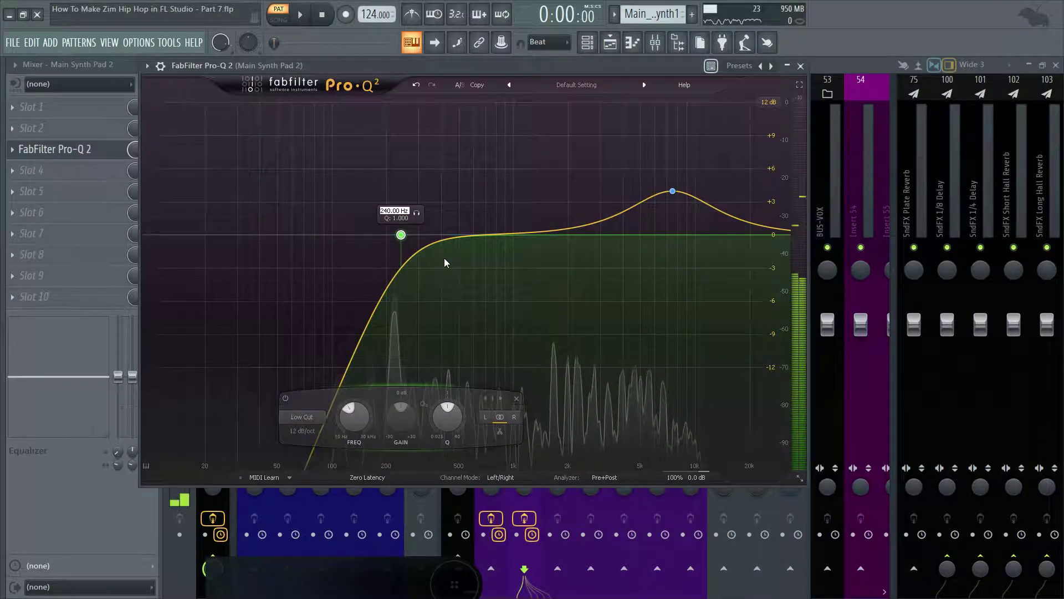
text(230)
key(Return)
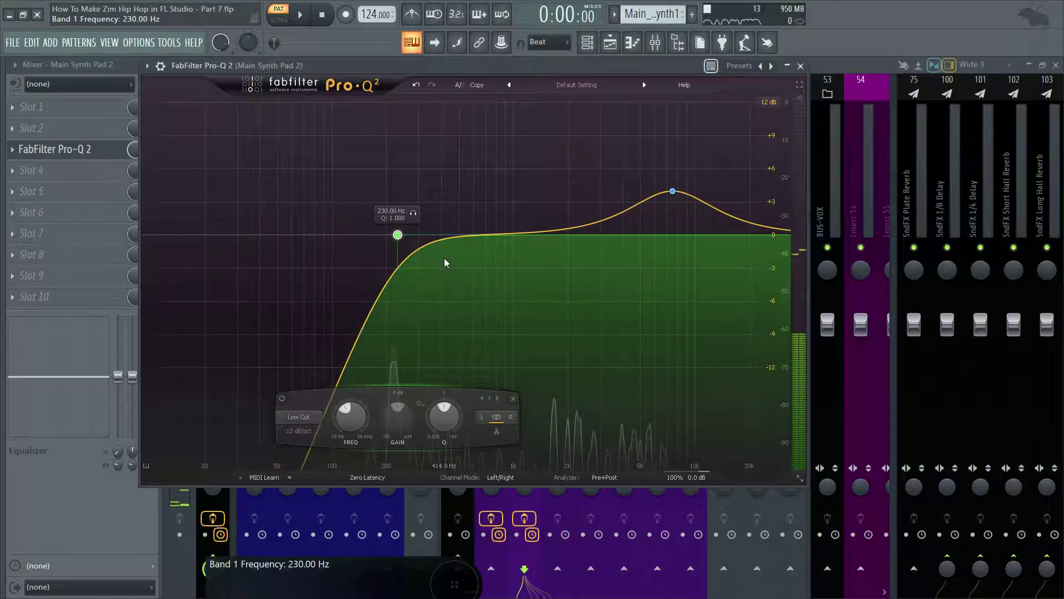
click(800, 65)
key(space)
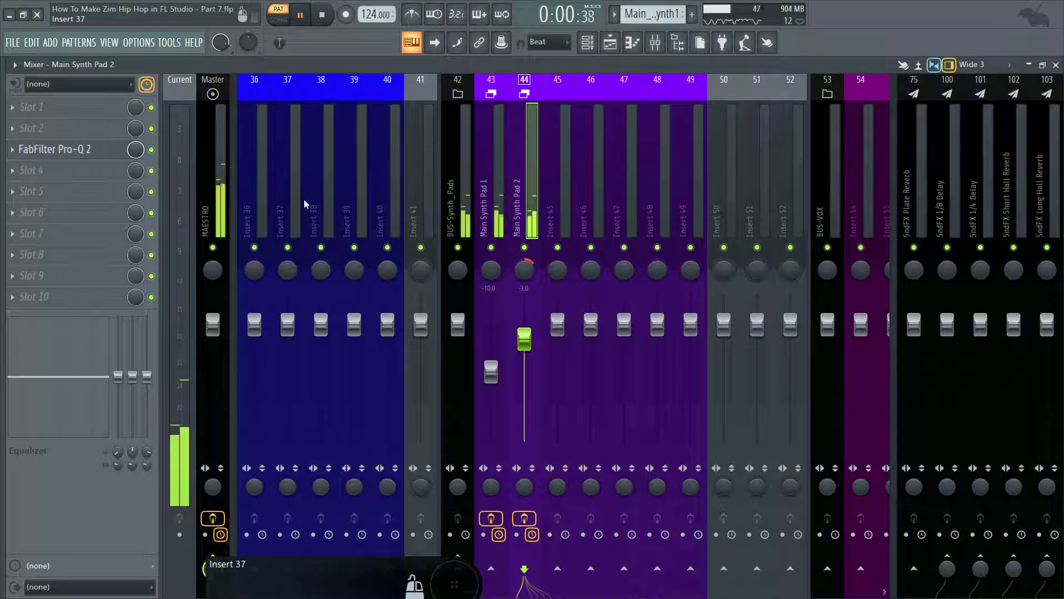
- Color the FabFilter Pro-Q 2 effect slot on Main Synth Pad 2 green, keeping its name
click(18, 152)
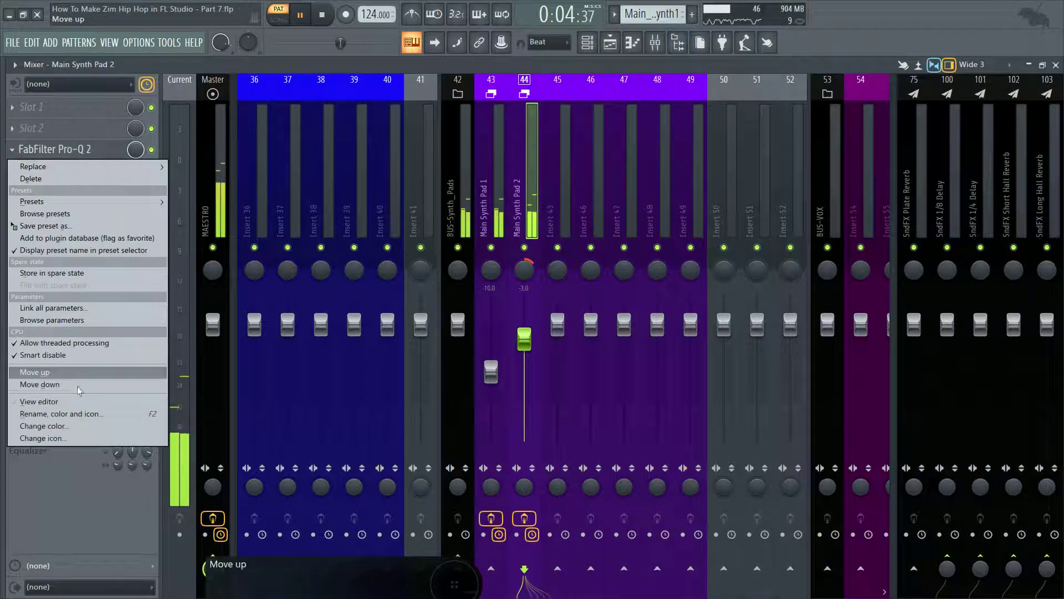
click(95, 411)
click(143, 402)
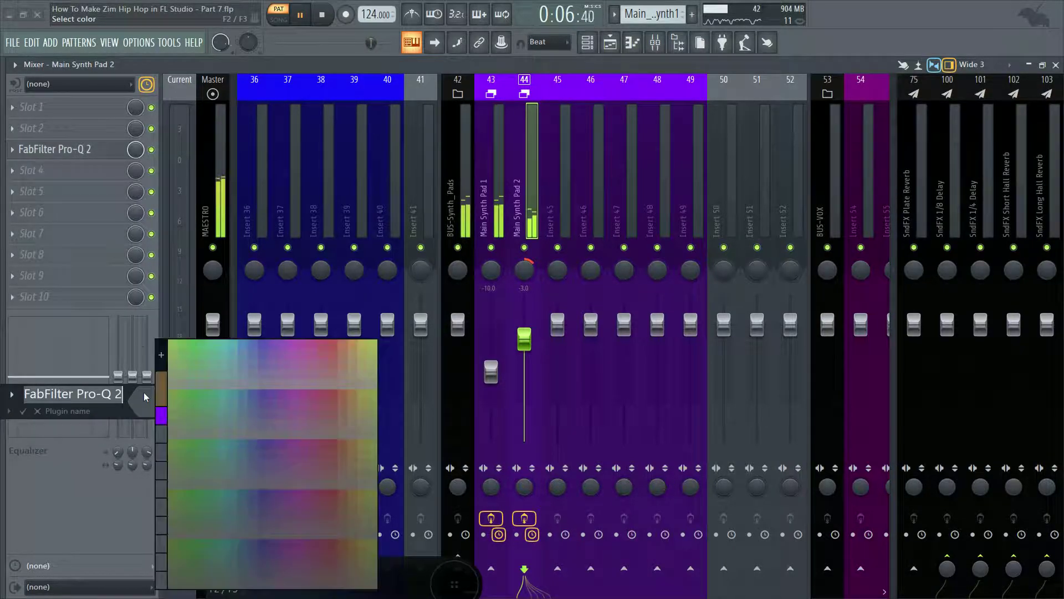
click(161, 355)
click(395, 334)
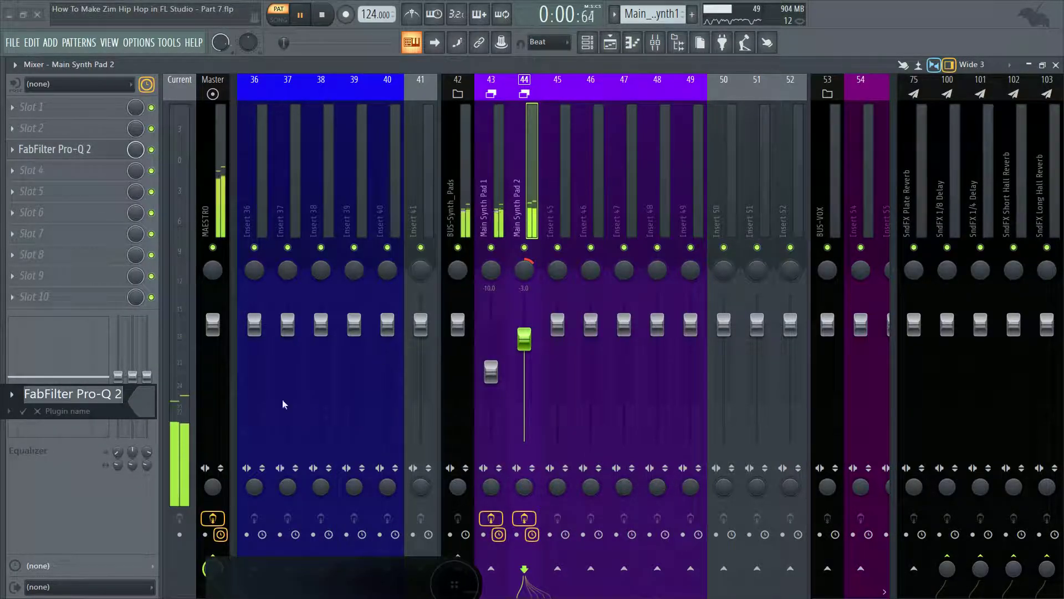
click(142, 402)
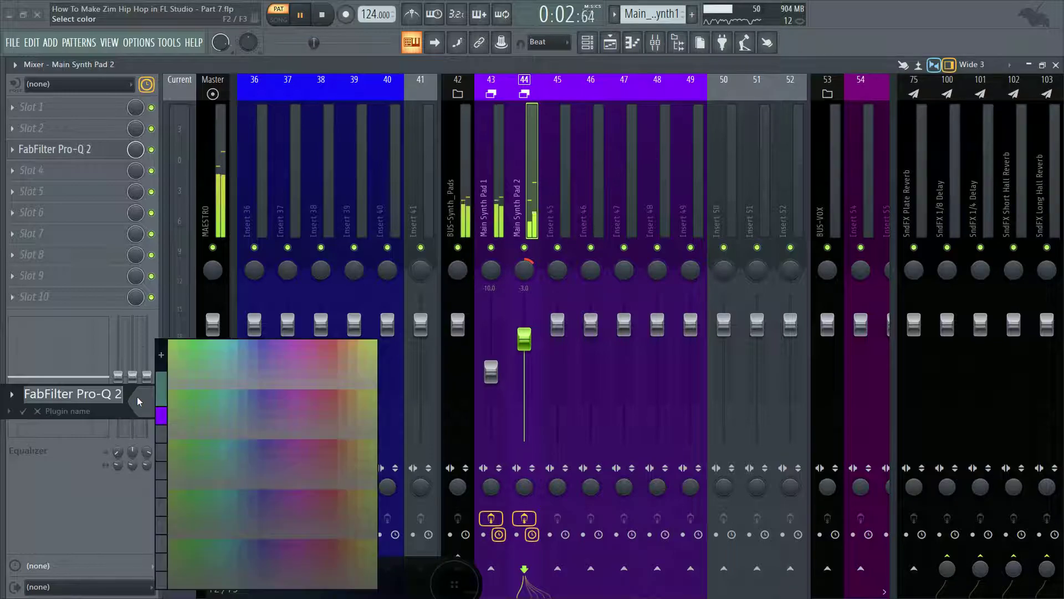
click(161, 356)
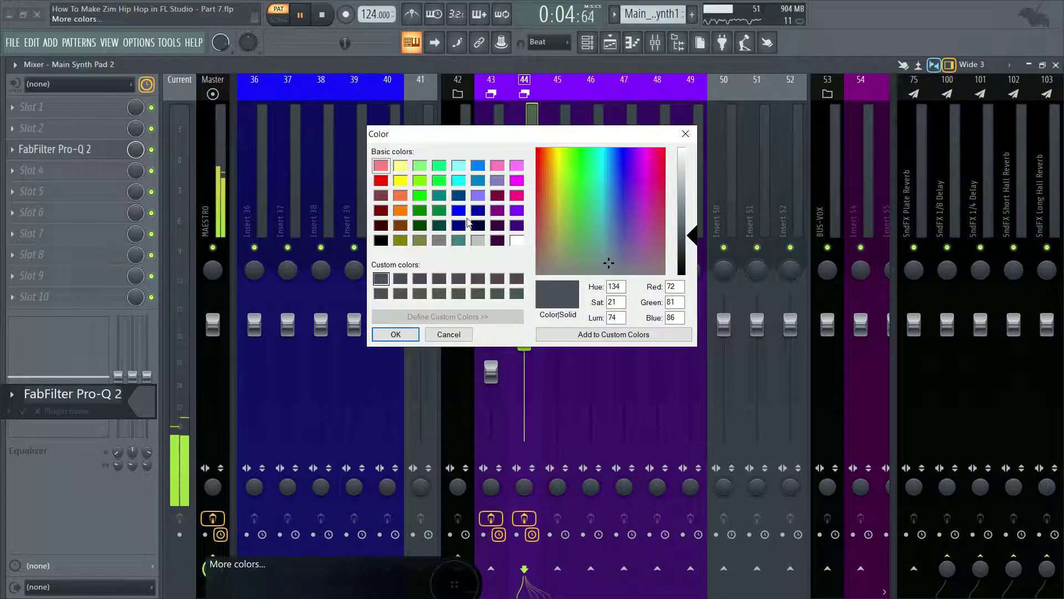
click(419, 211)
click(397, 334)
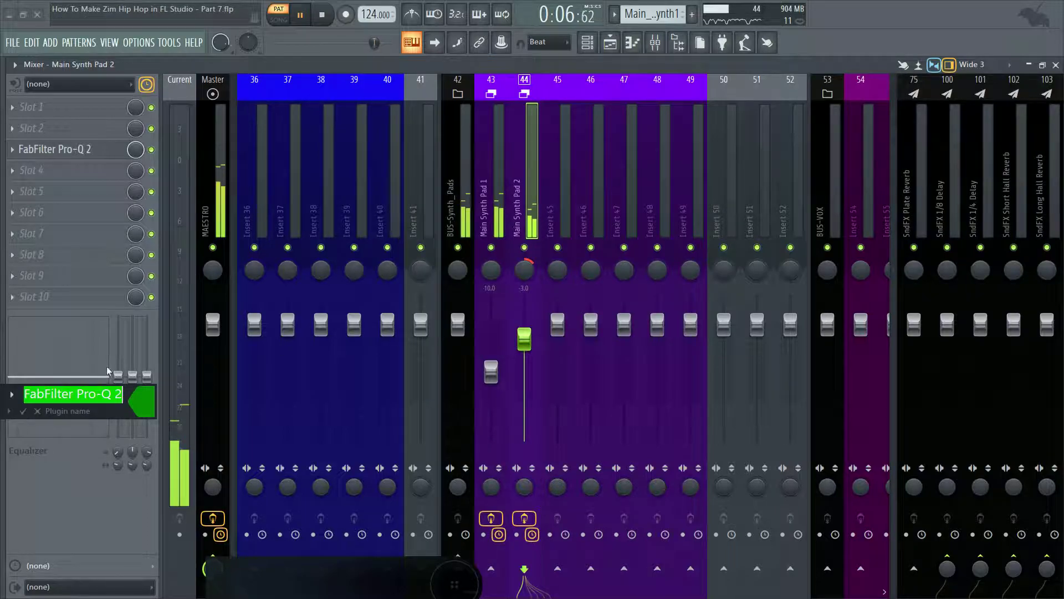
click(23, 410)
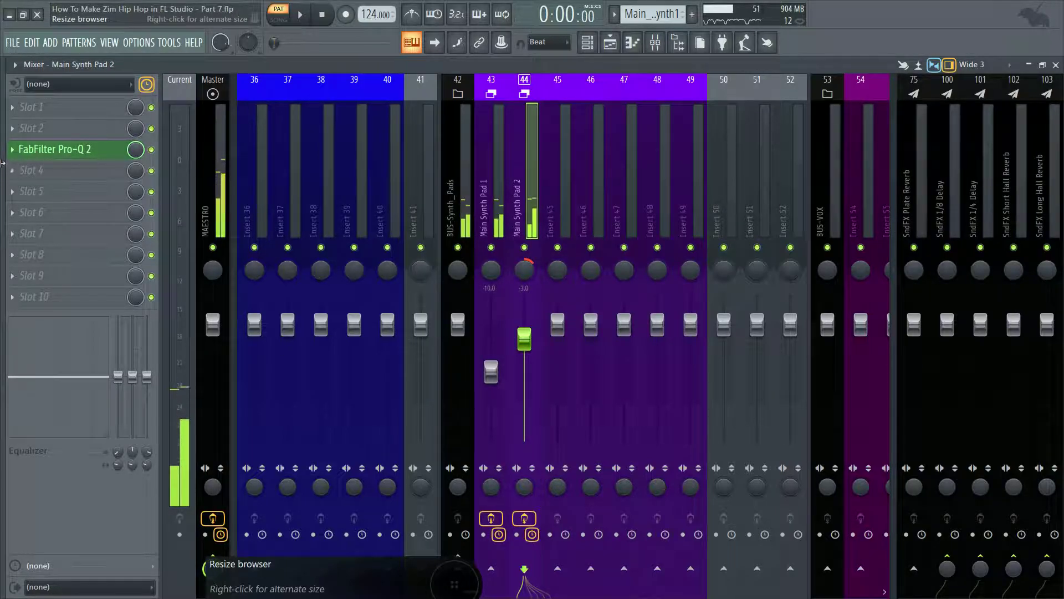
- Move the green FabFilter Pro-Q 2 down from effect slot 3 to slot 5
click(12, 149)
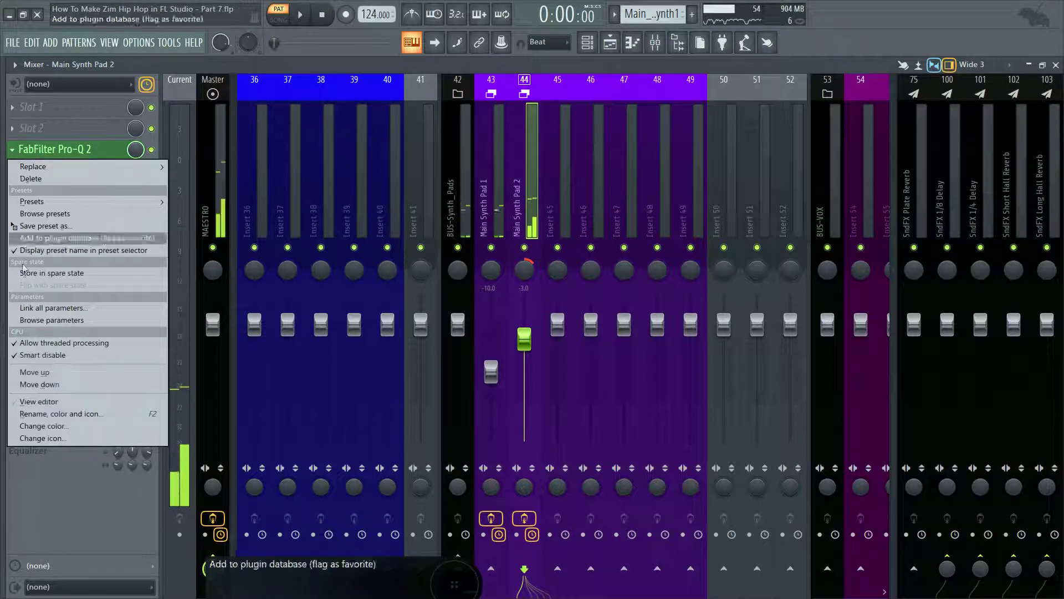
click(35, 388)
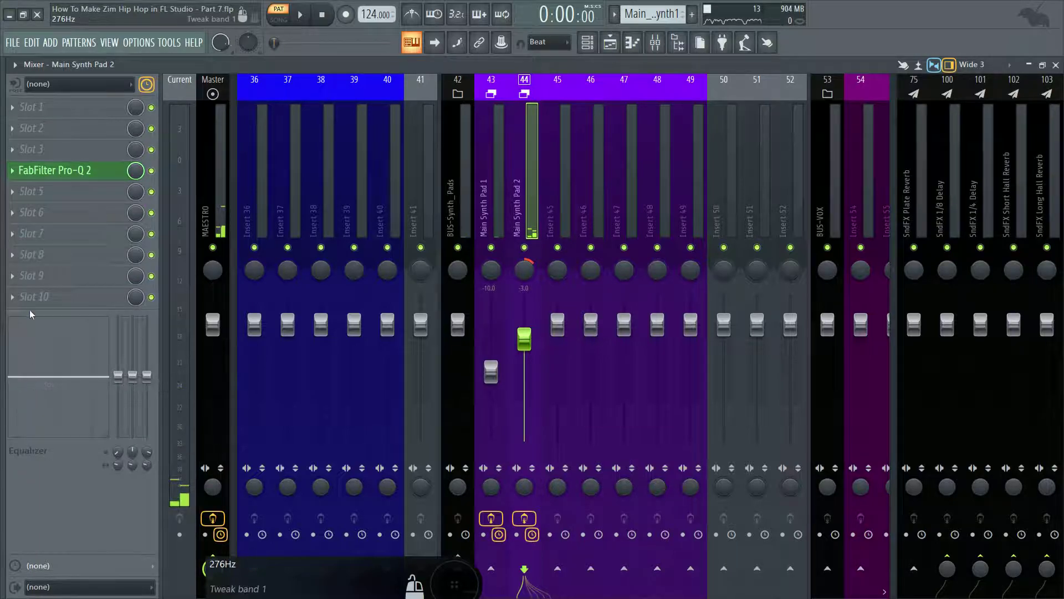
click(12, 170)
click(35, 409)
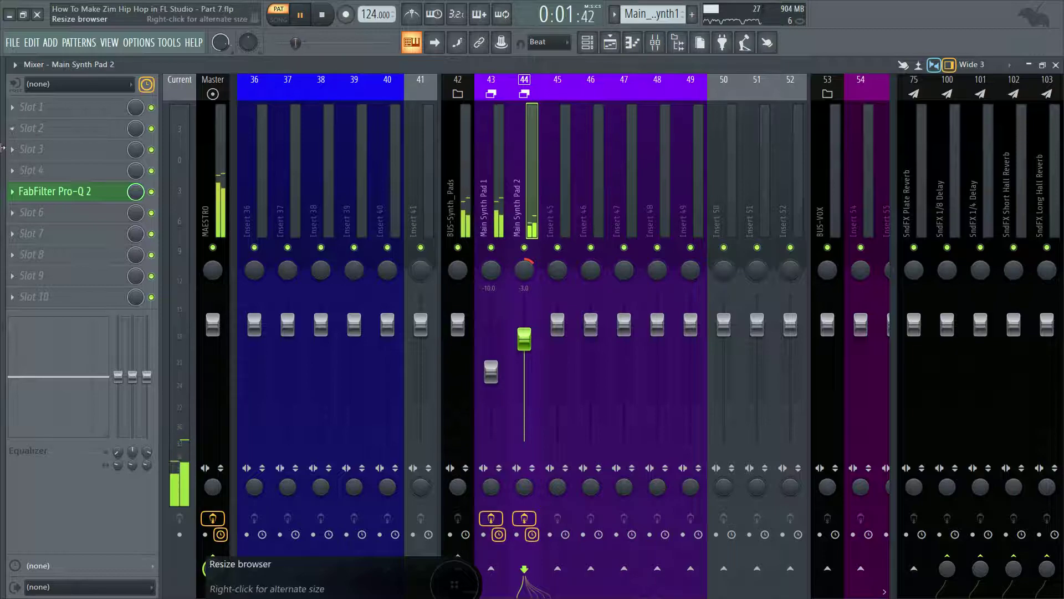
- Load another FabFilter Pro-Q 2 into effect slot 2 of Main Synth Pad 2 and reposition its window clear of the effect slots
key(space)
click(13, 130)
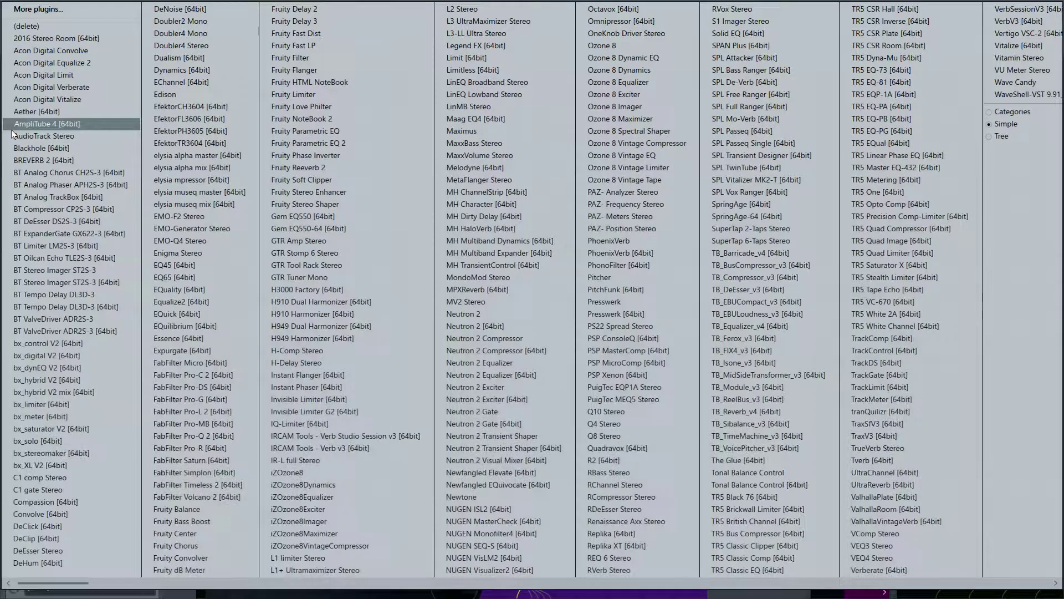
click(210, 438)
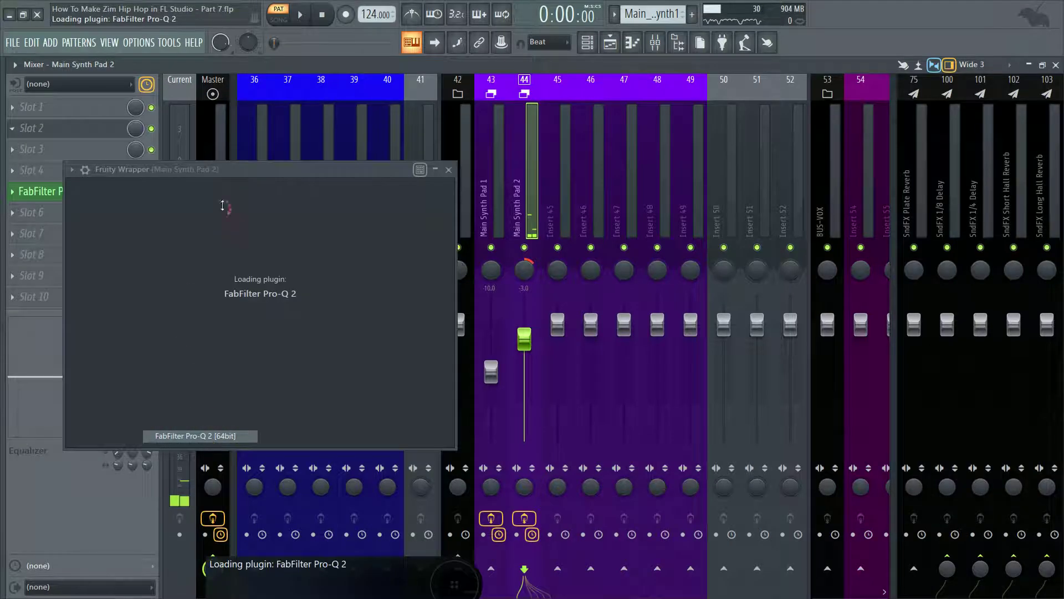
drag(241, 164, 338, 80)
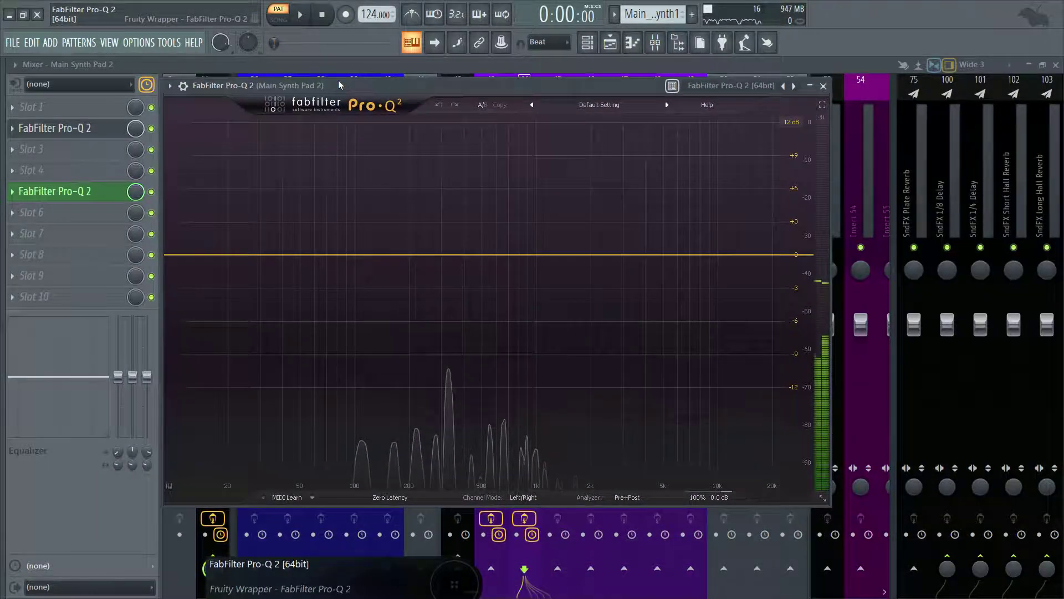
- Add a bell cut at about 280 Hz in the slot 2 equalizer with -7 dB gain and a Q of 1.2, auditioning it
key(space)
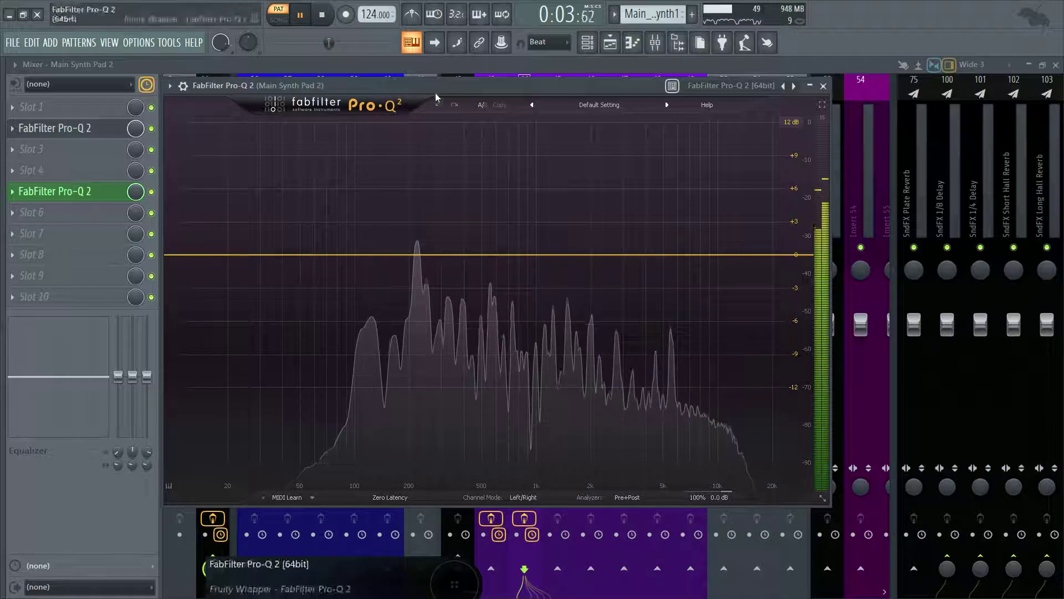
drag(432, 254, 436, 300)
key(space)
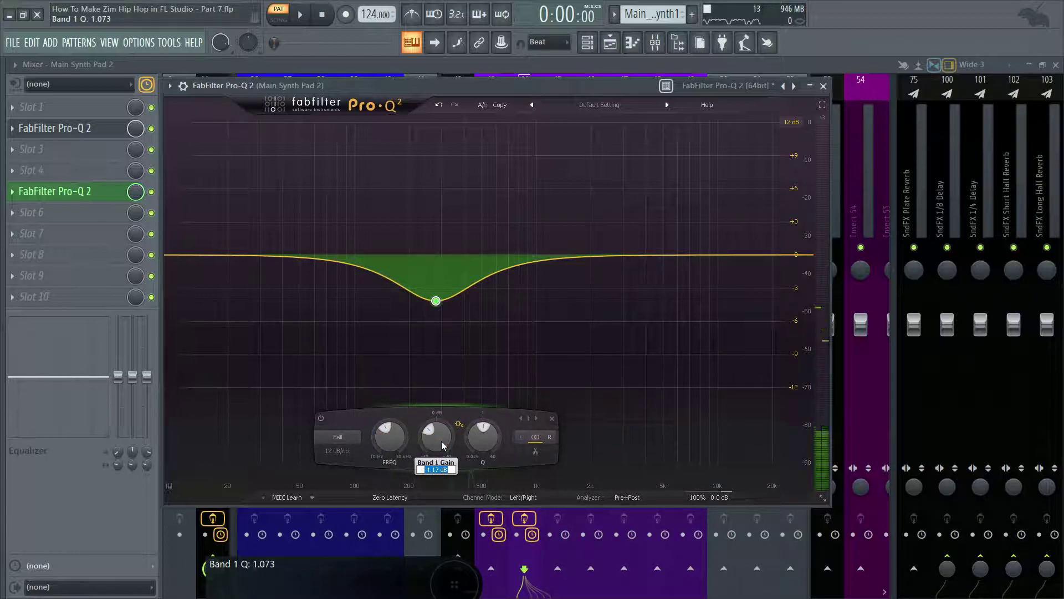
text(-7)
key(Return)
key(space)
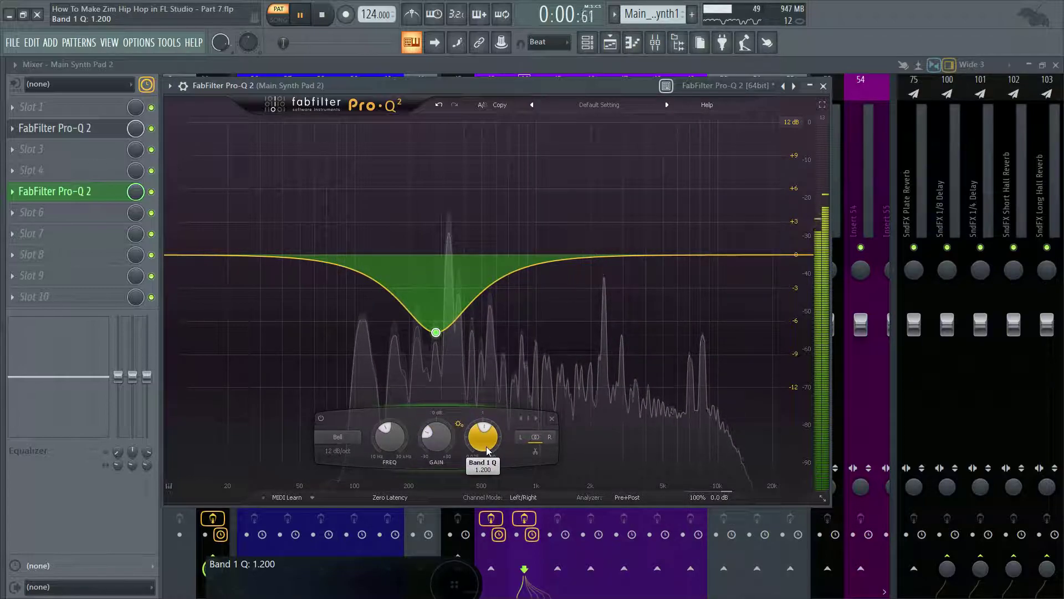
mouse_move(487, 446)
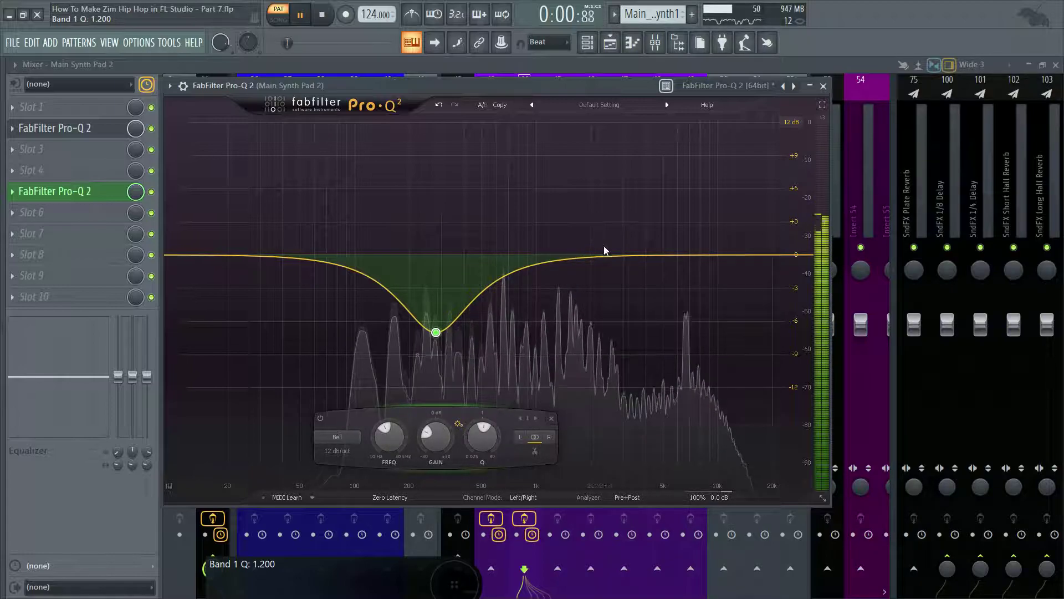
- Add a second bell cut in the upper mids of the slot 2 equalizer and set its frequency to 3.2 kHz
drag(645, 261, 626, 284)
double_click(590, 433)
text(32.k)
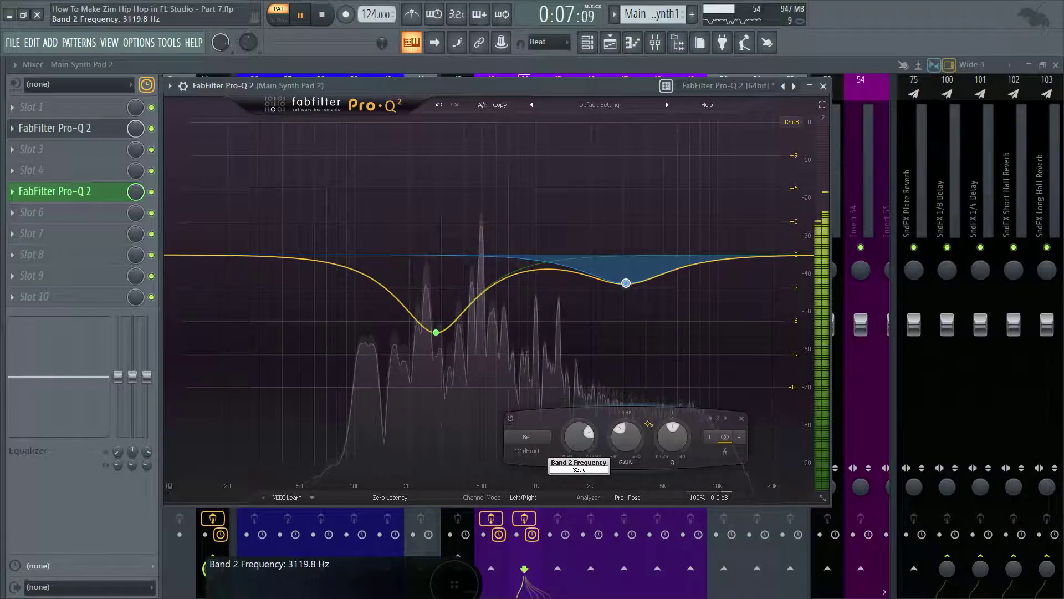
key(Return)
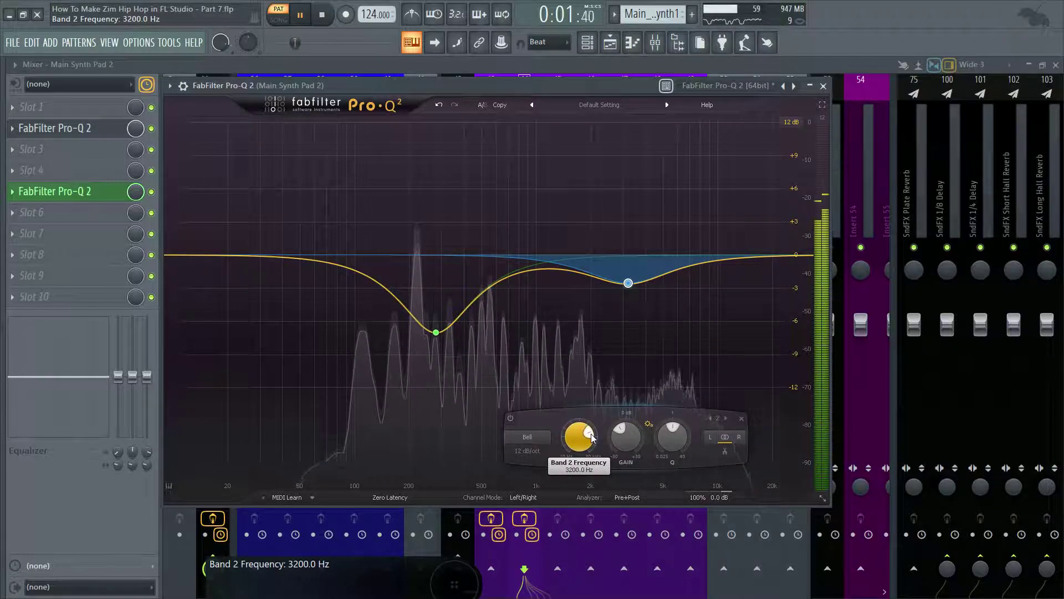
- Set the 3.2 kHz band's gain to -6 dB and narrow it to a Q of about 1.96
double_click(621, 430)
text(-6)
key(Return)
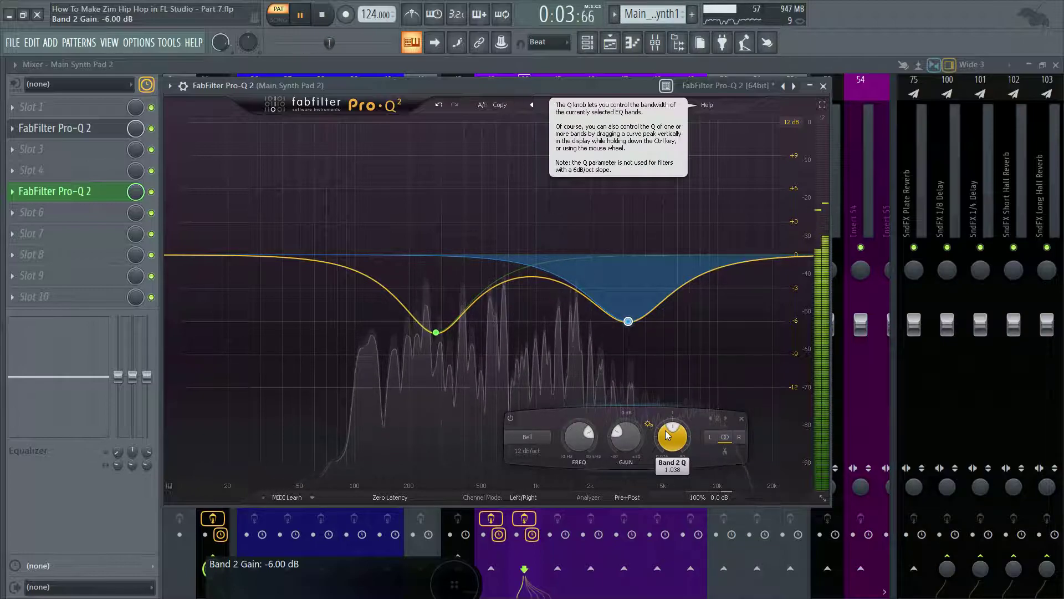
drag(673, 434, 679, 414)
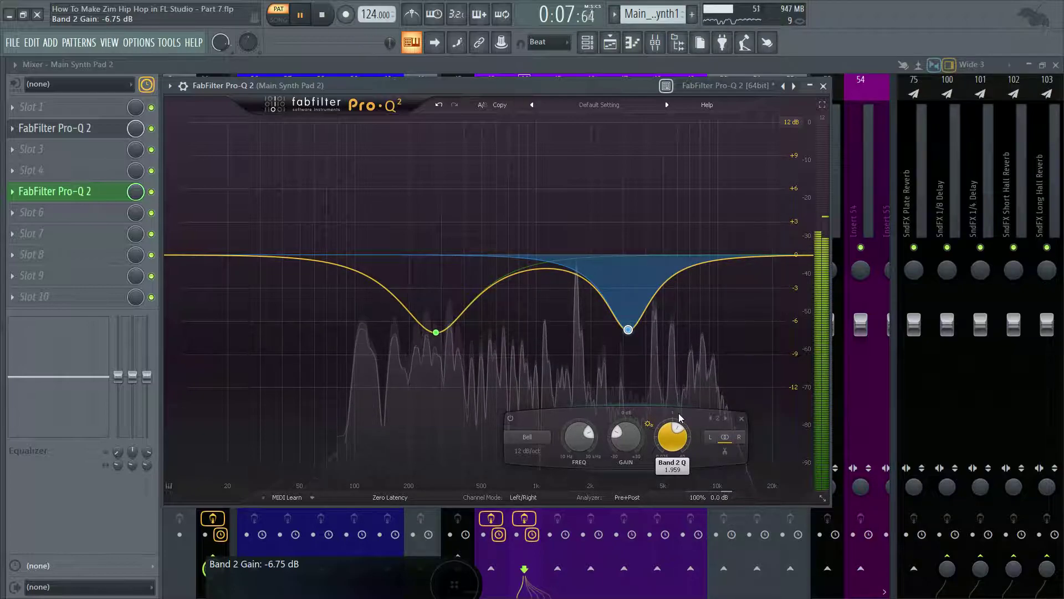
- Set the 3.2 kHz band's Q to 1.8 in the slot 2 equalizer
double_click(676, 430)
text(1.8)
key(Return)
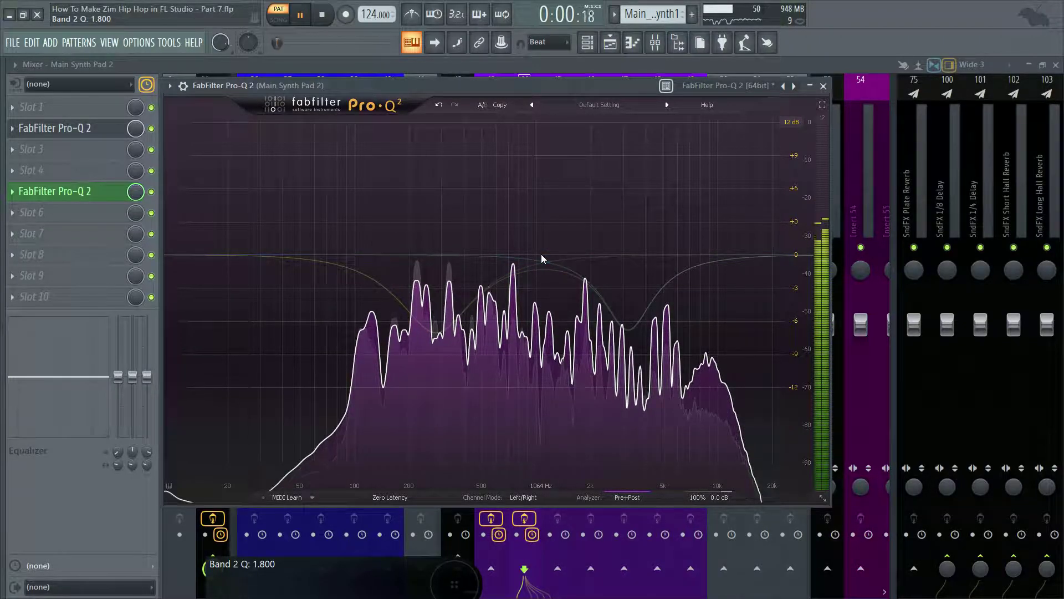
- Add a third band at about 101 Hz, change its shape to Low Cut and reset its Q to 1
click(356, 279)
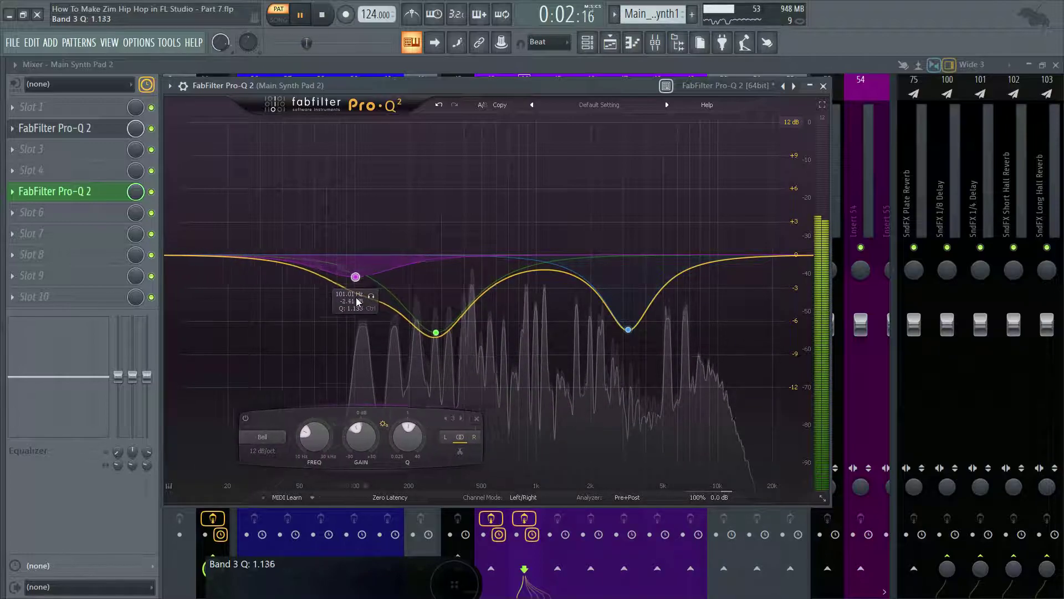
click(272, 437)
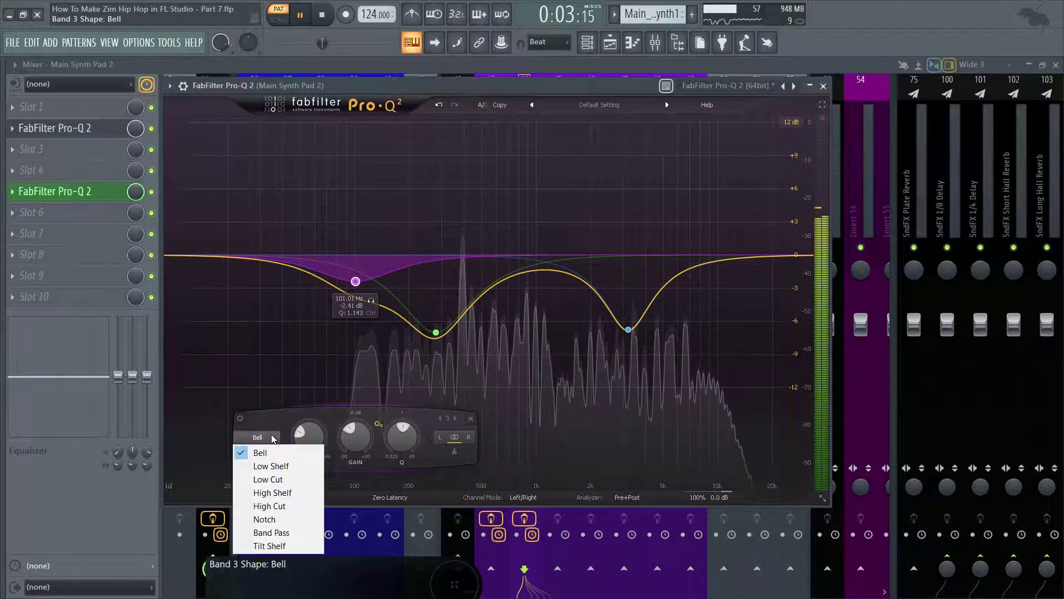
click(268, 479)
ctrl+click(402, 439)
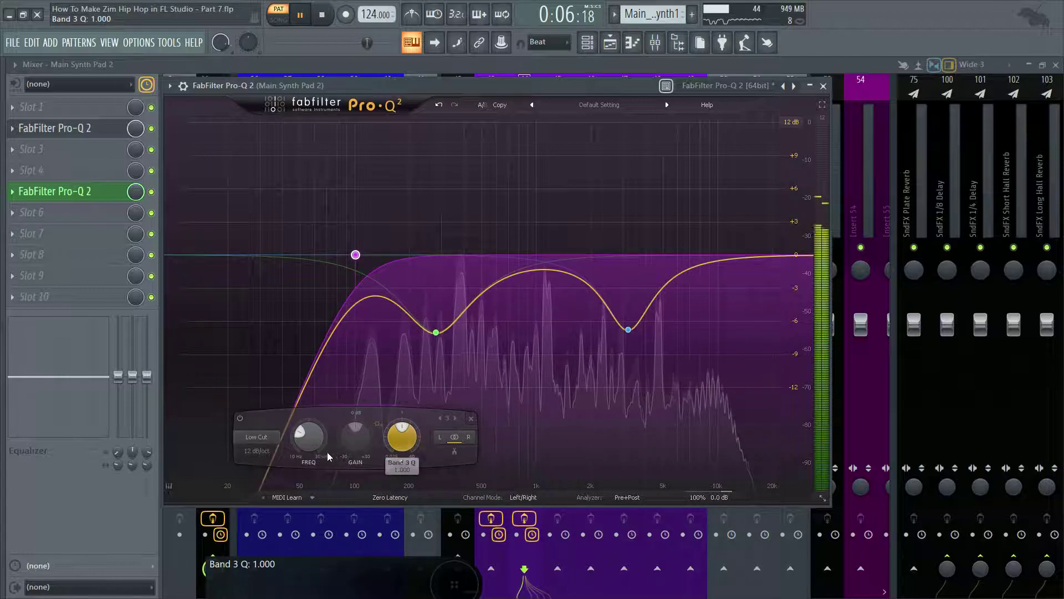
- Stop playback and steepen the low cut's slope to 24 dB/oct, leaving MIDI Learn mode off
key(space)
click(251, 455)
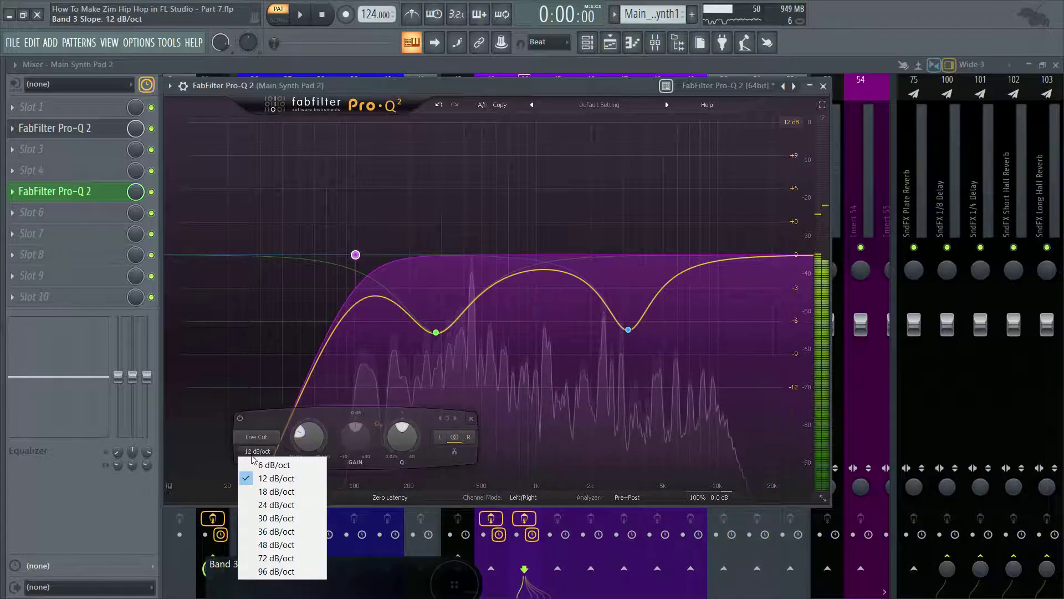
click(280, 497)
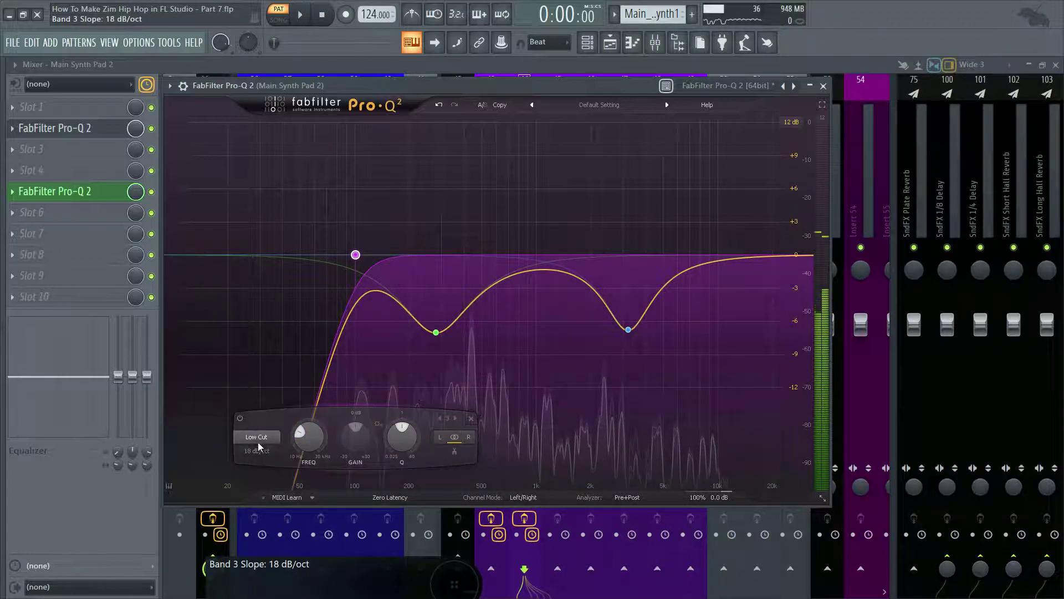
click(256, 451)
click(282, 502)
click(281, 501)
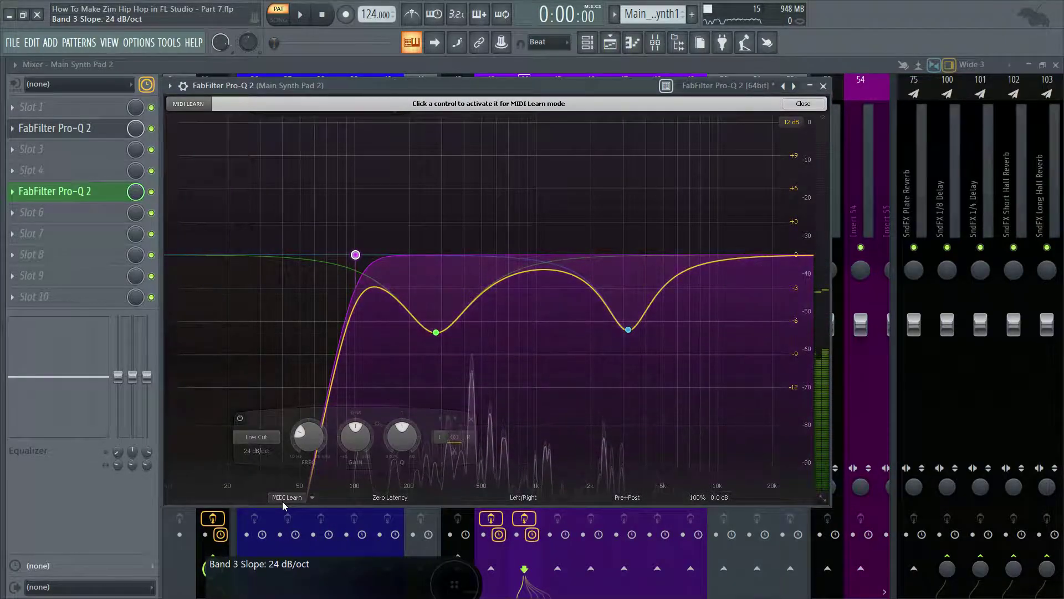
click(798, 104)
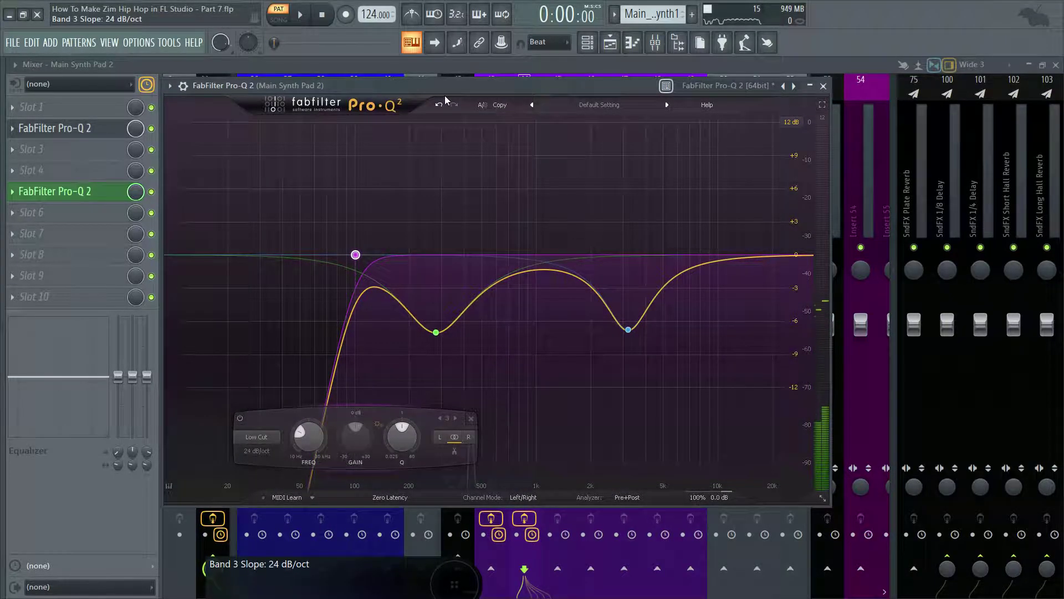
- Reposition the equalizer window, resume playback and set the low cut's frequency to 180 Hz
drag(443, 88, 467, 60)
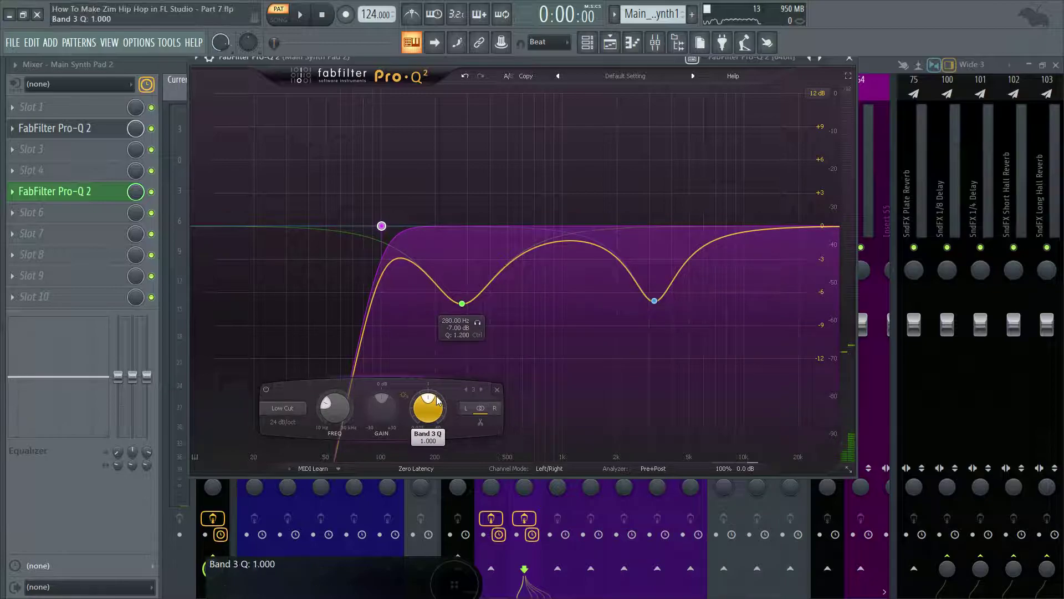
key(space)
double_click(342, 394)
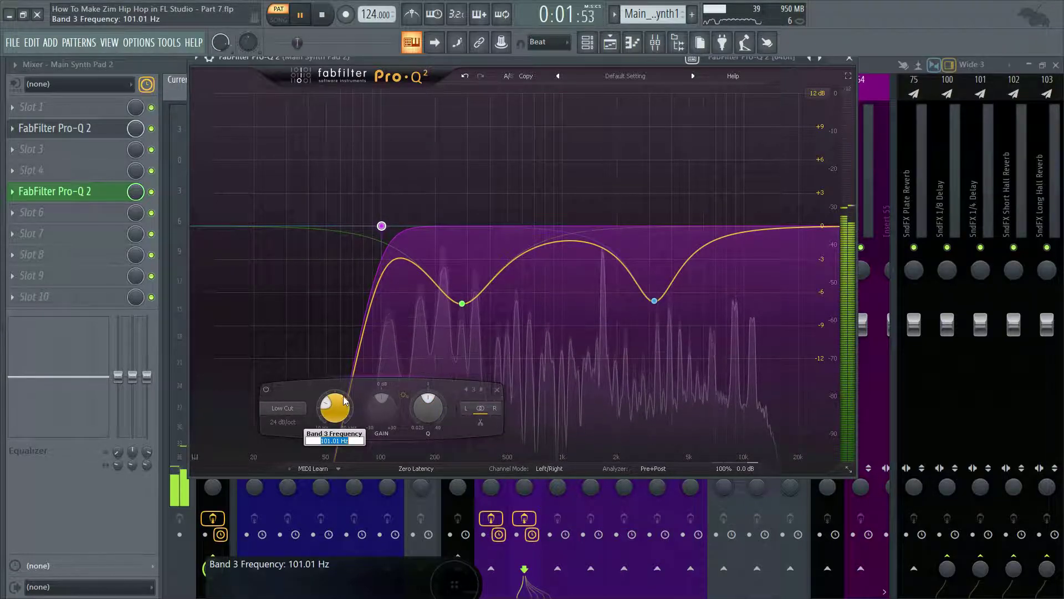
click(337, 404)
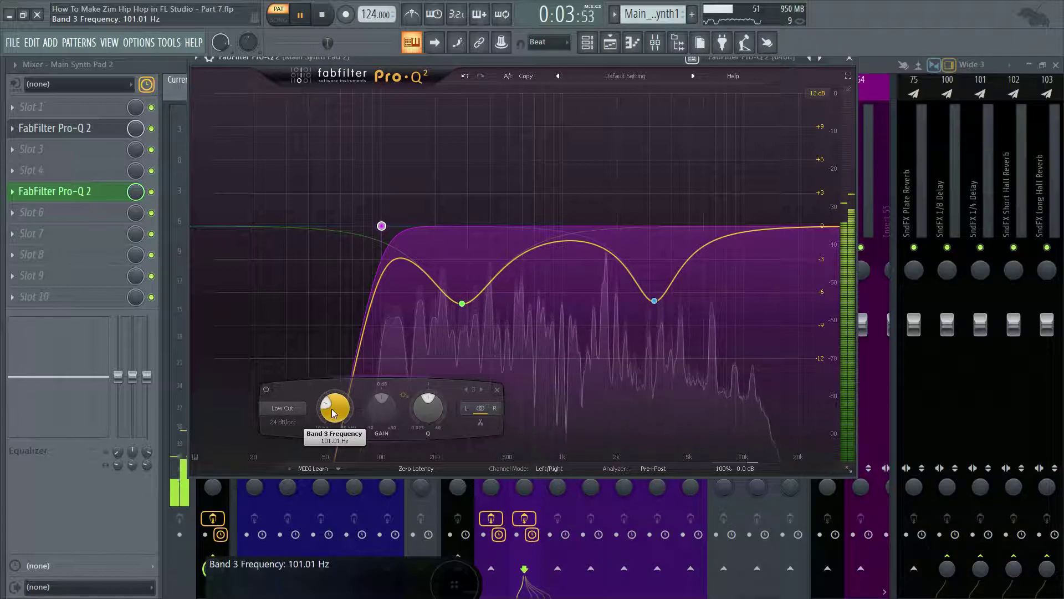
drag(333, 413, 327, 327)
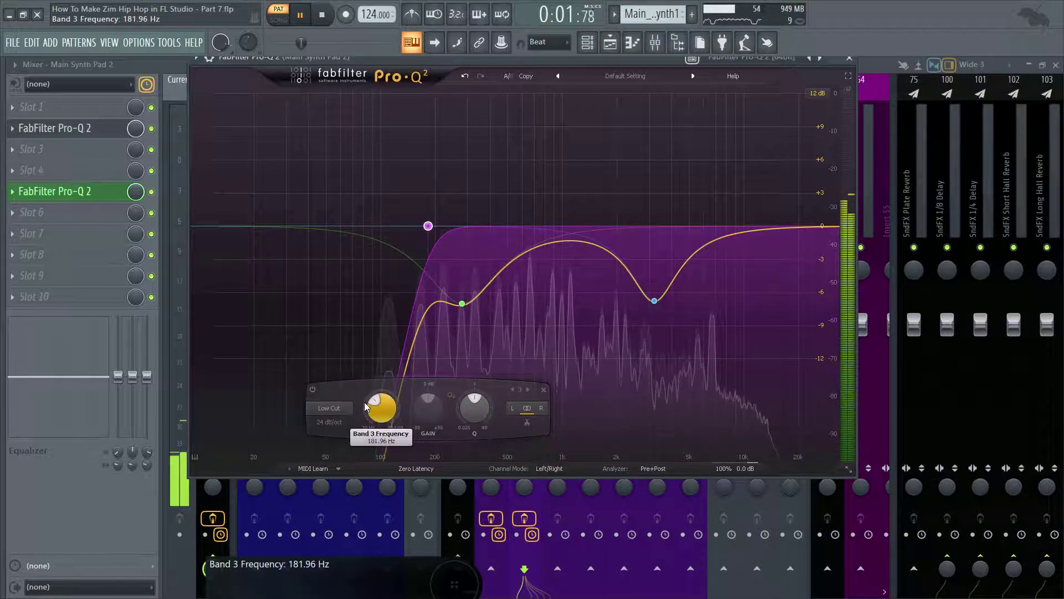
double_click(372, 406)
text(1)
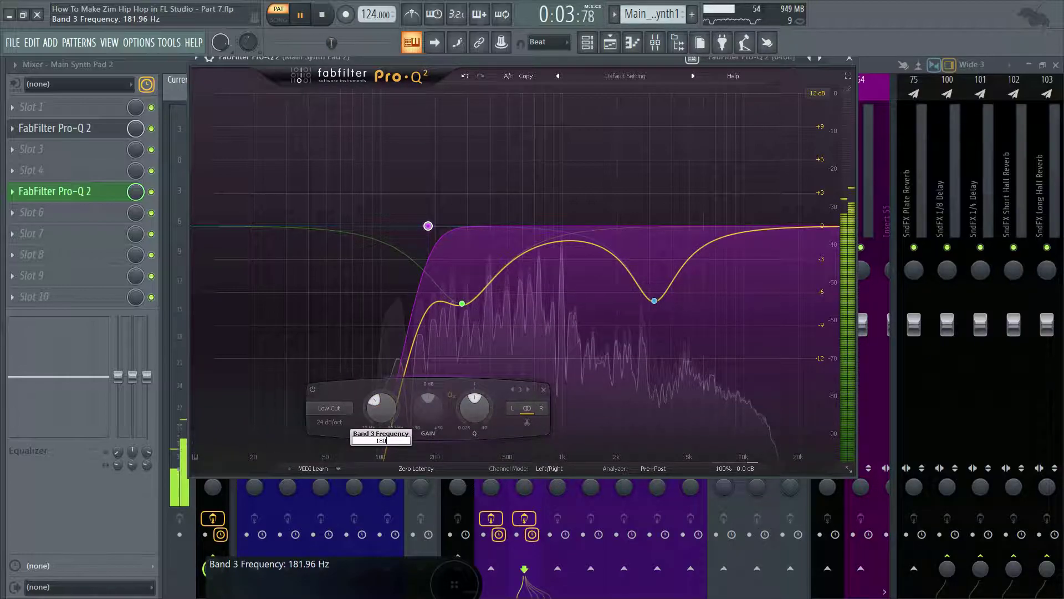
text(80)
key(Return)
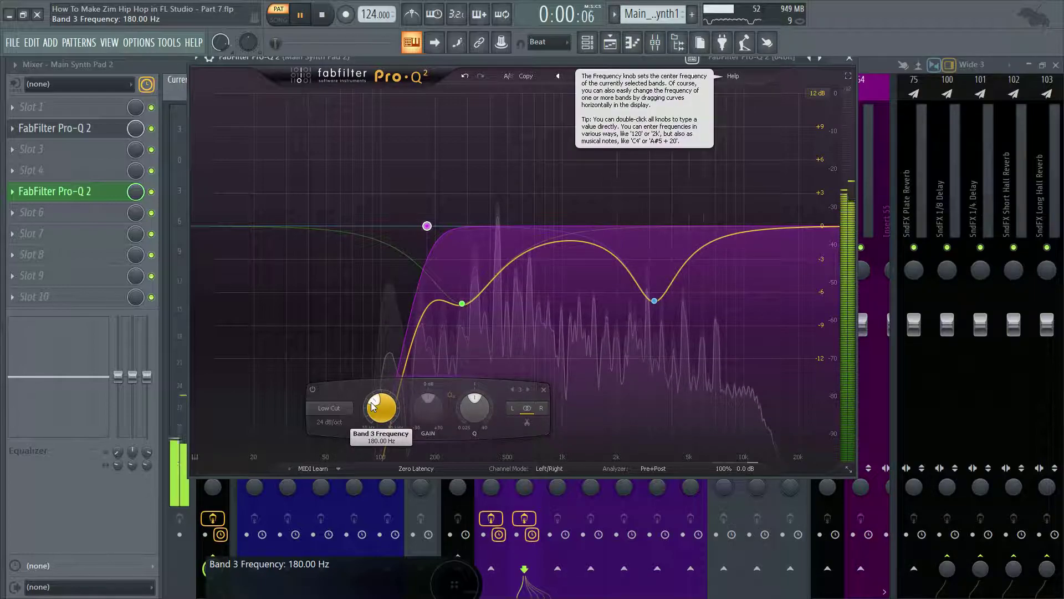
- Add a High Shelf band with about -4.67 dB gain at the top end and set its frequency to 8 kHz
double_click(789, 252)
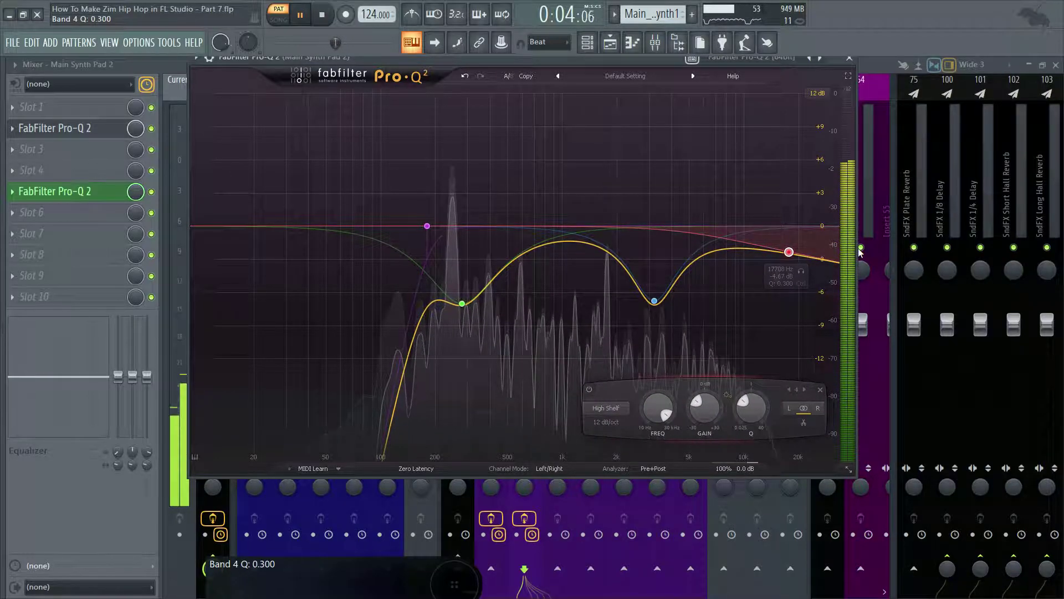
double_click(672, 409)
key(BackSpace)
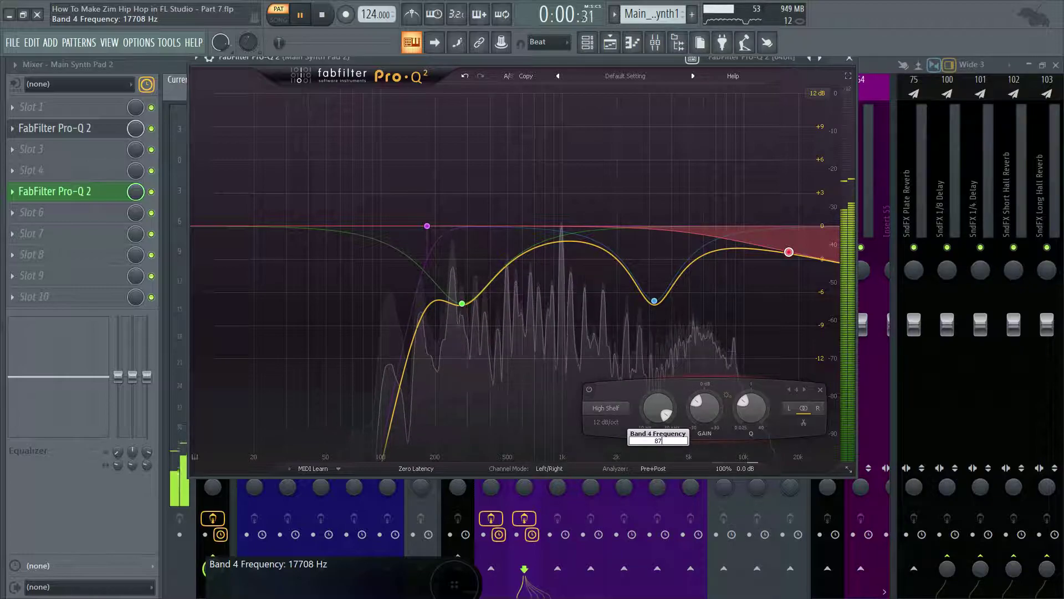
text(800)
key(Return)
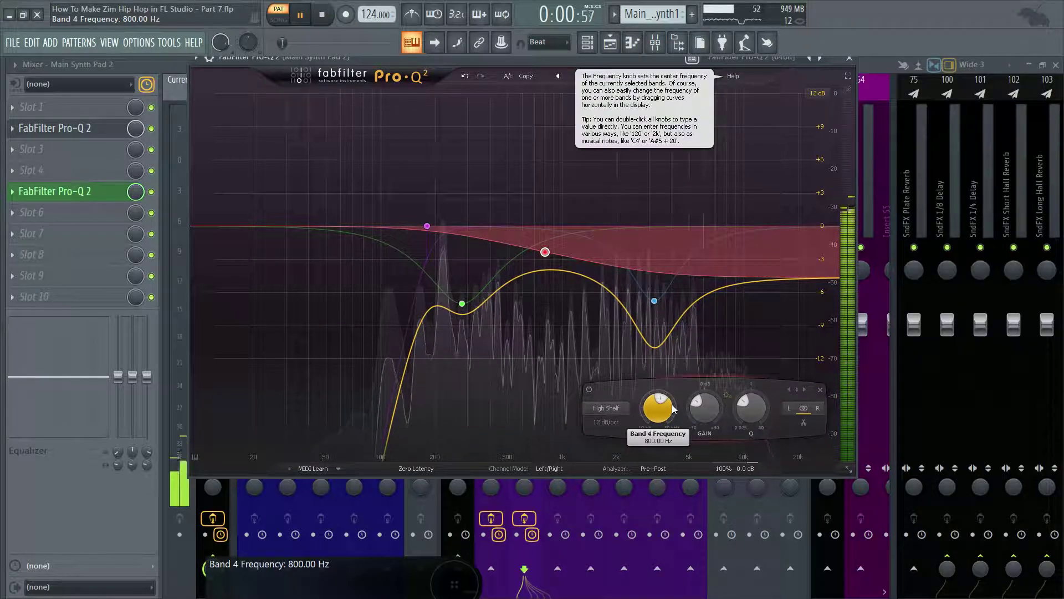
double_click(661, 410)
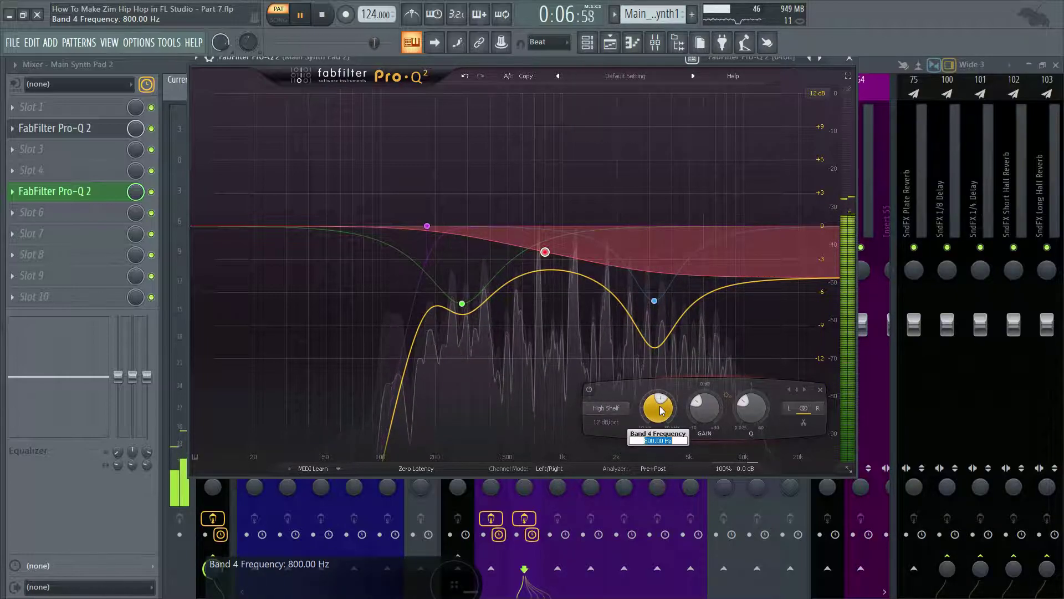
text(8k)
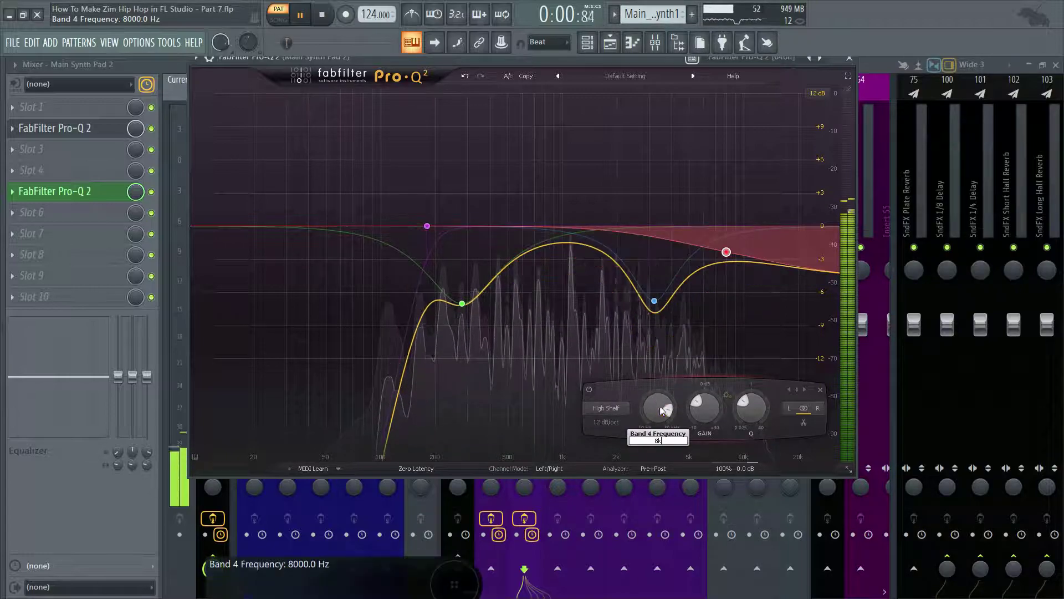
key(Return)
- Set the 8 kHz high shelf's Q to 0.85
mouse_move(752, 408)
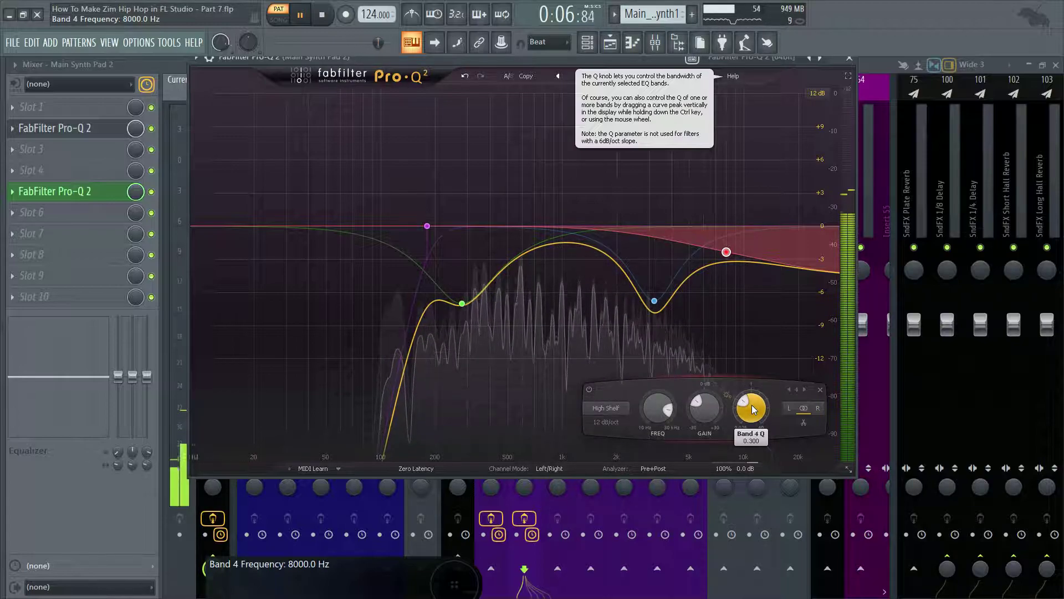
double_click(751, 404)
text(0.85)
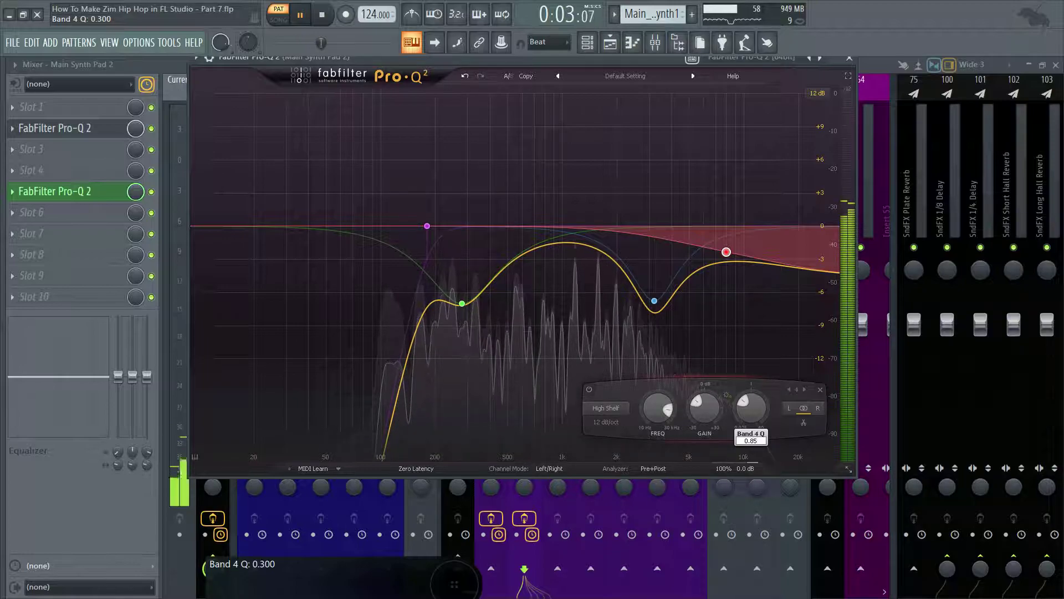
key(Return)
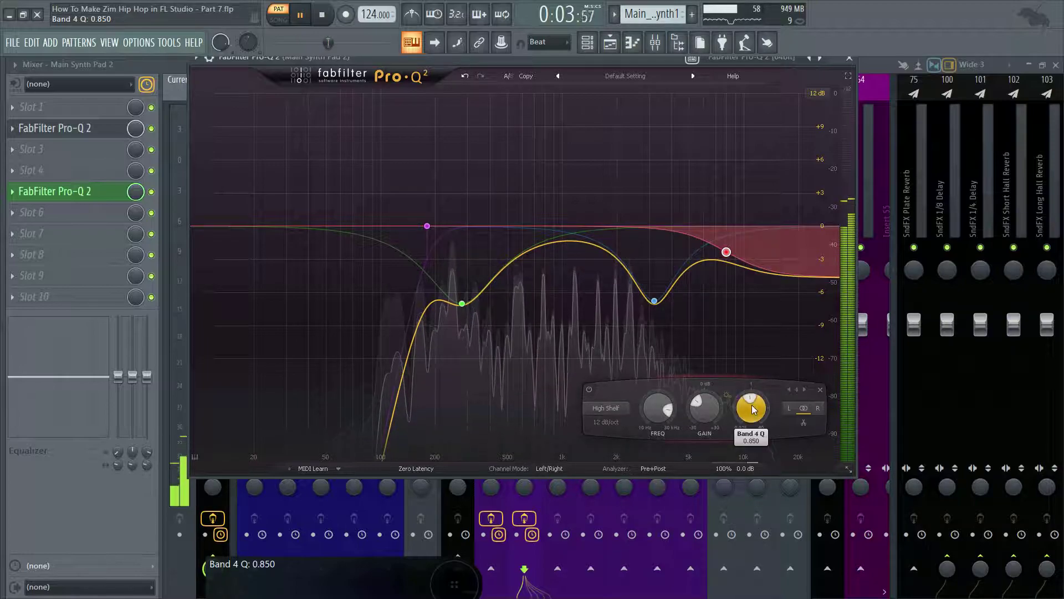
- Audition the high shelf at -3 dB gain, set it to -6 dB and close the slot 2 equalizer
double_click(713, 403)
text(-3)
key(Return)
key(space)
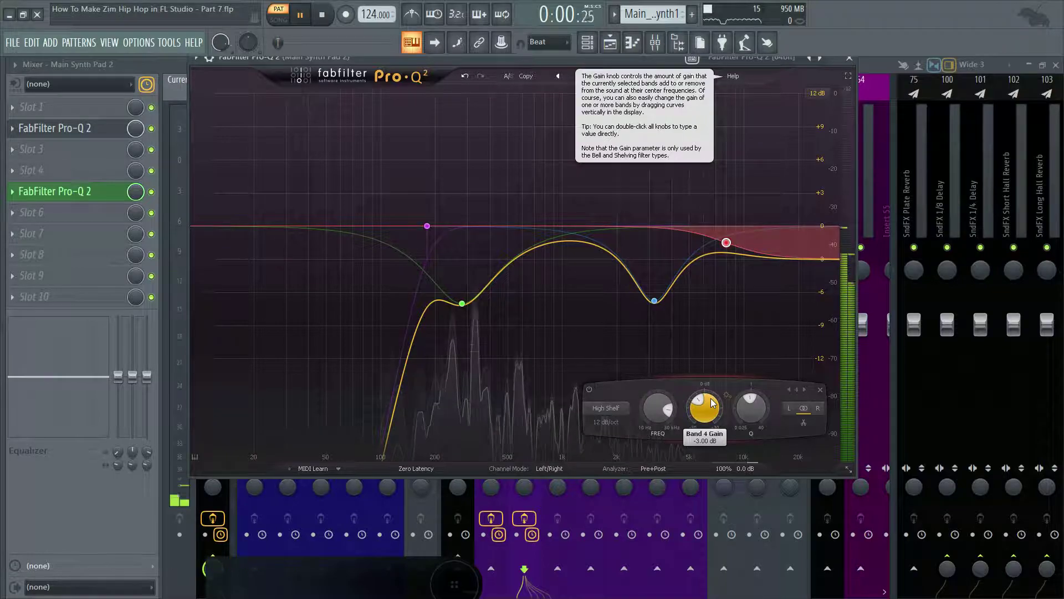
double_click(704, 405)
key(BackSpace)
text(-6.00 dB)
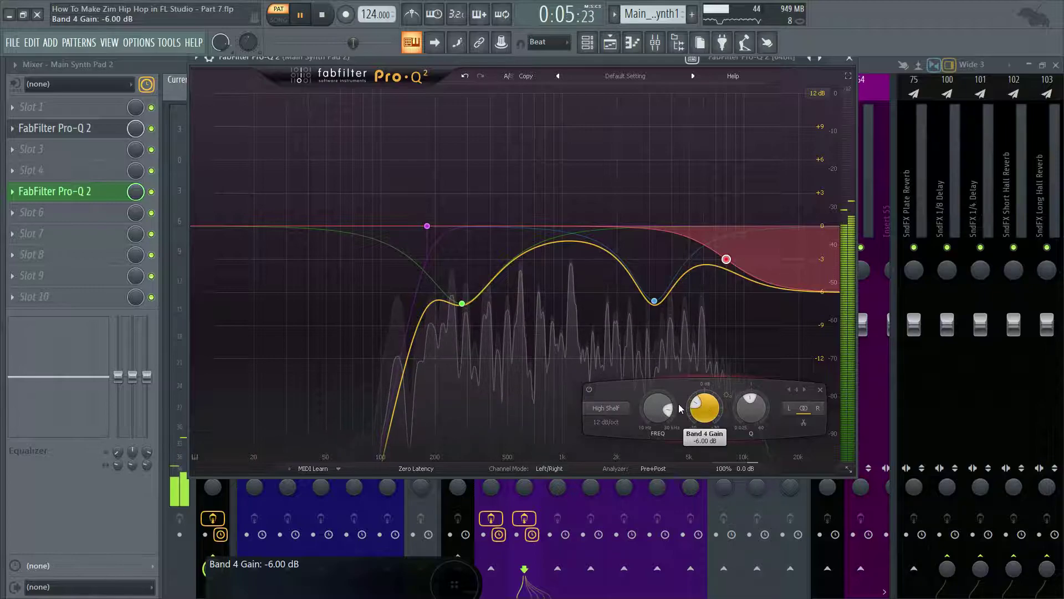
key(Return)
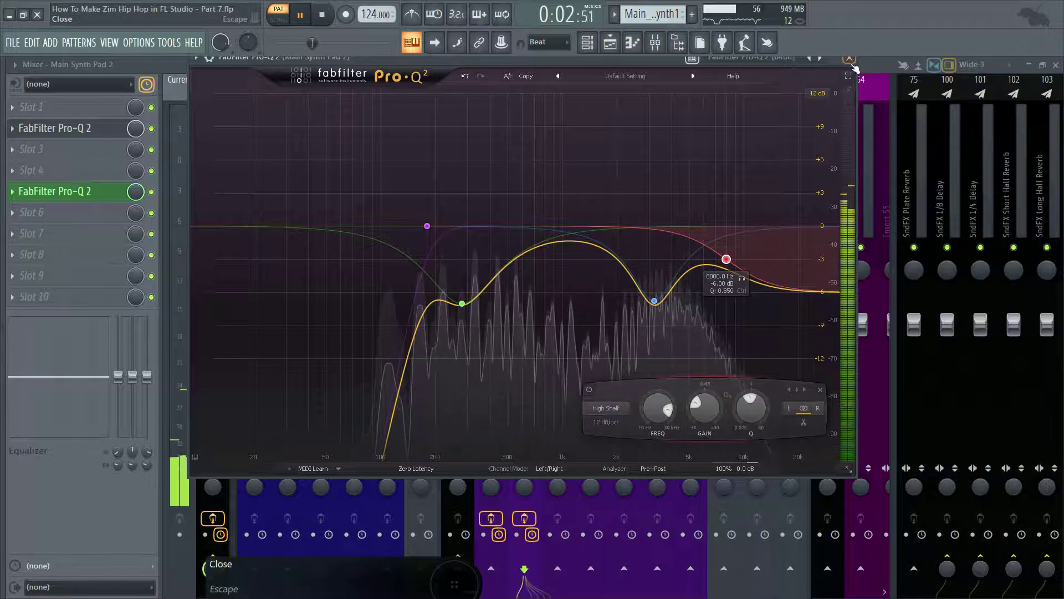
click(849, 58)
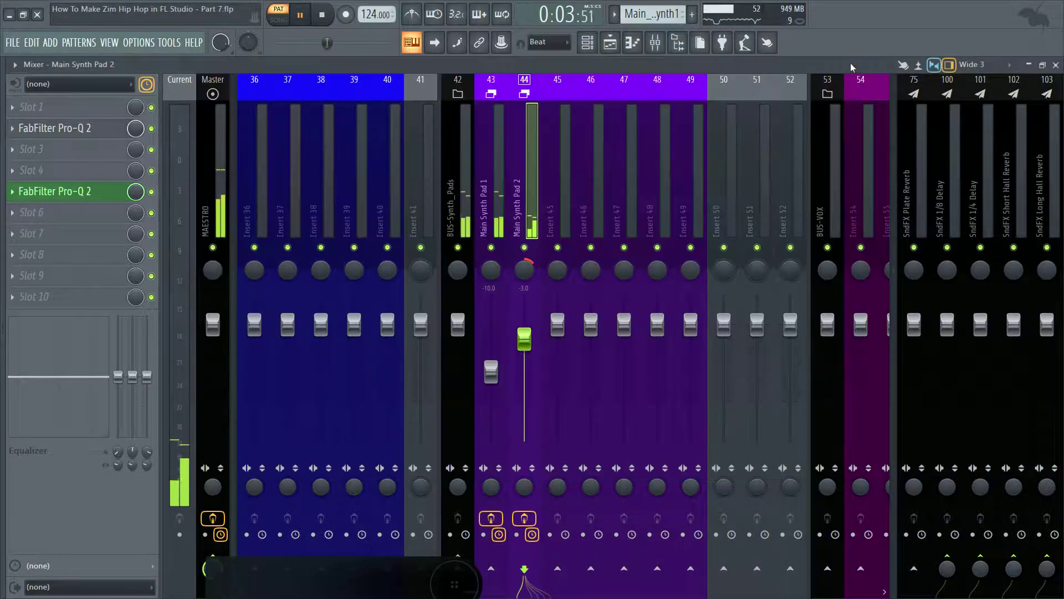
- Open the slot 5 equalizer, add a band at about 22.8 kHz, stop playback and change its shape to High Cut
click(106, 199)
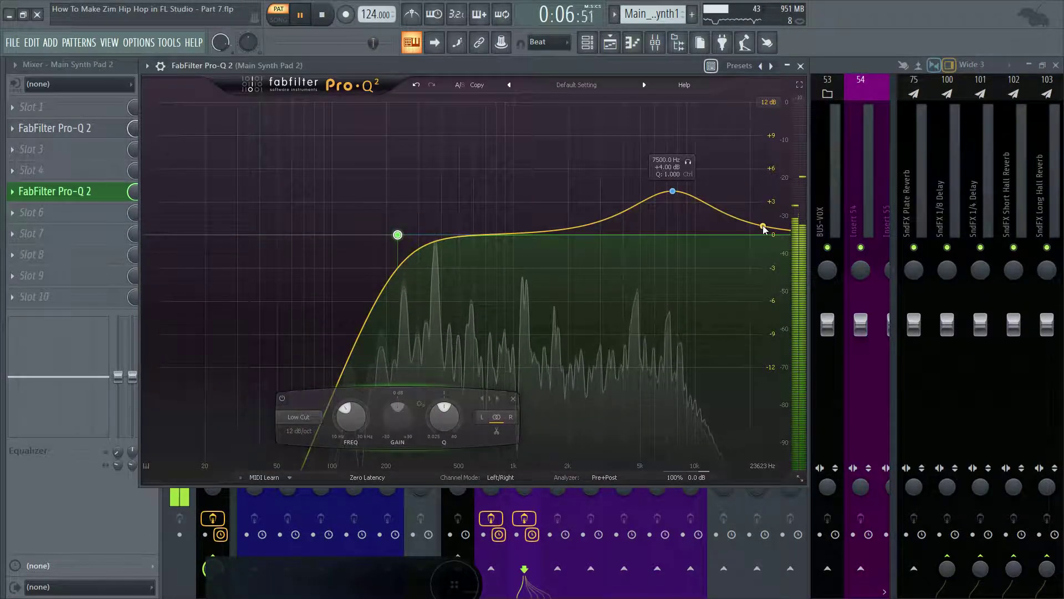
drag(765, 228, 762, 273)
key(space)
click(556, 417)
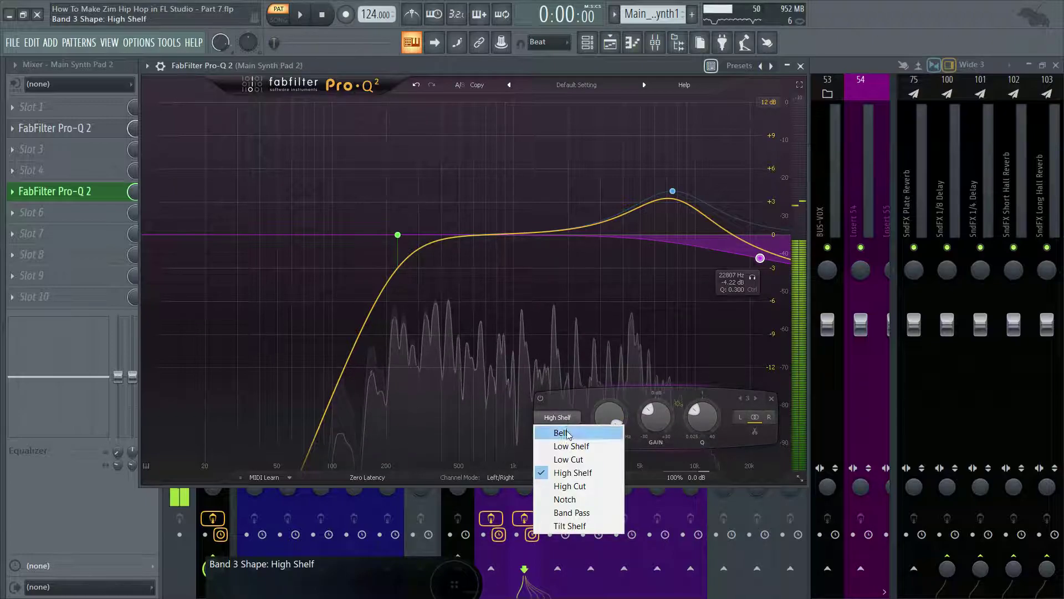
click(572, 485)
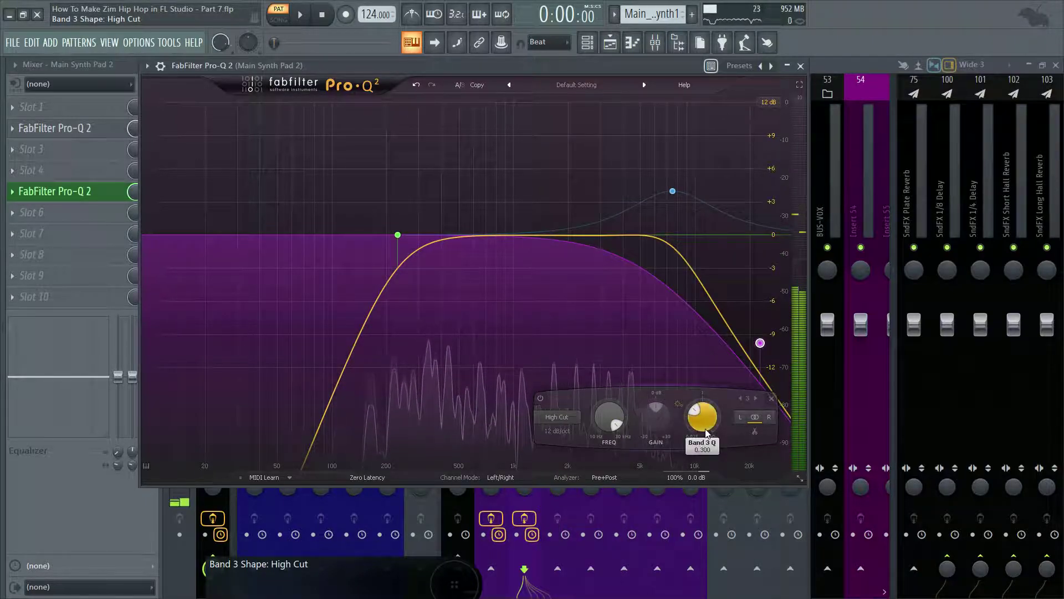
- Set the high cut's slope to 24 dB/oct and its frequency to 16 kHz, audition it and close the equalizer
click(573, 431)
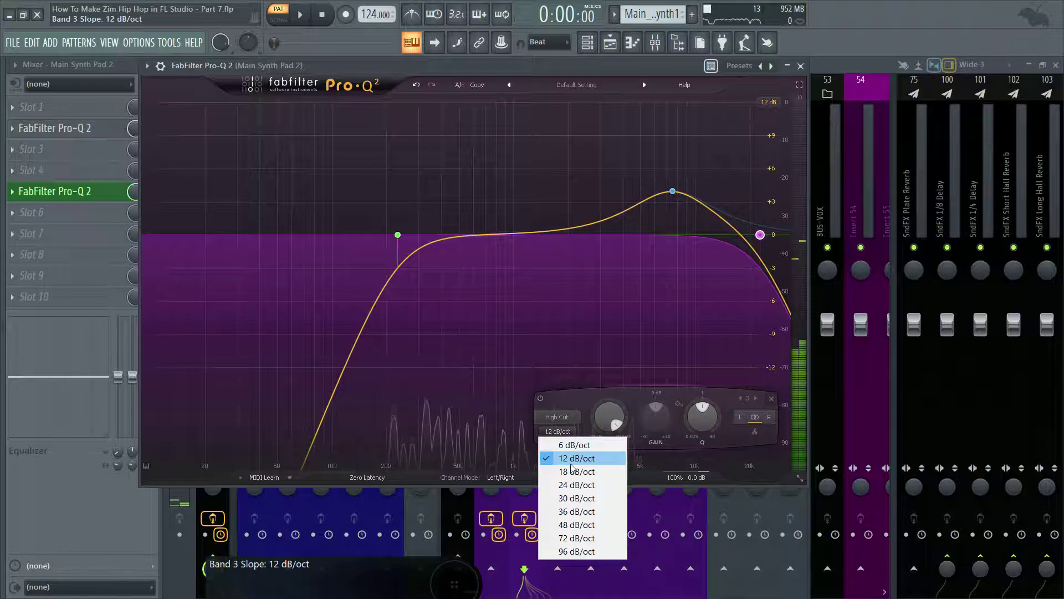
click(571, 482)
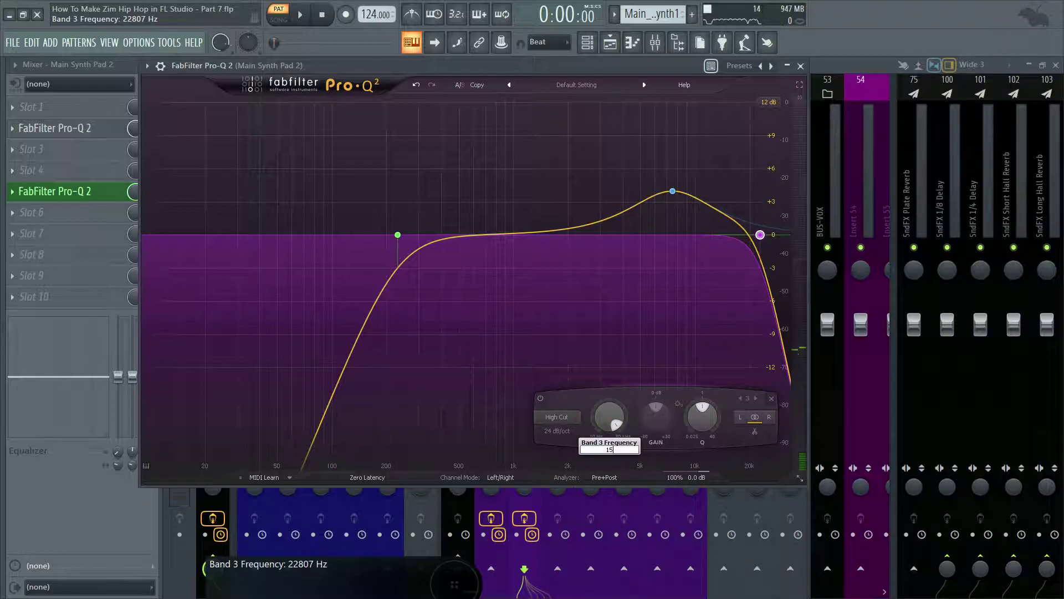
key(Return)
key(space)
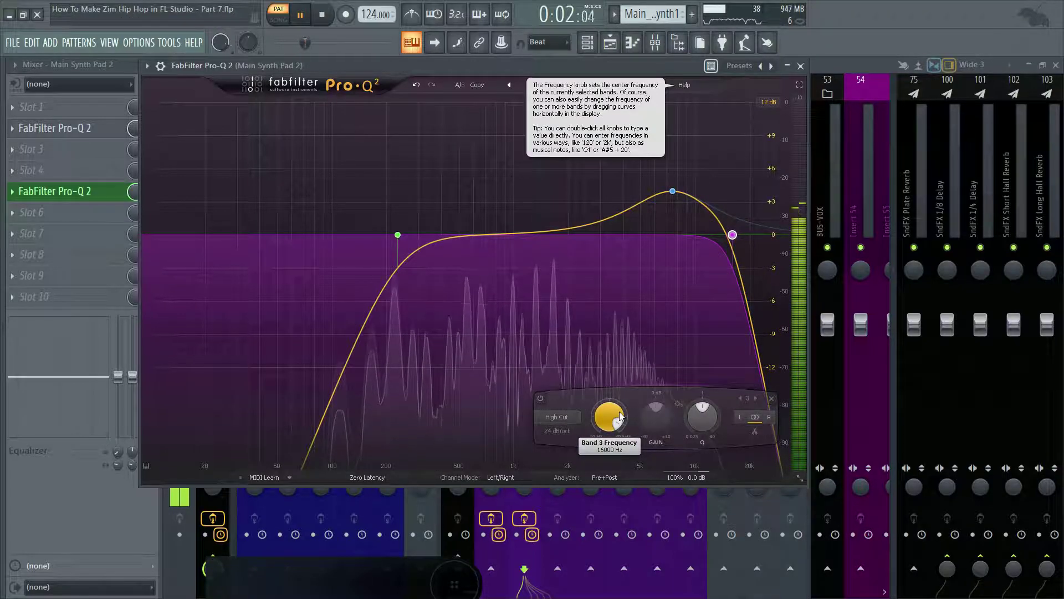
click(800, 66)
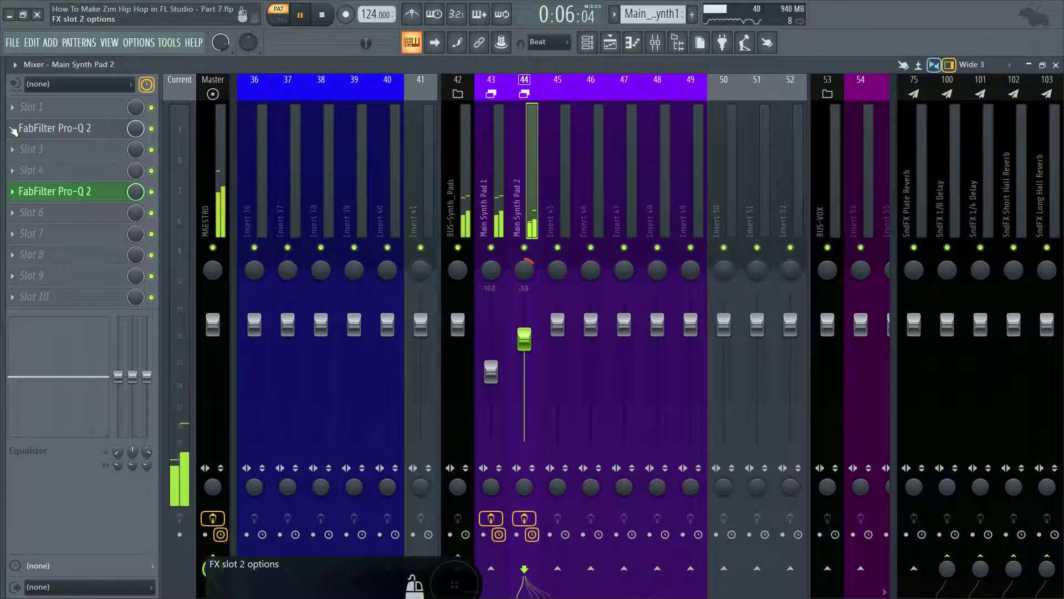
- Change the slot 2 FabFilter Pro-Q 2's label colour to green
click(12, 129)
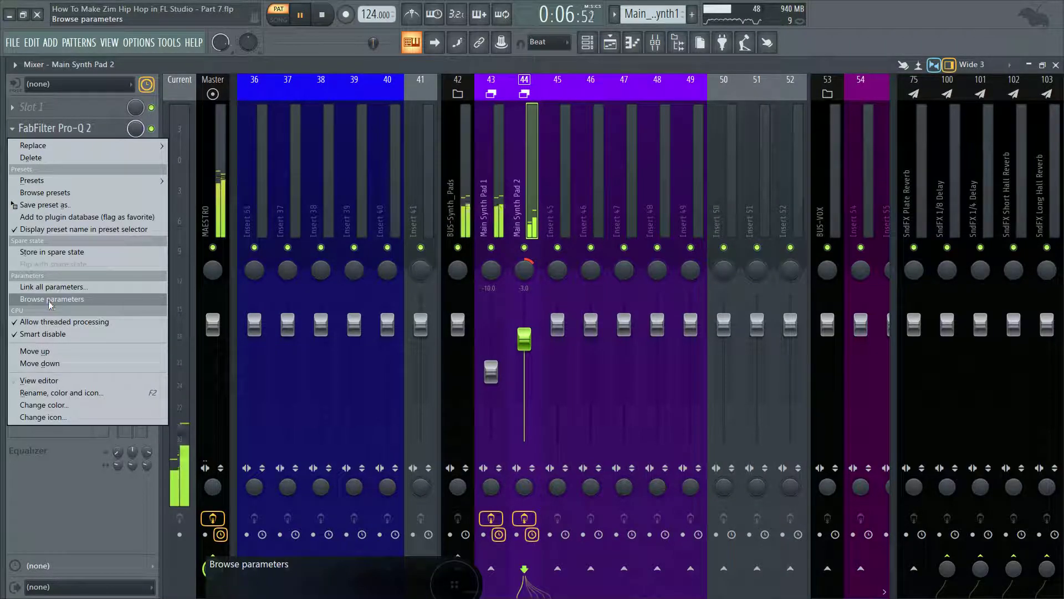
click(74, 393)
click(143, 382)
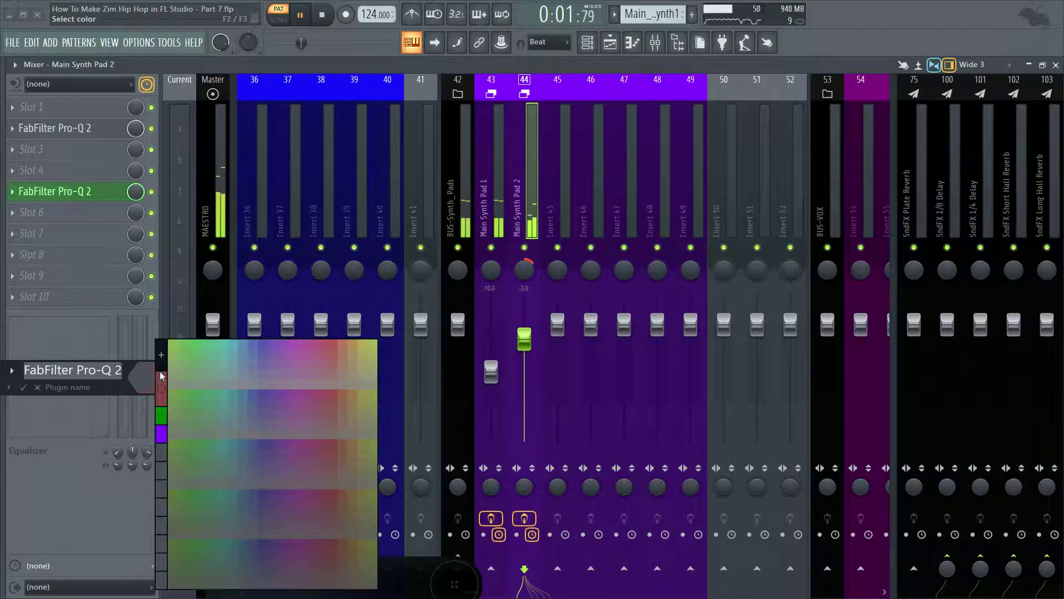
click(165, 408)
click(18, 385)
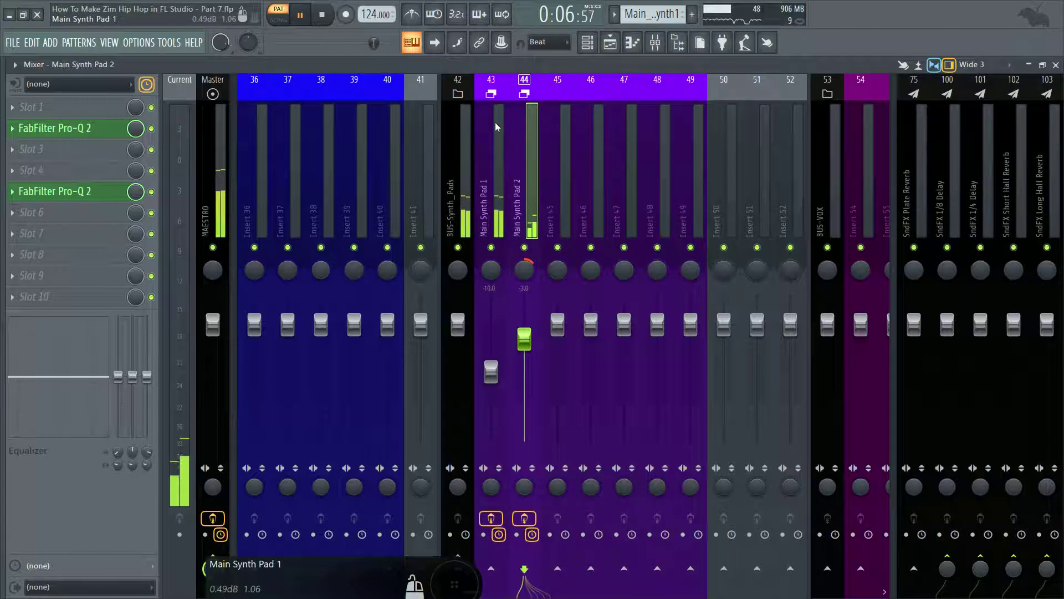
- Stop playback and load FabFilter Pro-Q 2 into effect slot 8 of Main Synth Pad 2
key(space)
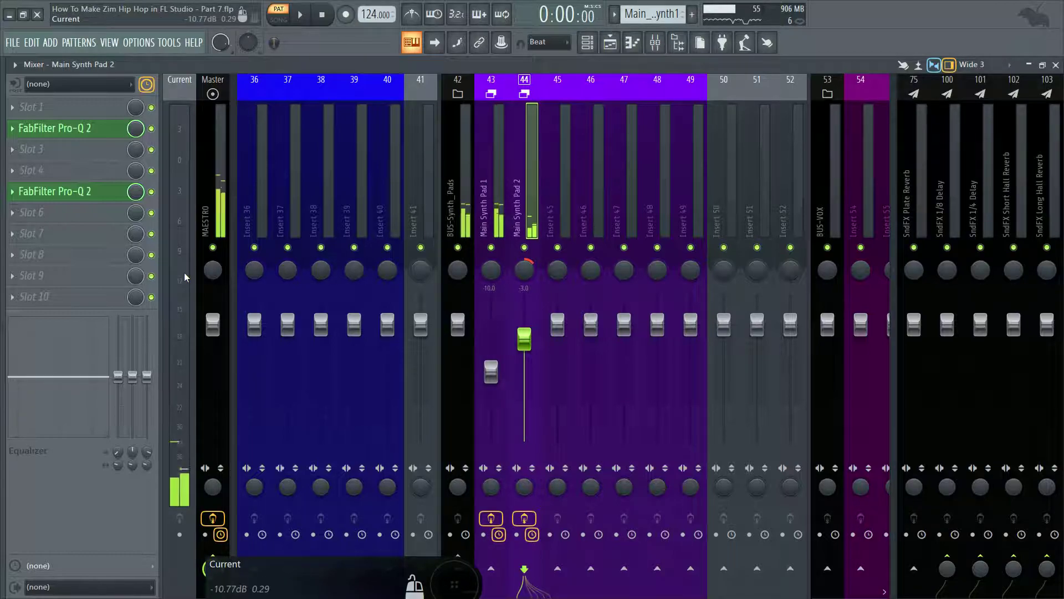
click(24, 252)
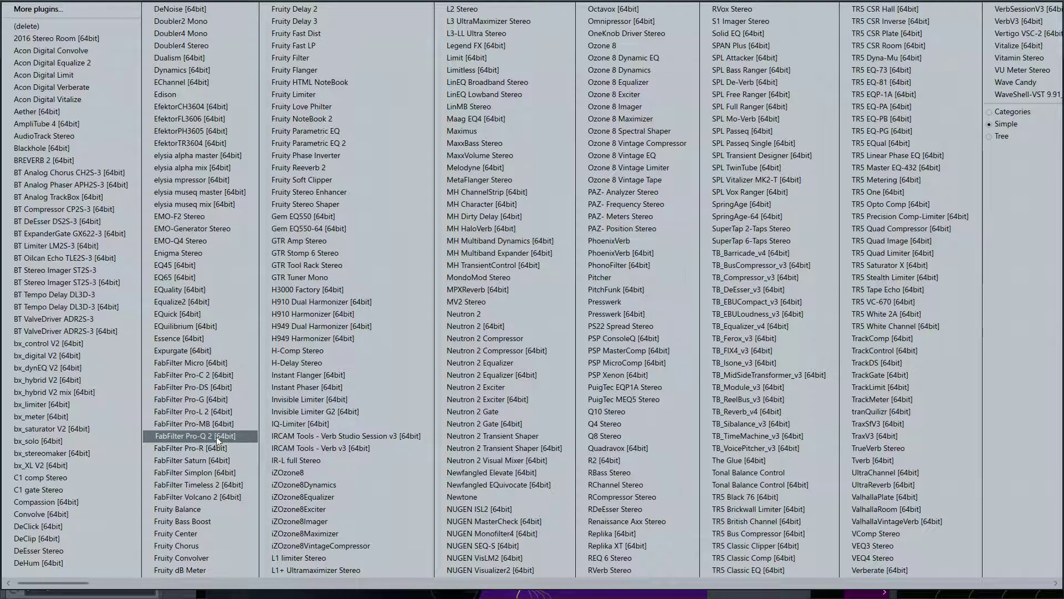
click(216, 436)
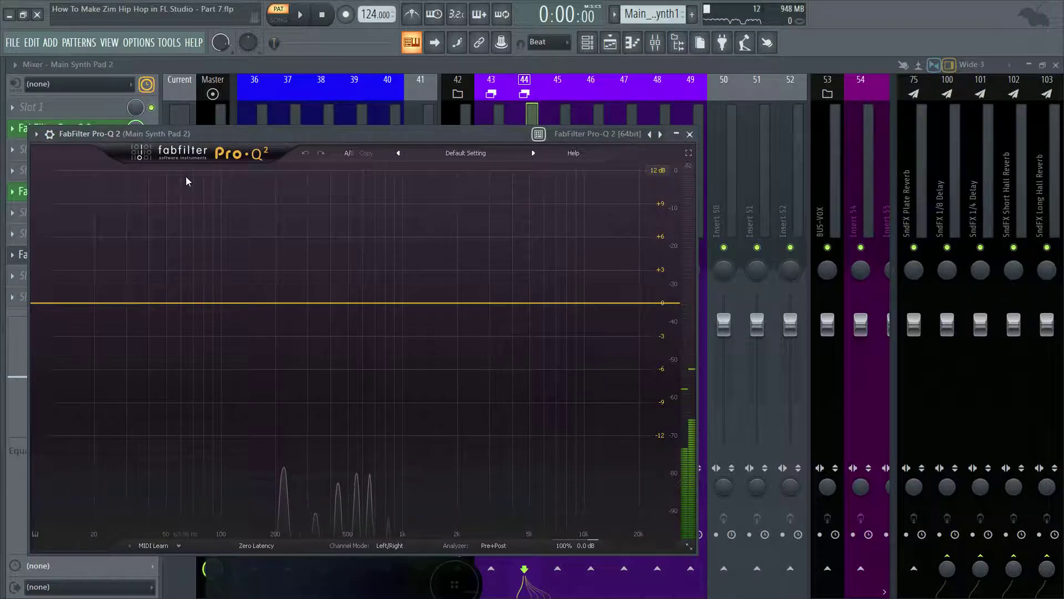
- Enter Automation-EQ as the name of the slot 8 equalizer
key(F2)
text(A)
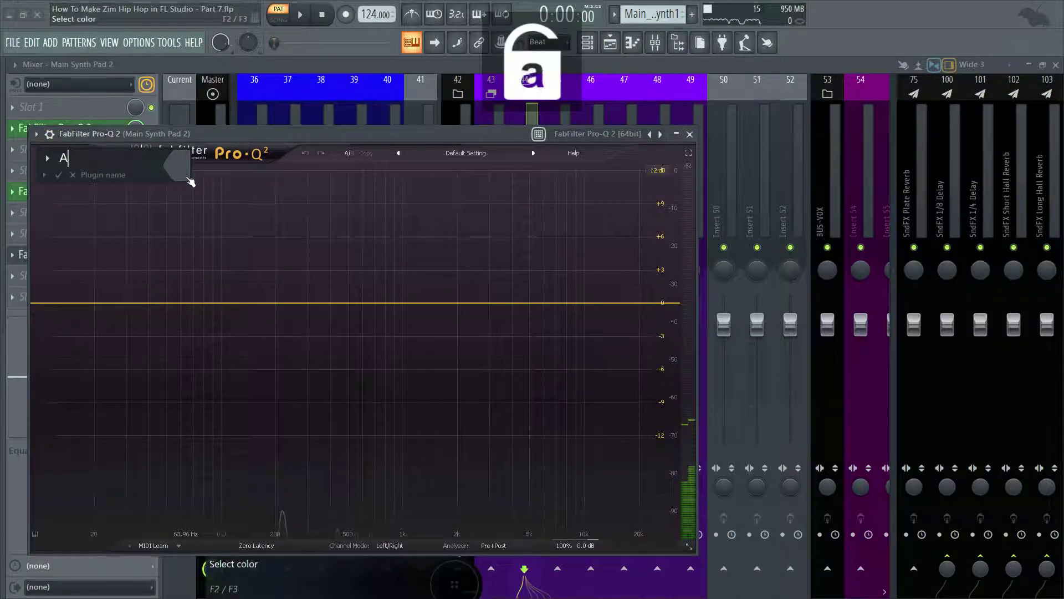
text(utomati)
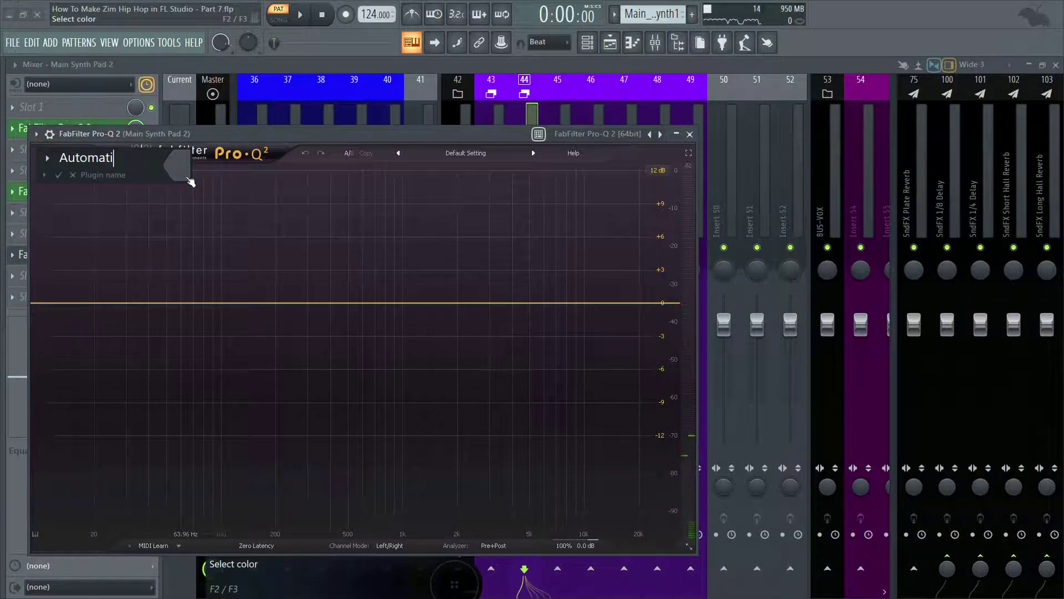
text(on)
key(Caps_Lock)
key(BackSpace)
key(BackSpace)
- Choose dark red (RGB 128, 0, 0) as the Automation-EQ label colour
click(184, 167)
click(197, 163)
click(396, 334)
click(170, 153)
click(199, 178)
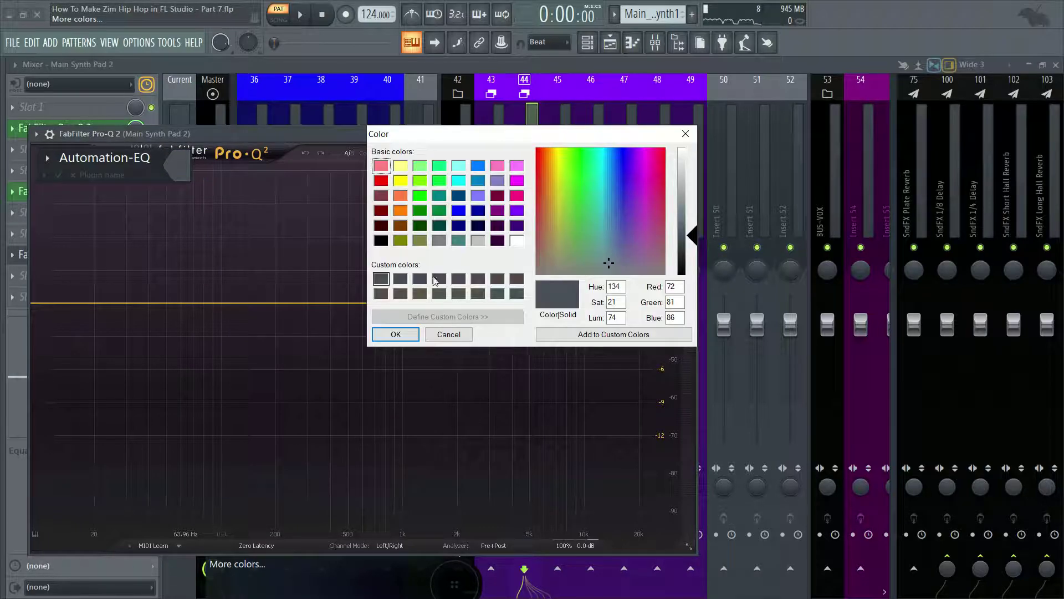
click(381, 211)
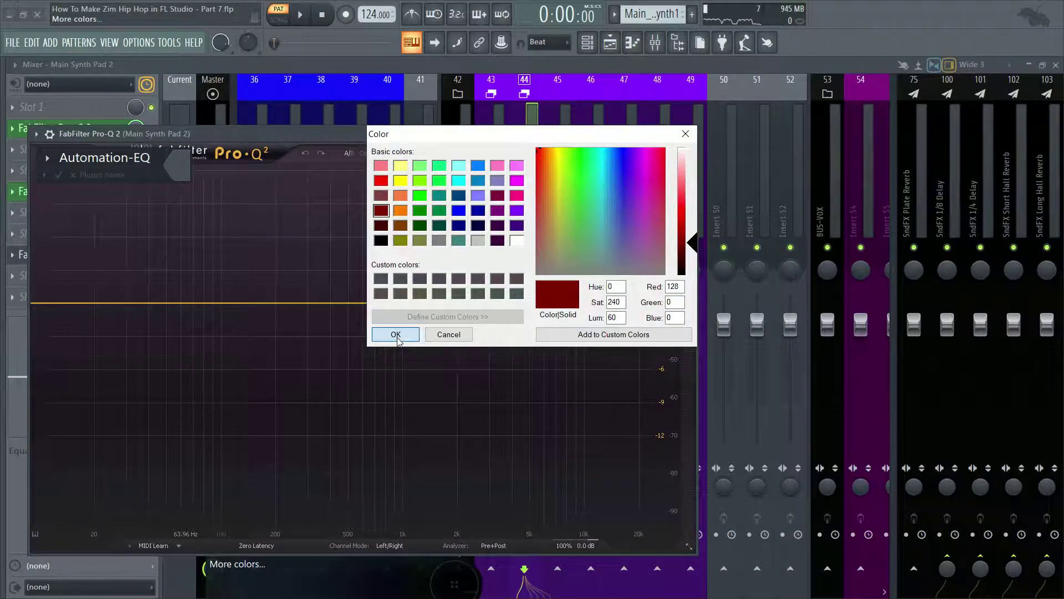
click(396, 334)
- Give Automation-EQ the automation line icon, accept the label and close the equalizer
click(47, 159)
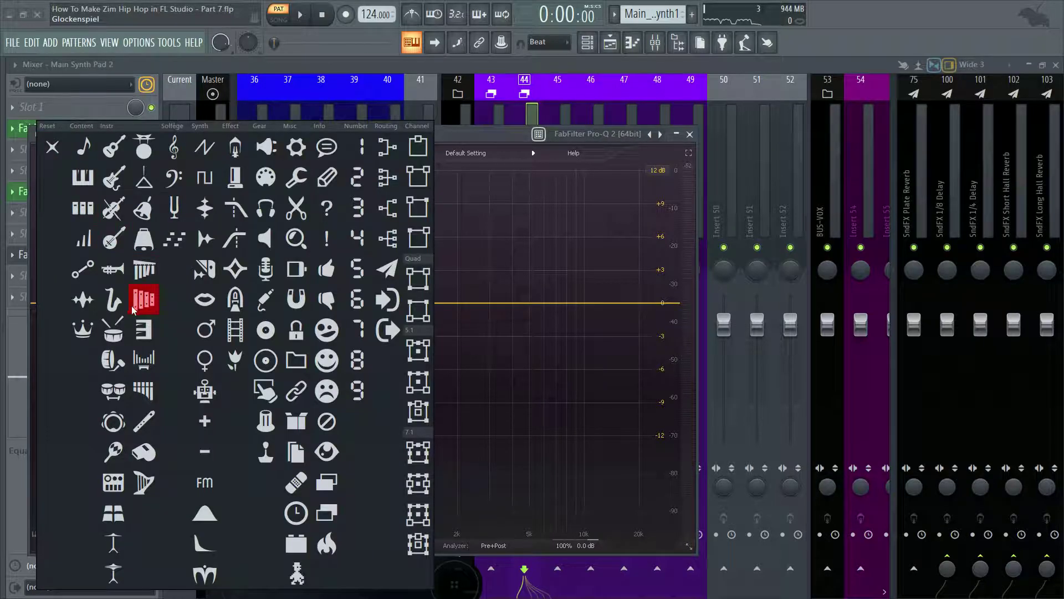
click(83, 267)
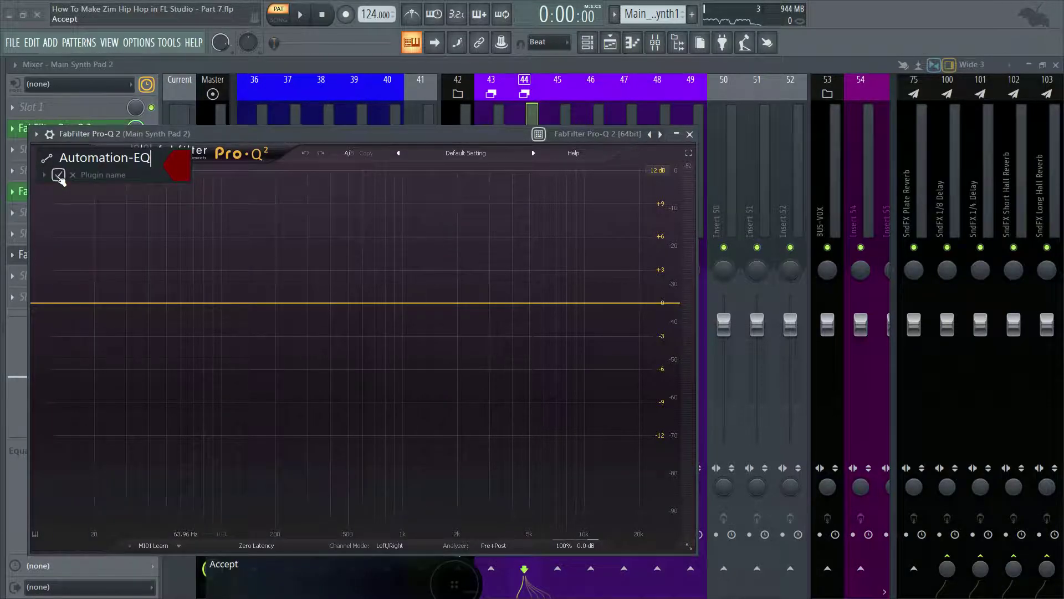
click(59, 176)
click(690, 134)
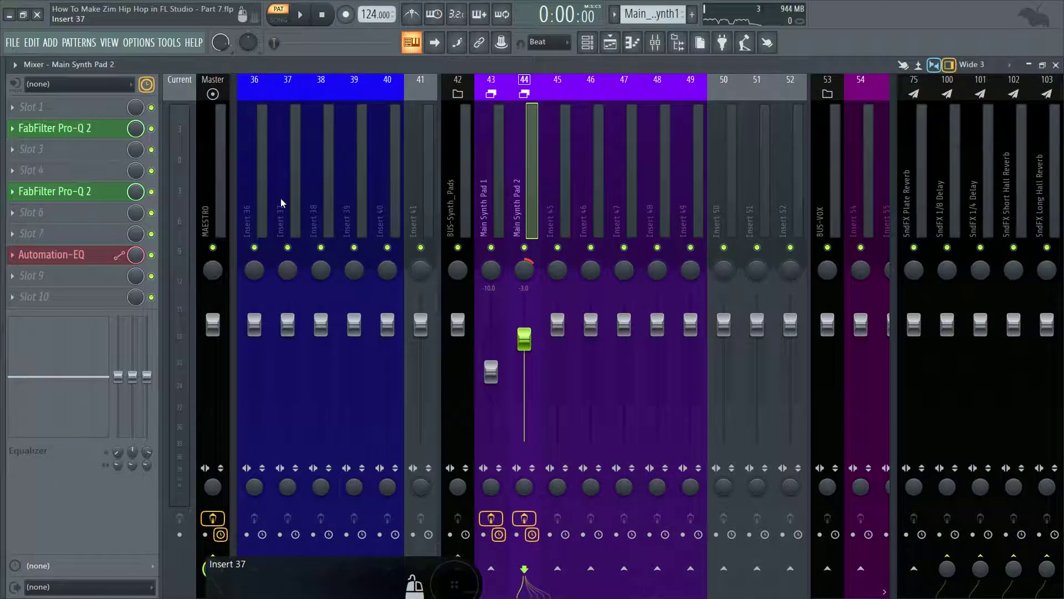
- Start playback, open Automation-EQ, add a band at about 22.3 kHz and change its shape to High Cut
key(space)
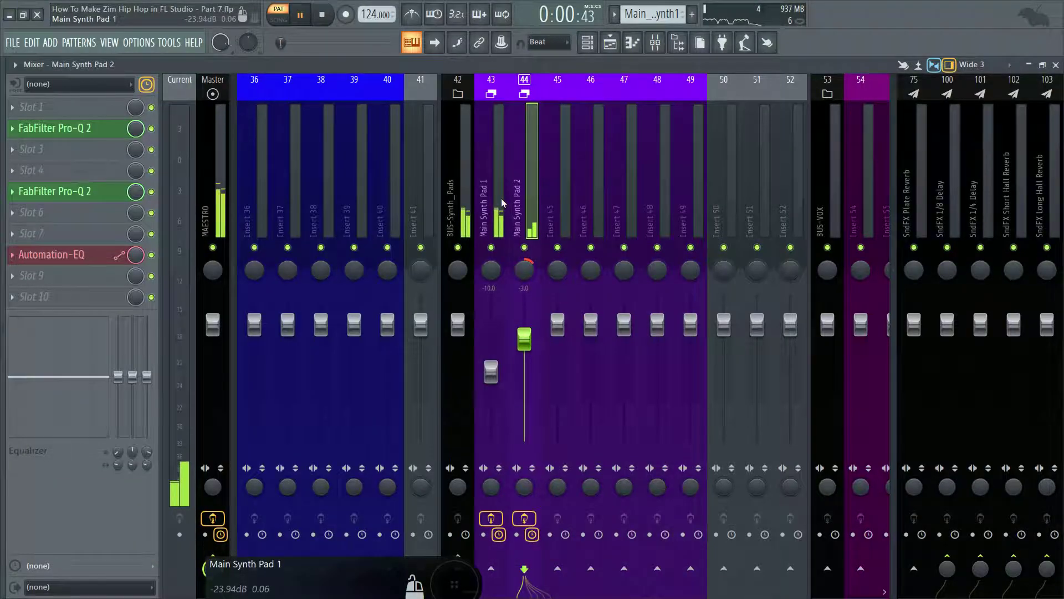
click(102, 255)
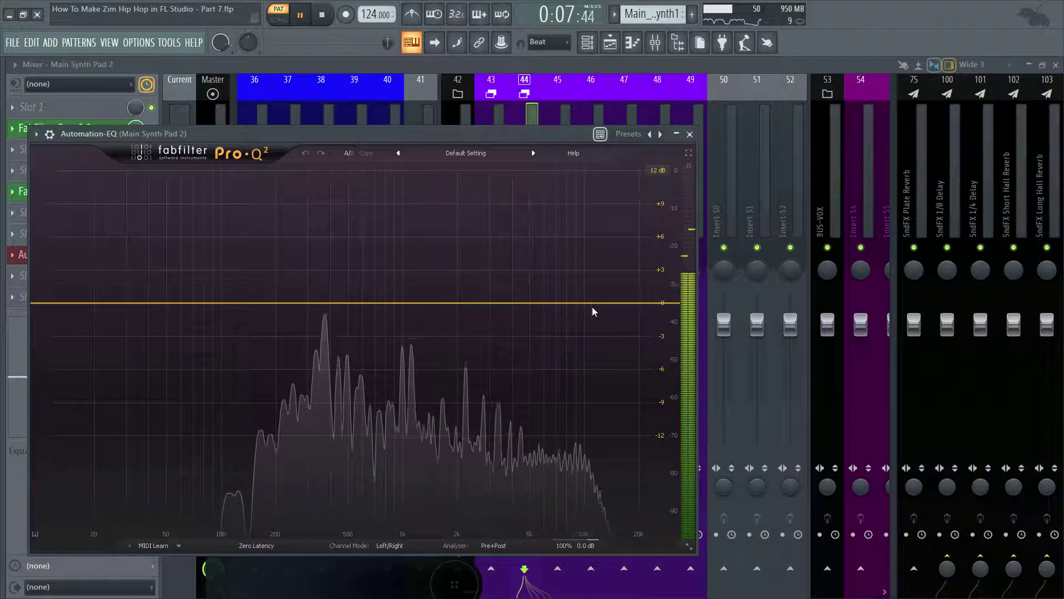
drag(619, 303, 648, 350)
click(434, 477)
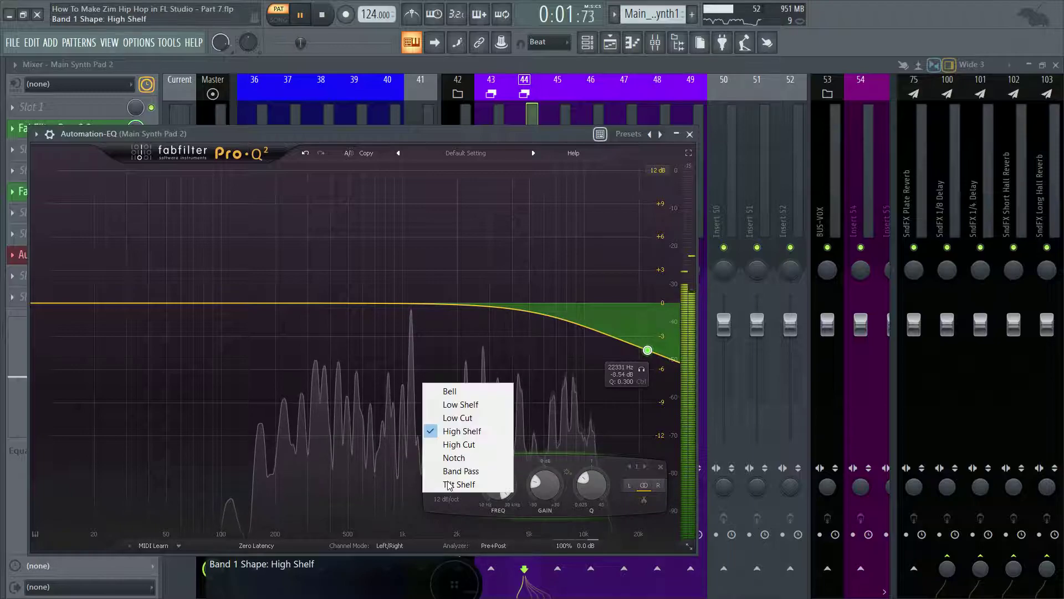
click(467, 443)
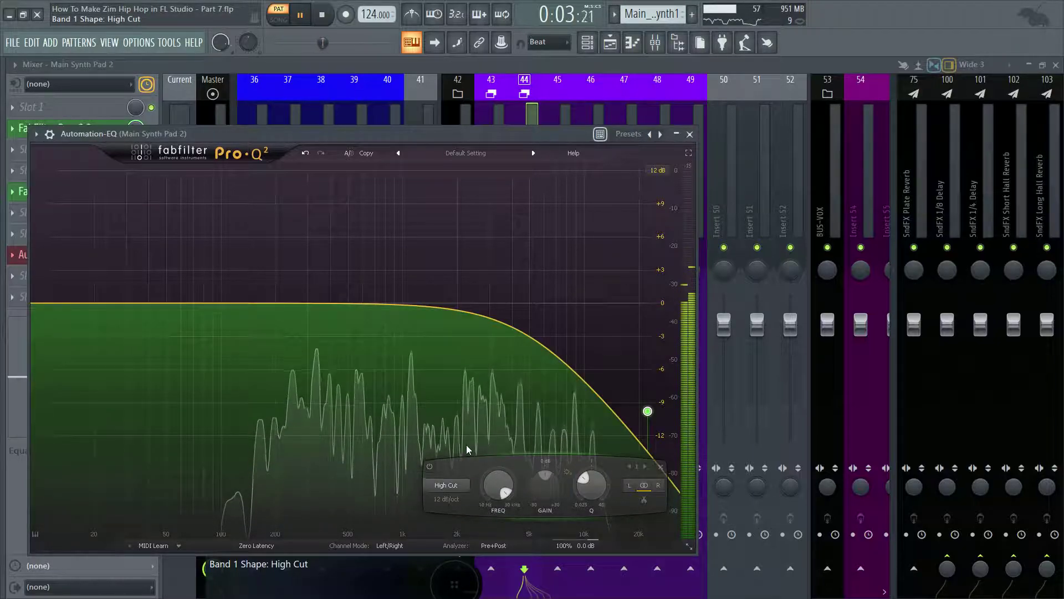
- Reset the high cut's Q to 1, set its frequency to 20 kHz and close Automation-EQ
ctrl+click(594, 484)
double_click(506, 483)
text(20K)
key(Return)
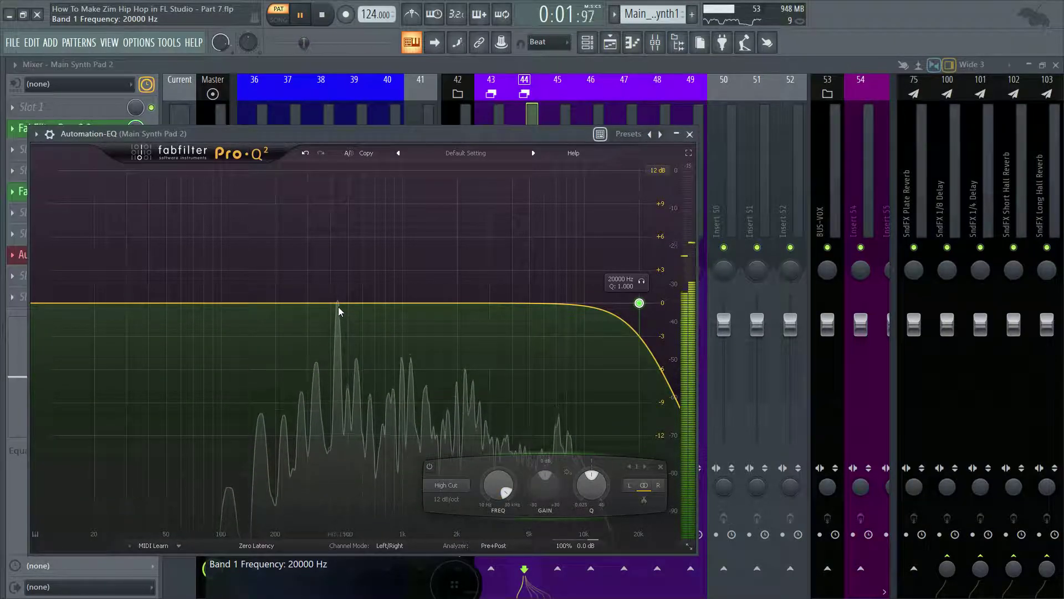
click(690, 134)
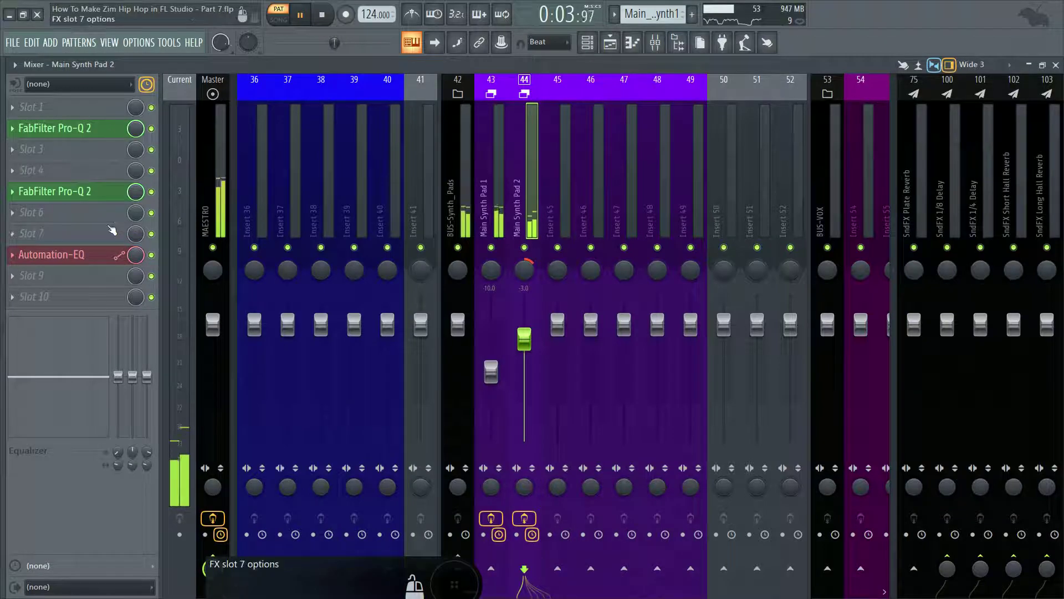
- Open the slot 5 equalizer, add a bell boost and sweep it to about 815 Hz at about +2.4 dB
click(77, 203)
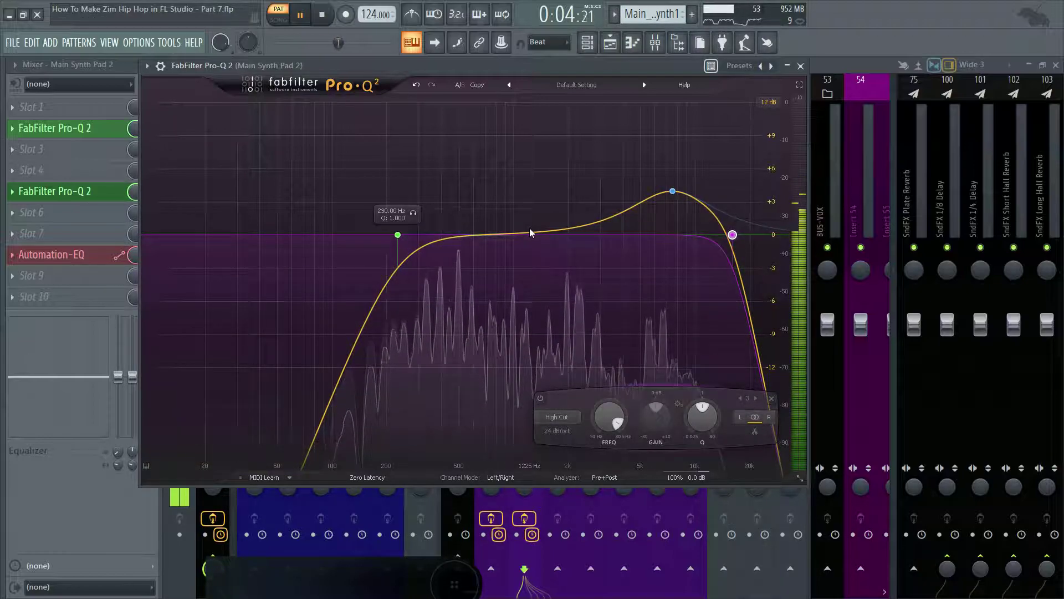
drag(532, 234, 538, 209)
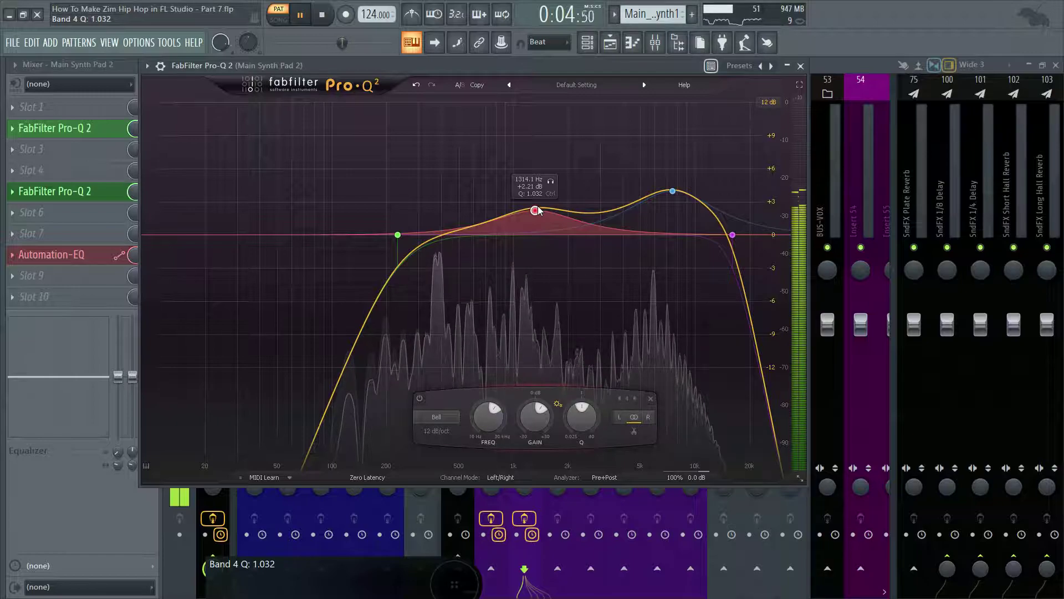
drag(538, 209, 501, 205)
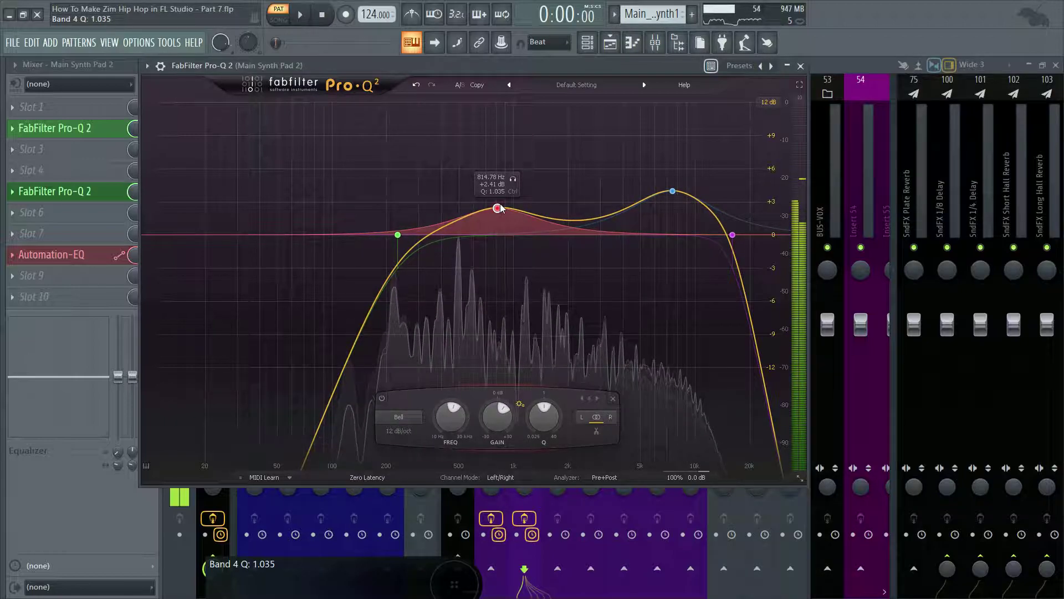
- Set the new bell's gain to +2 dB and Q to 0.85, audition it and close the slot 5 equalizer
double_click(464, 417)
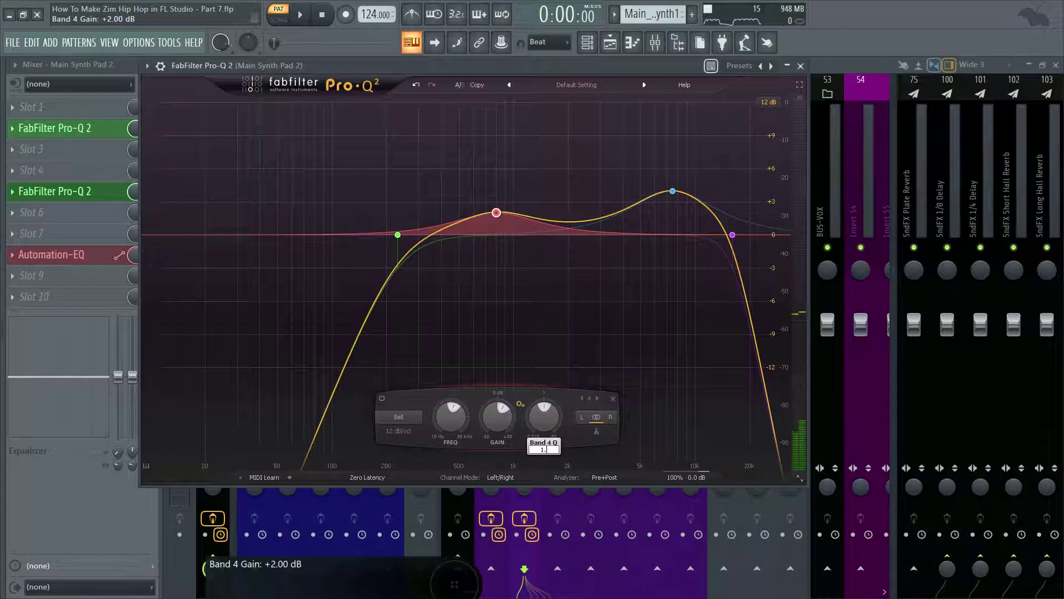
text(1.6)
key(Return)
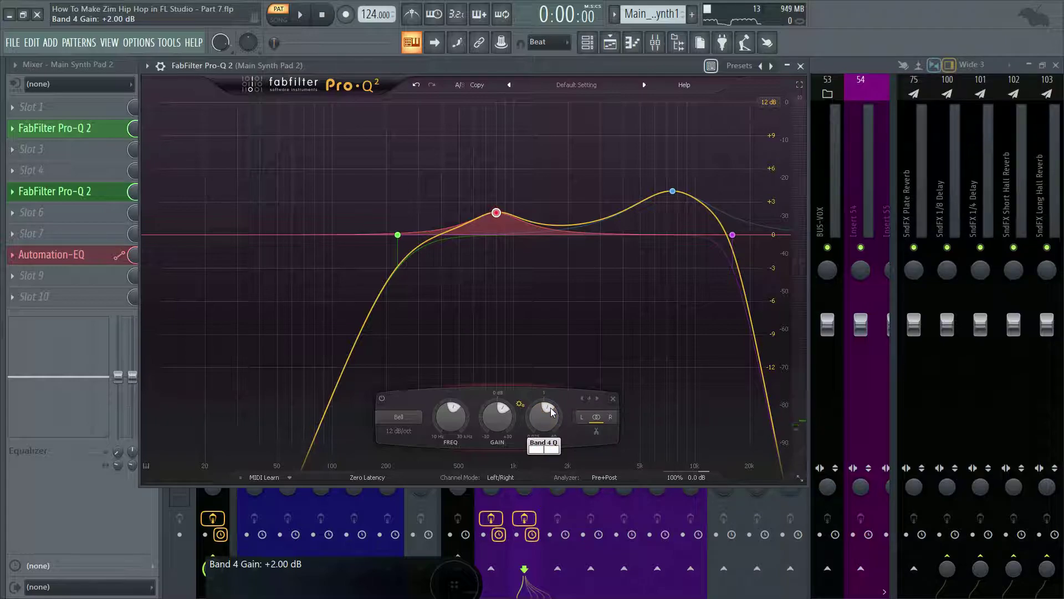
key(Return)
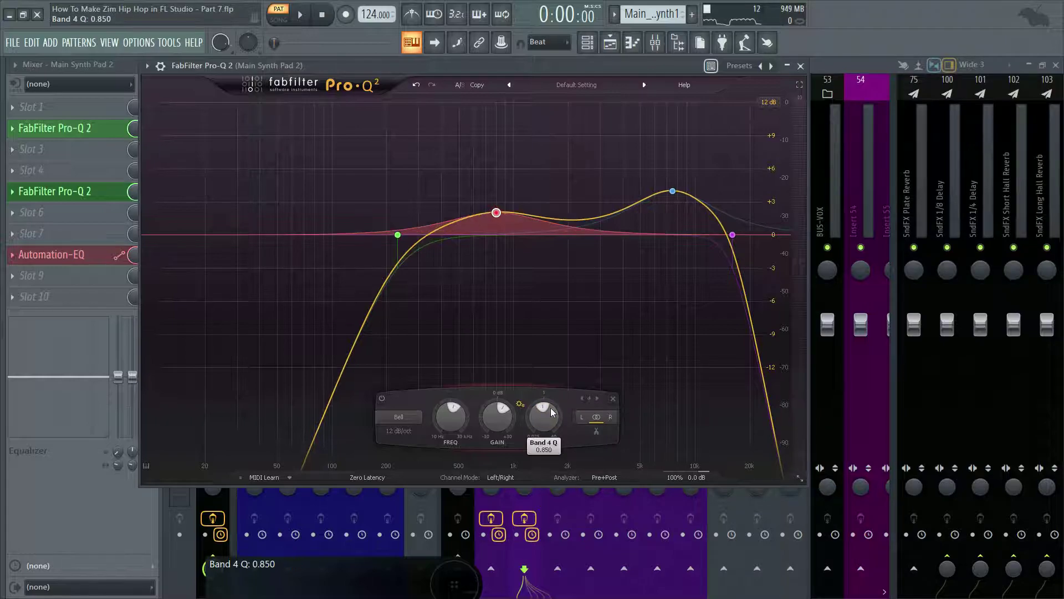
key(space)
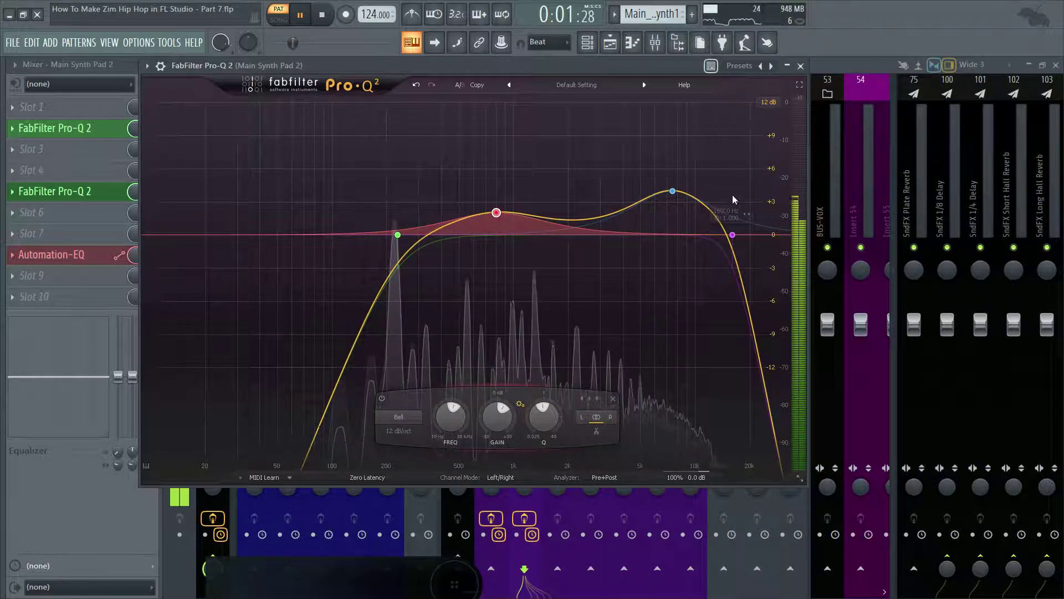
click(800, 66)
- In the slot 2 equalizer, pull down the spectrum peaks at about 557 Hz and 250 Hz by about 4 dB with narrow bell cuts
click(93, 133)
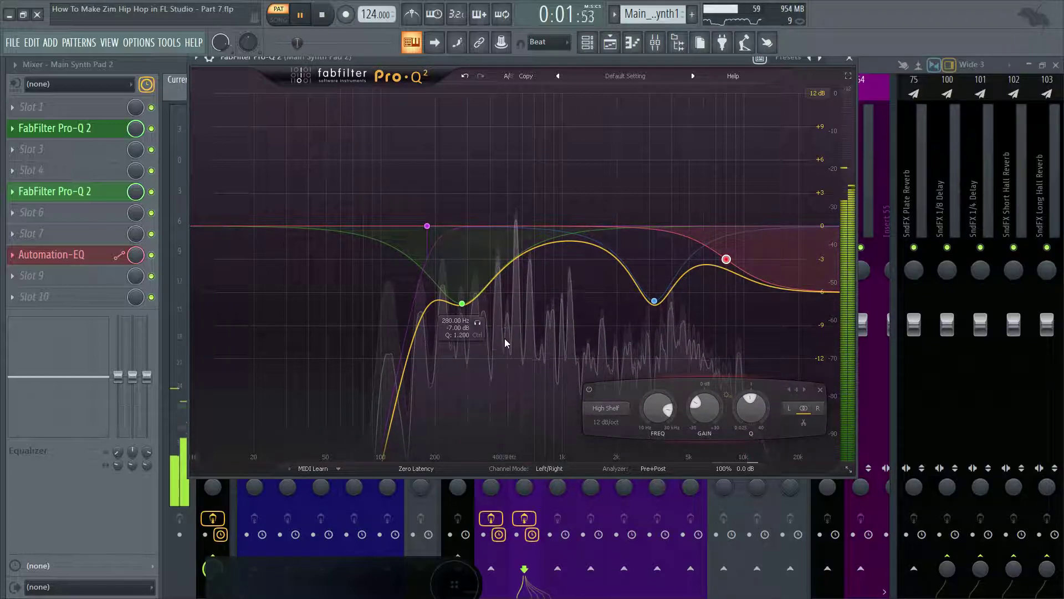
click(532, 367)
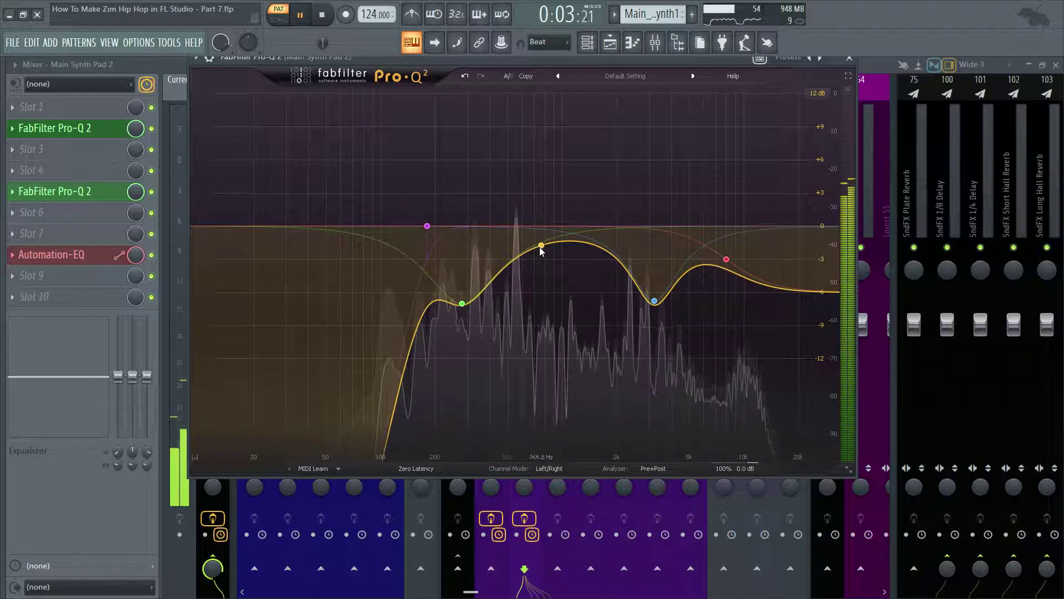
mouse_move(517, 238)
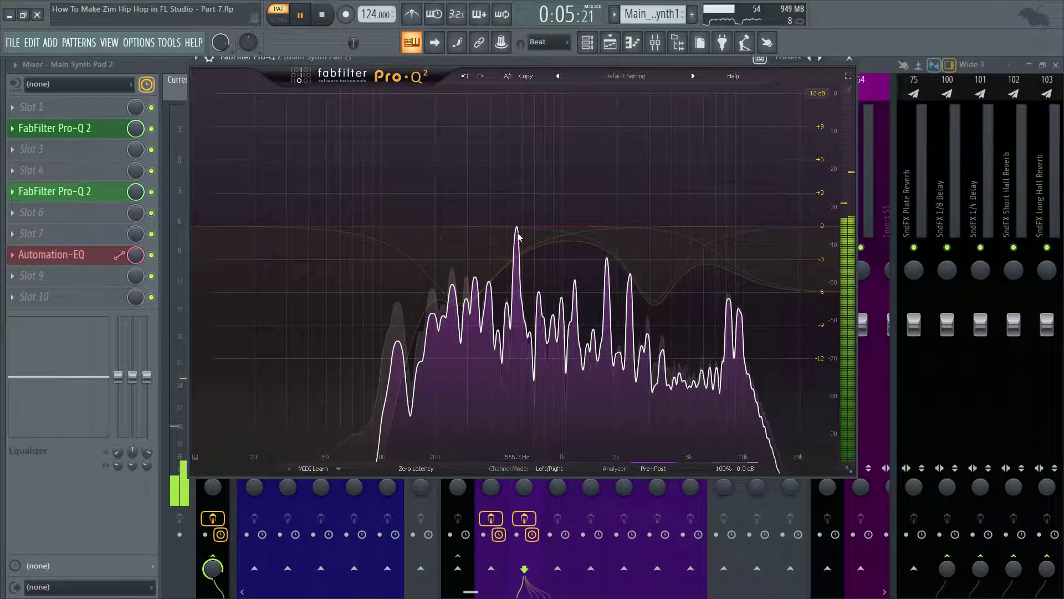
drag(516, 228, 517, 243)
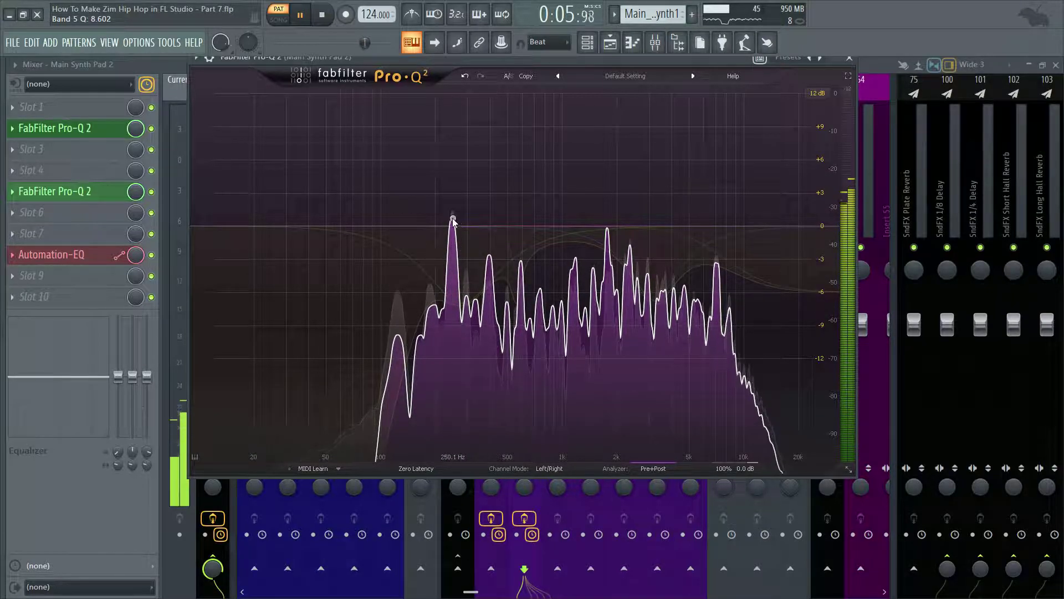
drag(453, 221, 452, 234)
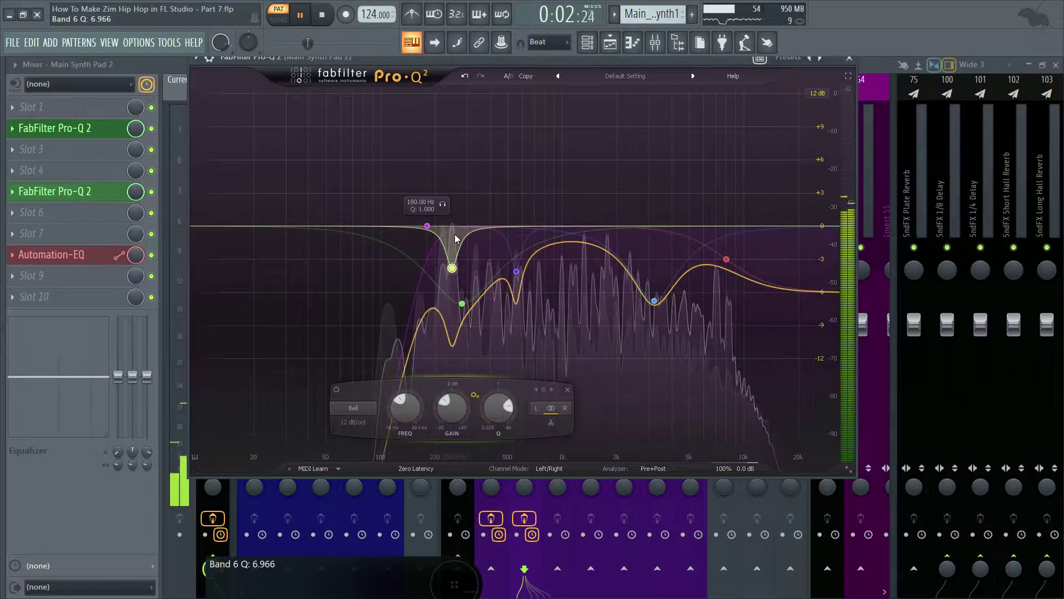
- Stop playback and set the gain of the narrow cut near 250 Hz to -4 dB
key(space)
double_click(451, 434)
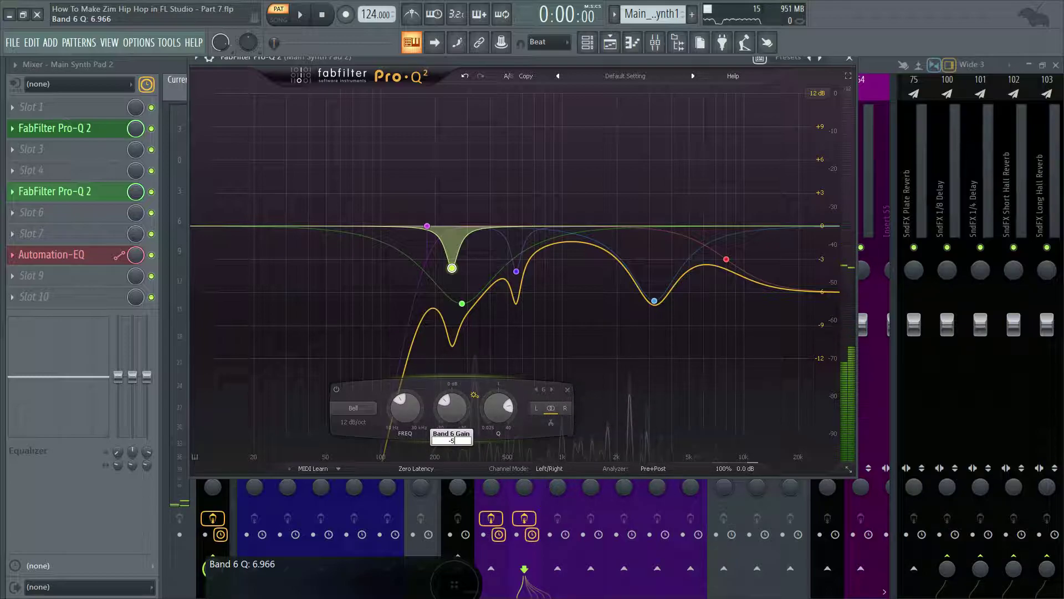
text(-5)
key(Return)
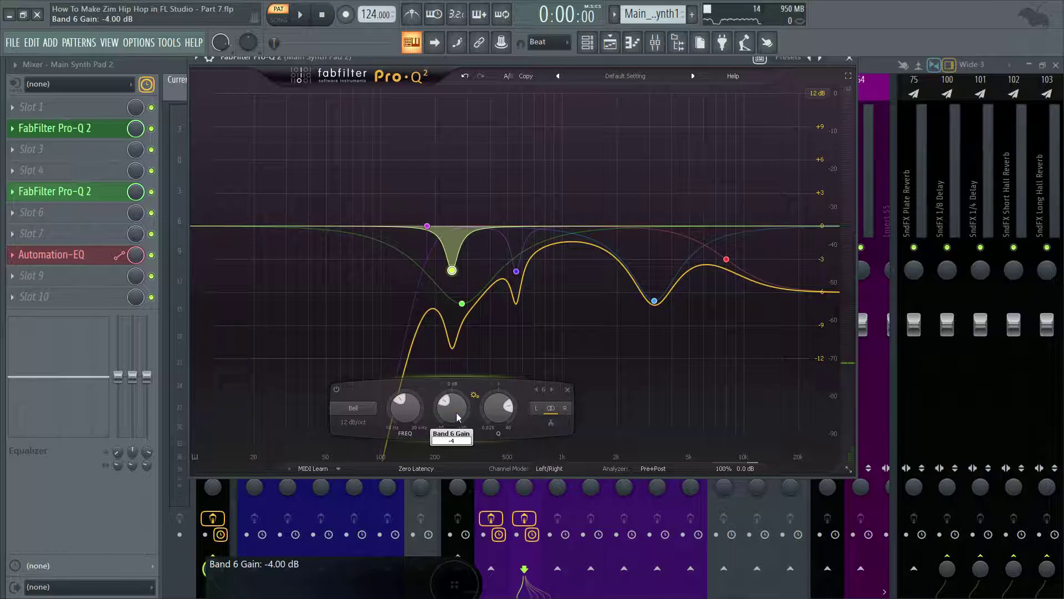
key(Return)
- Set the narrow bell cut near 557 Hz to a gain of -4 dB and a Q of 9
click(514, 271)
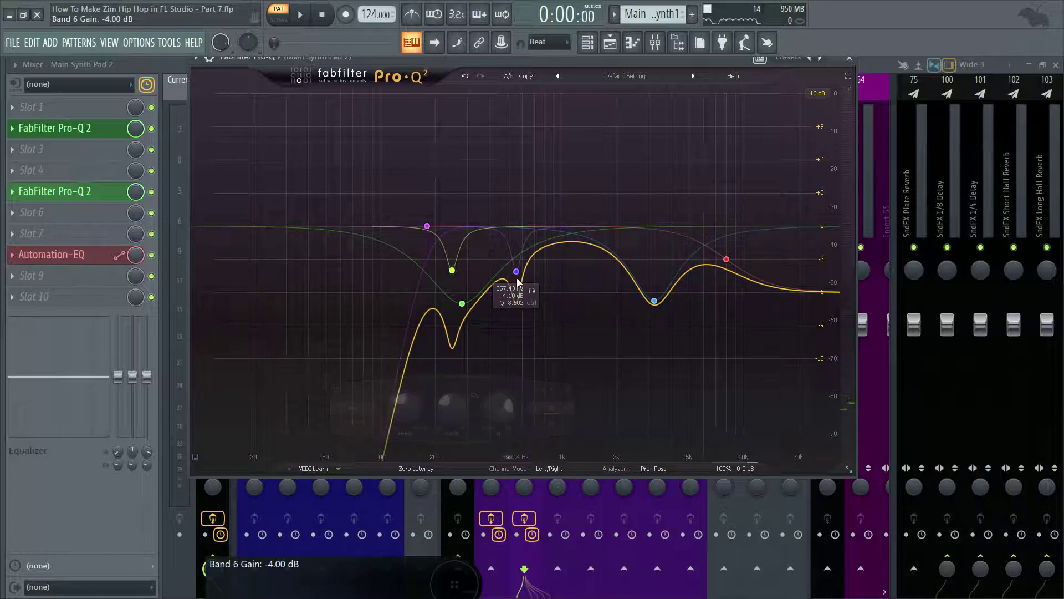
mouse_move(505, 409)
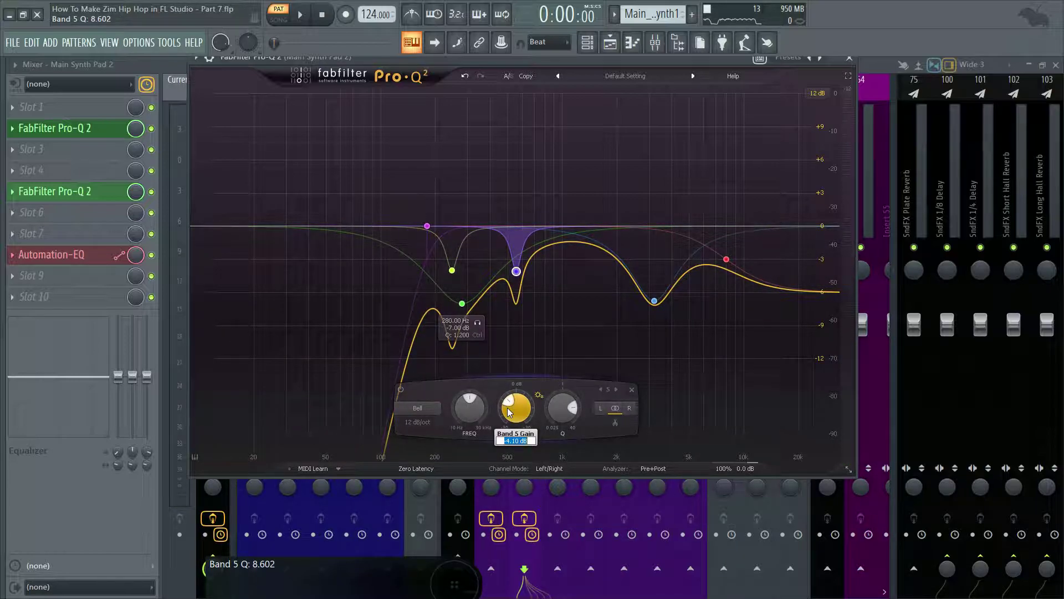
click(572, 409)
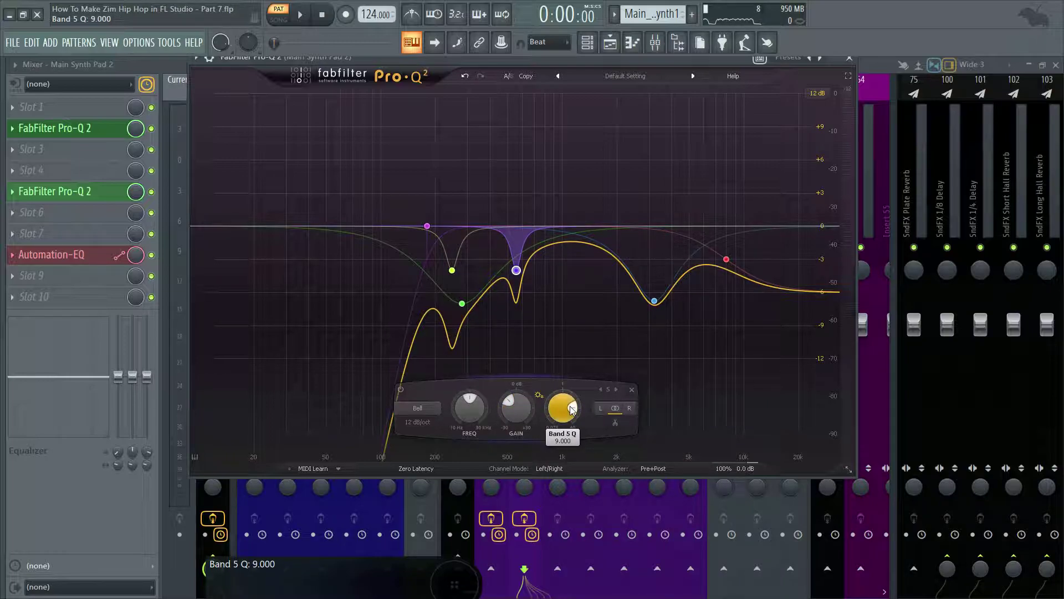
- Set the Q of the narrow bell cut near 250 Hz to 6
click(451, 270)
mouse_move(502, 417)
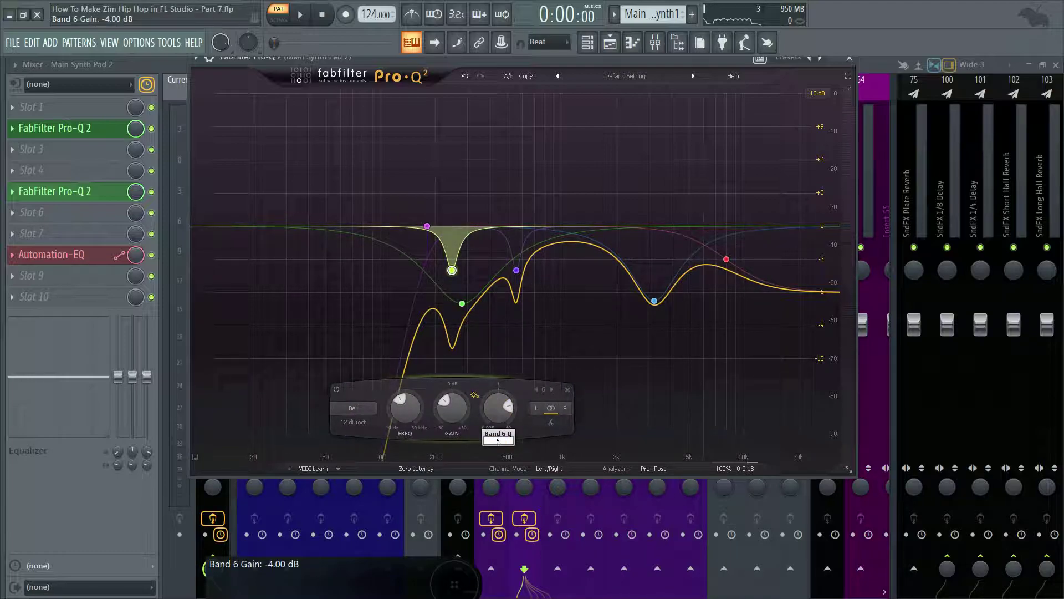
text(6)
key(Return)
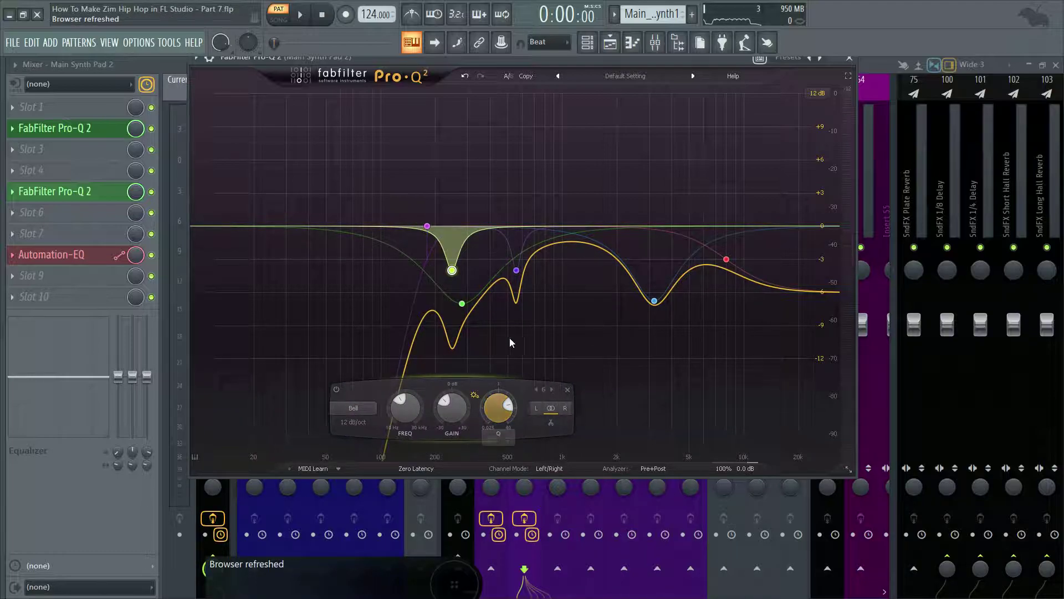
- During playback, save the project and pull down the spectrum peak near 398 Hz by about 2 dB with a narrow bell cut
key(space)
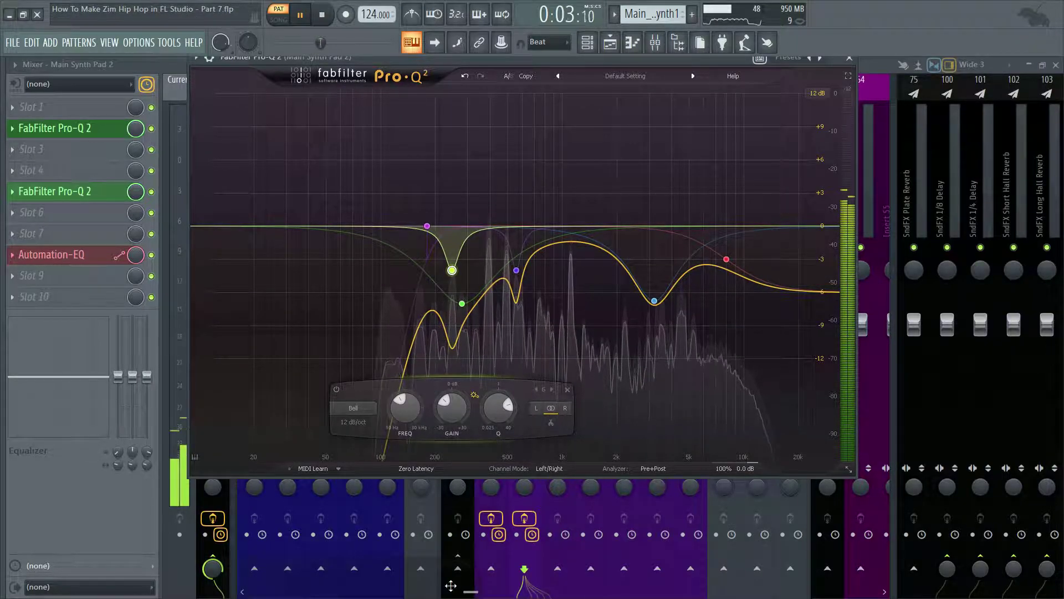
key(ctrl+s)
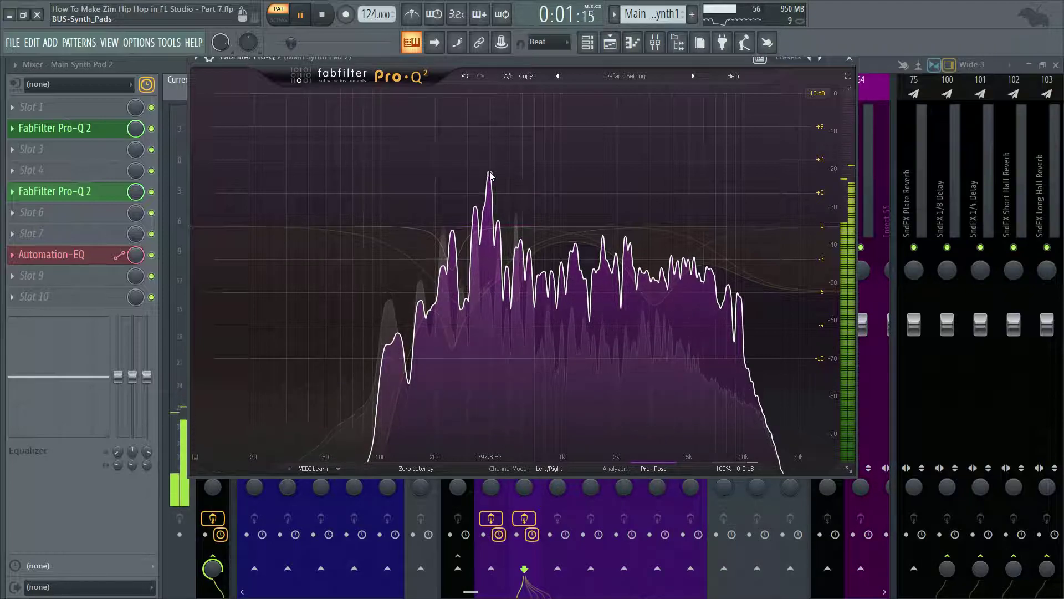
key(ctrl+s)
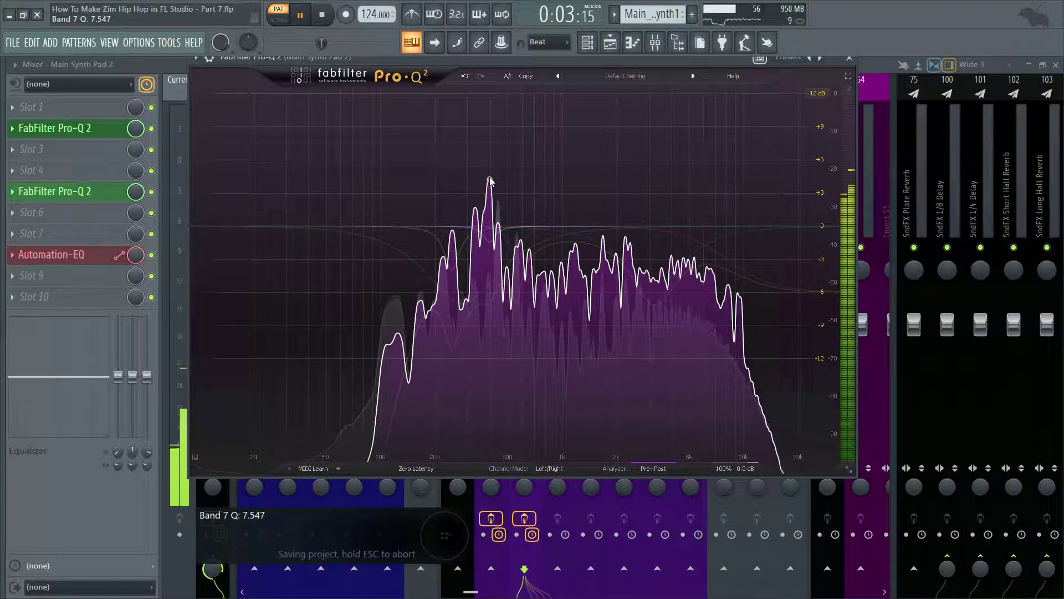
key(space)
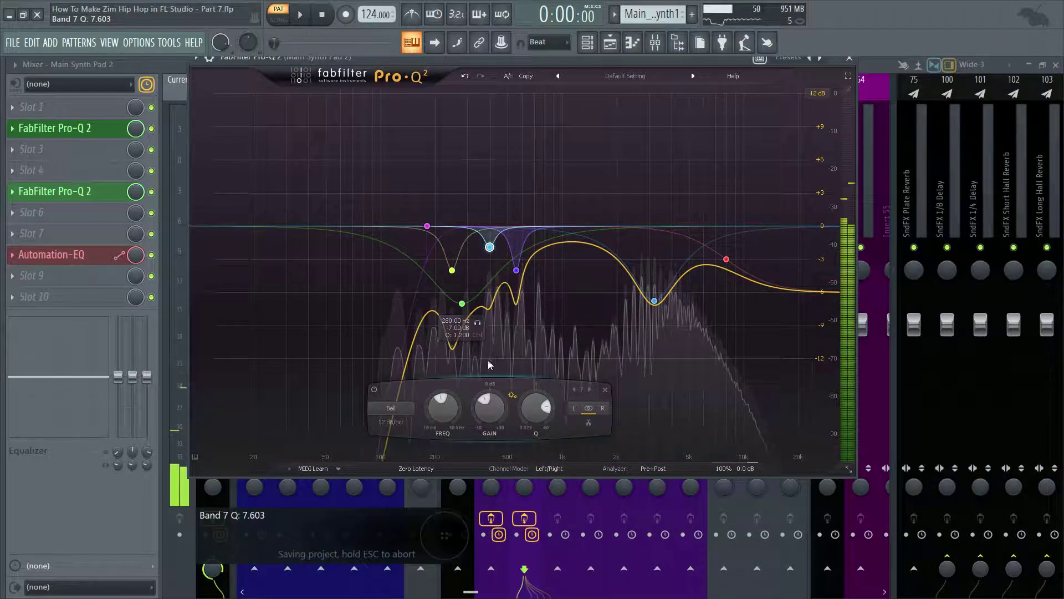
- Give the new cut near 398 Hz a 24 dB/oct slope, a Q of 4 and a gain of -2 dB while auditioning
click(390, 422)
click(405, 449)
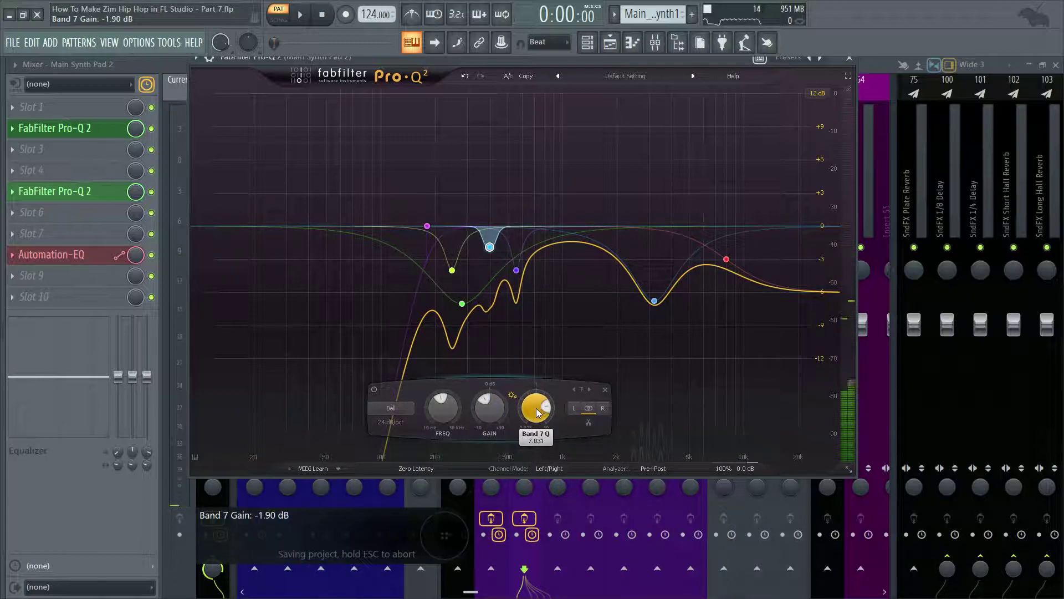
key(space)
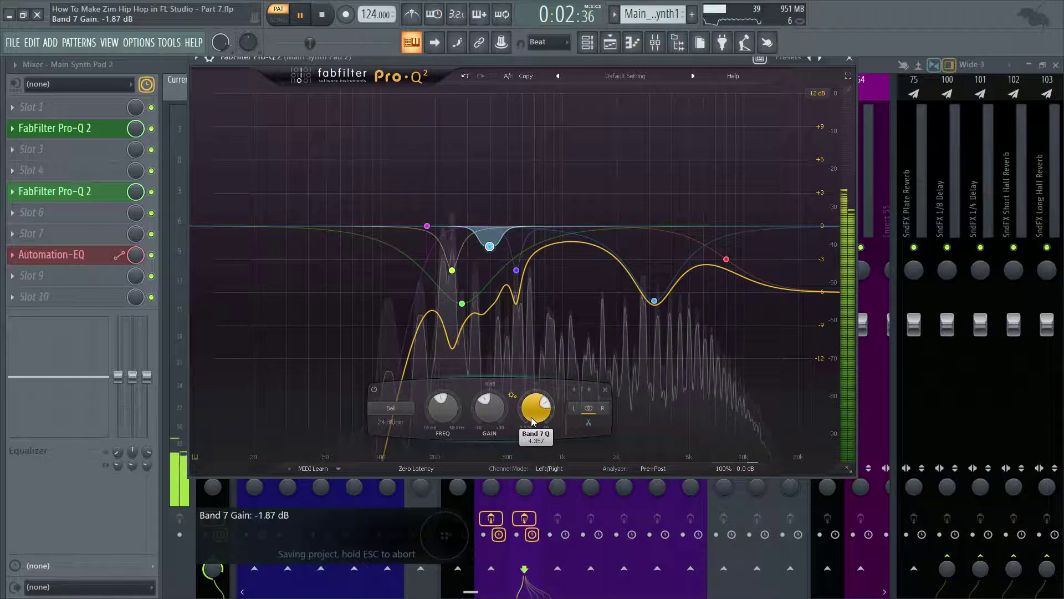
drag(531, 418, 531, 420)
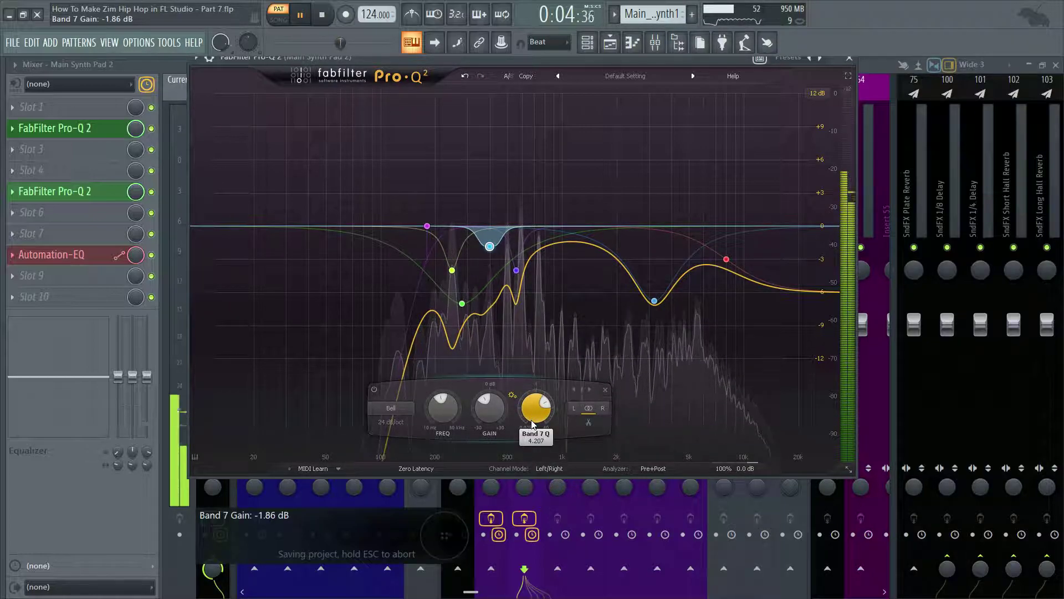
double_click(531, 424)
text(4)
key(Return)
double_click(489, 421)
text(-2)
key(Return)
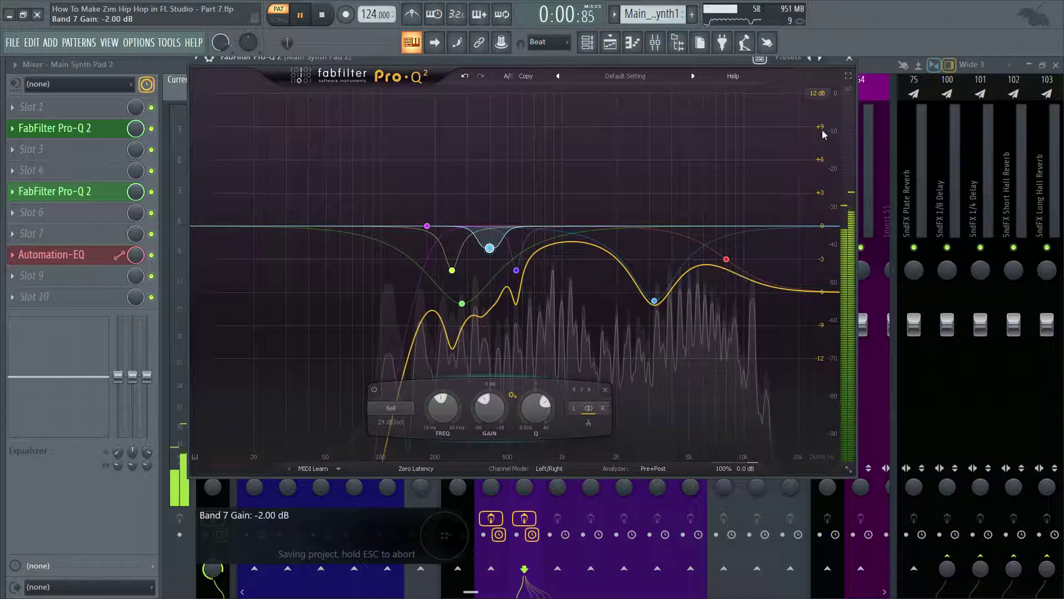
- Close the equalizer, lower the Main Synth Pad 2 fader to -3.0 dB and stop playback
click(849, 57)
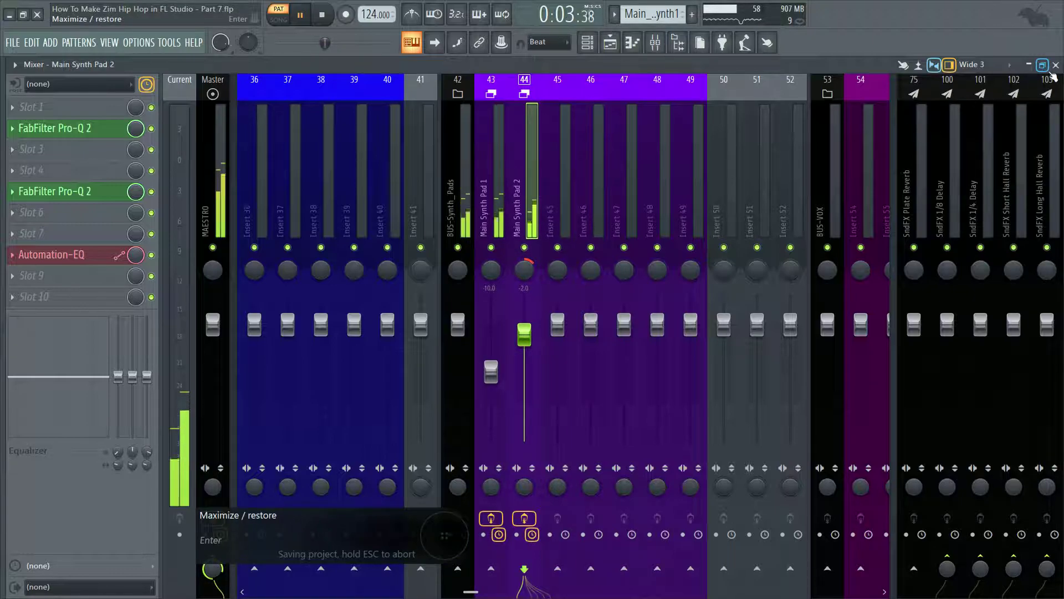
drag(532, 344, 532, 347)
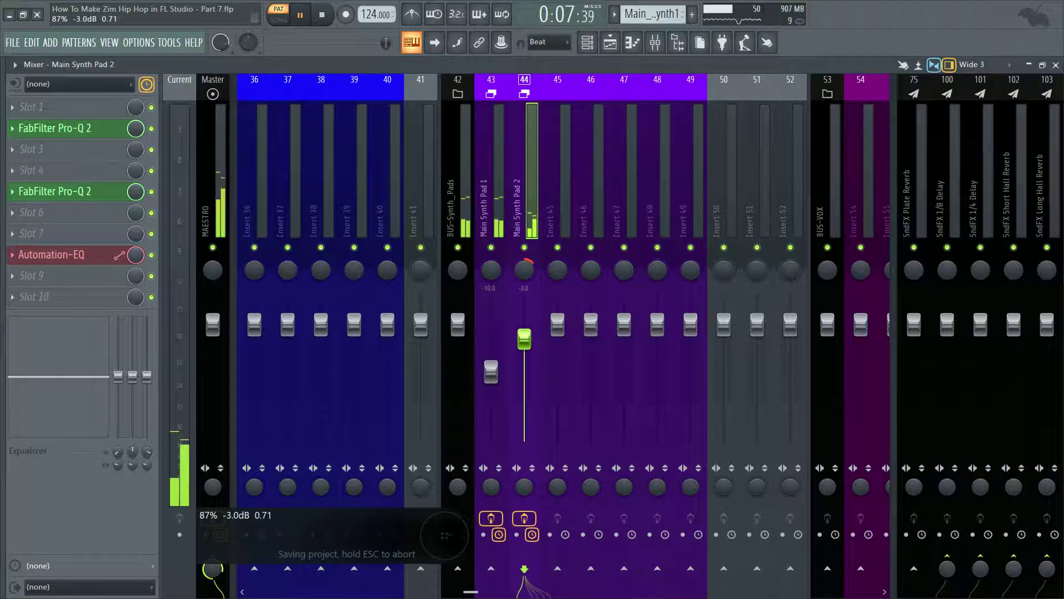
key(space)
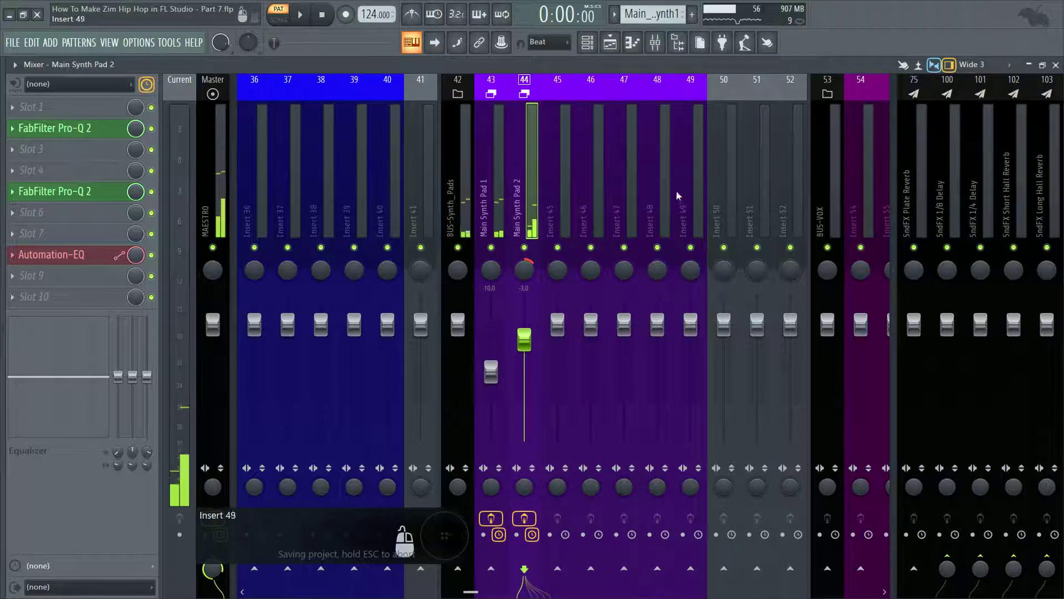
- Create an automation clip for the Band 1 high-cut frequency of the Automation-EQ on Main Synth Pad 2
click(100, 254)
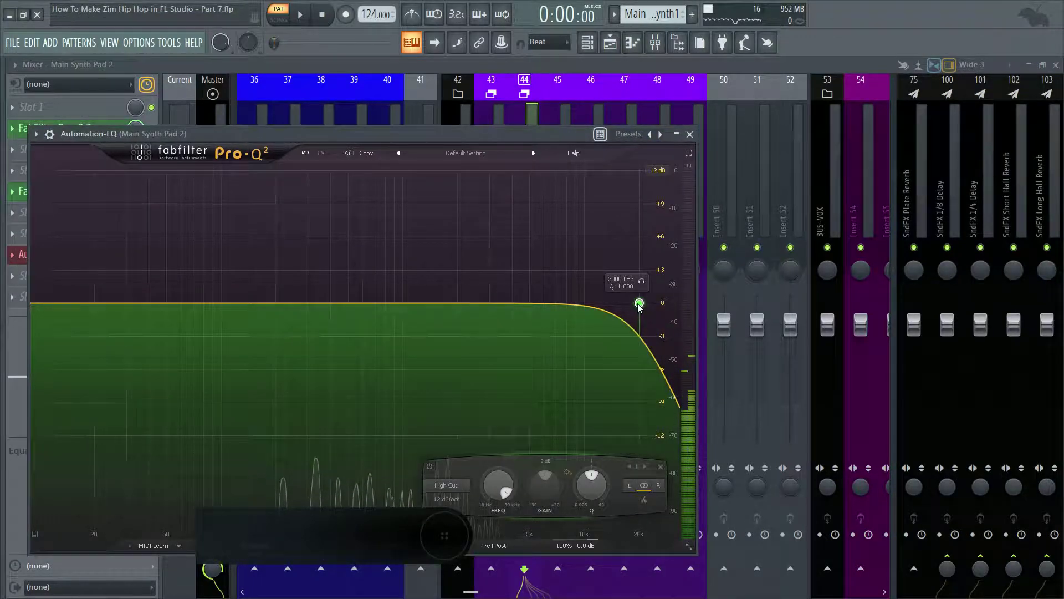
click(503, 490)
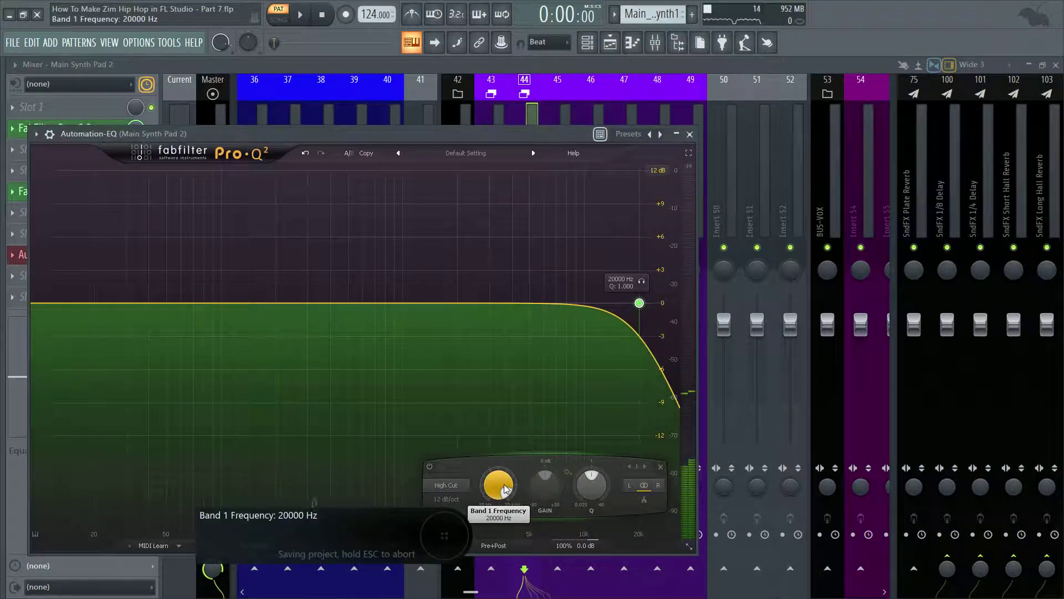
click(169, 43)
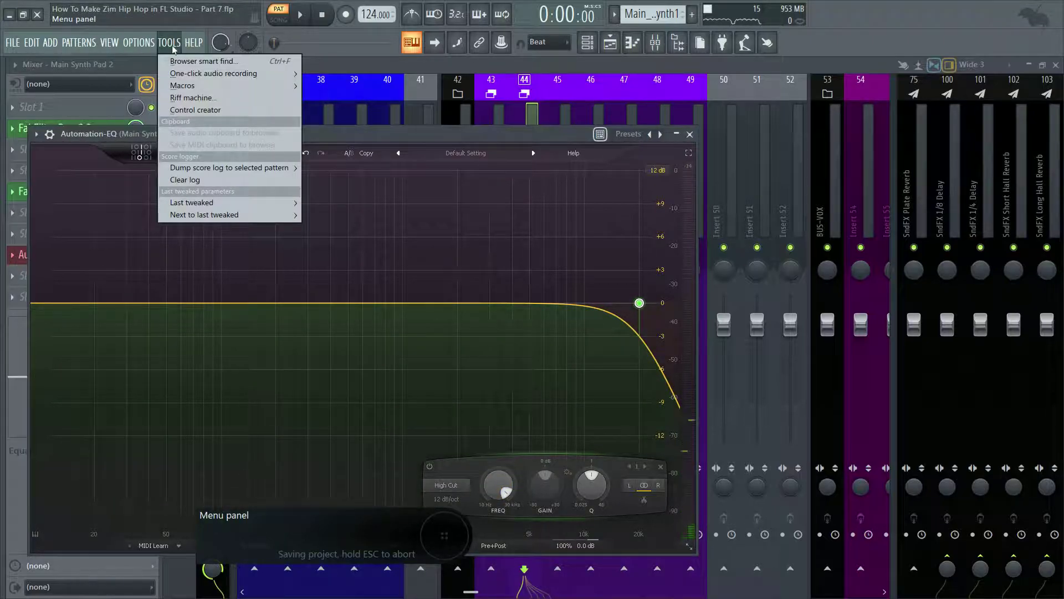
mouse_move(207, 77)
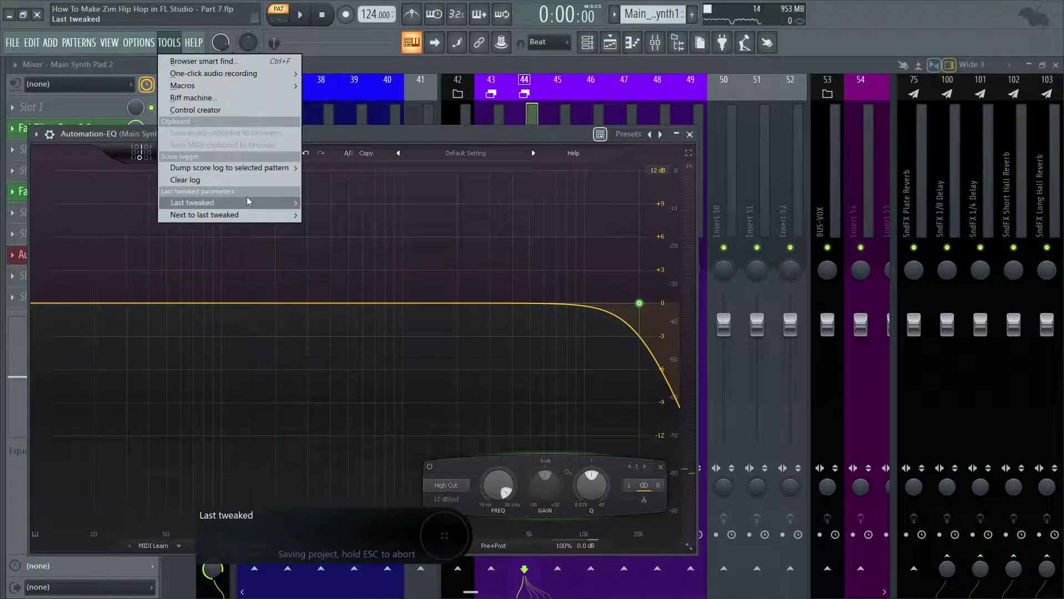
mouse_move(249, 203)
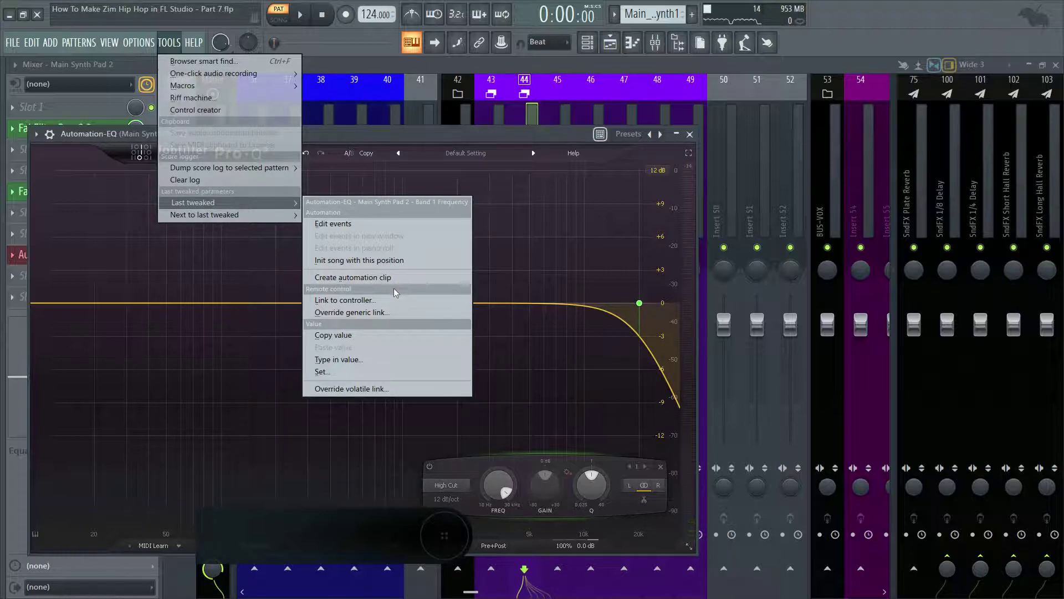
click(364, 280)
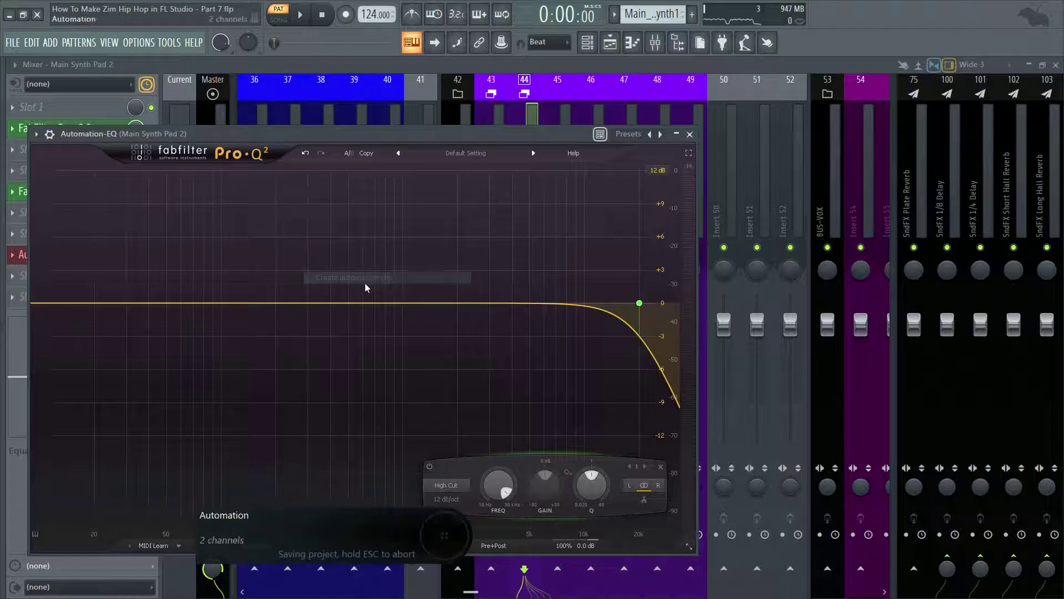
- Insert a playlist track above Main_Melody_1 and move the Automation-EQ Main Synth Pad 2 clip onto it, below the pad 1 automation
click(610, 51)
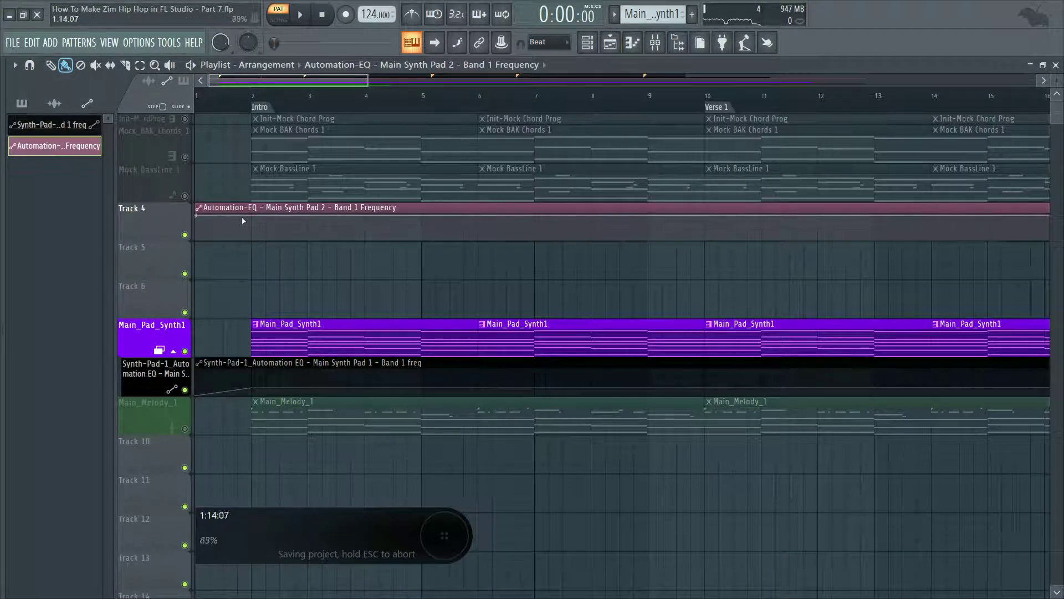
drag(235, 207, 208, 443)
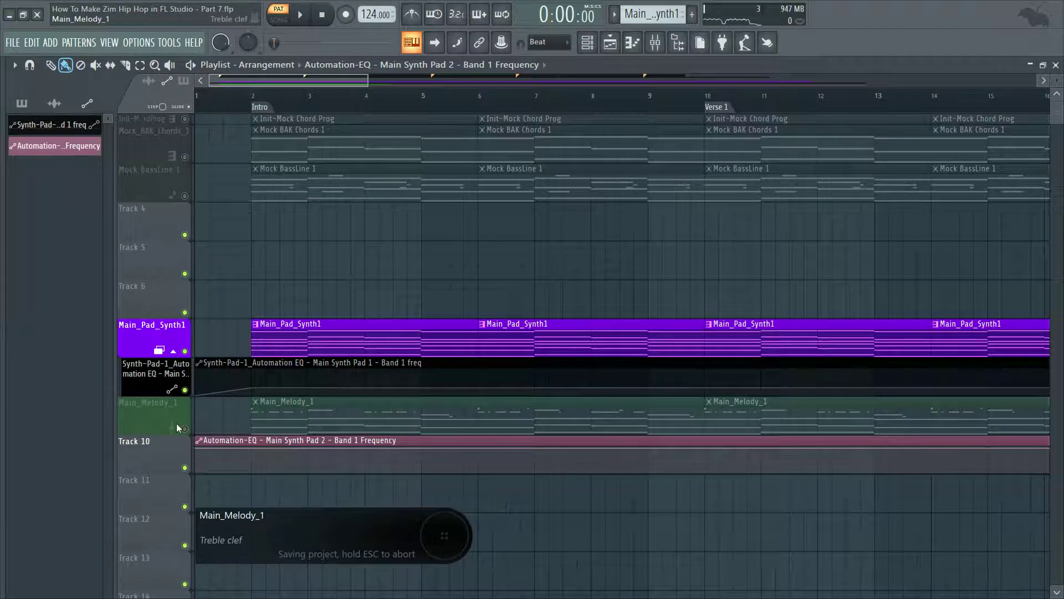
right_click(139, 423)
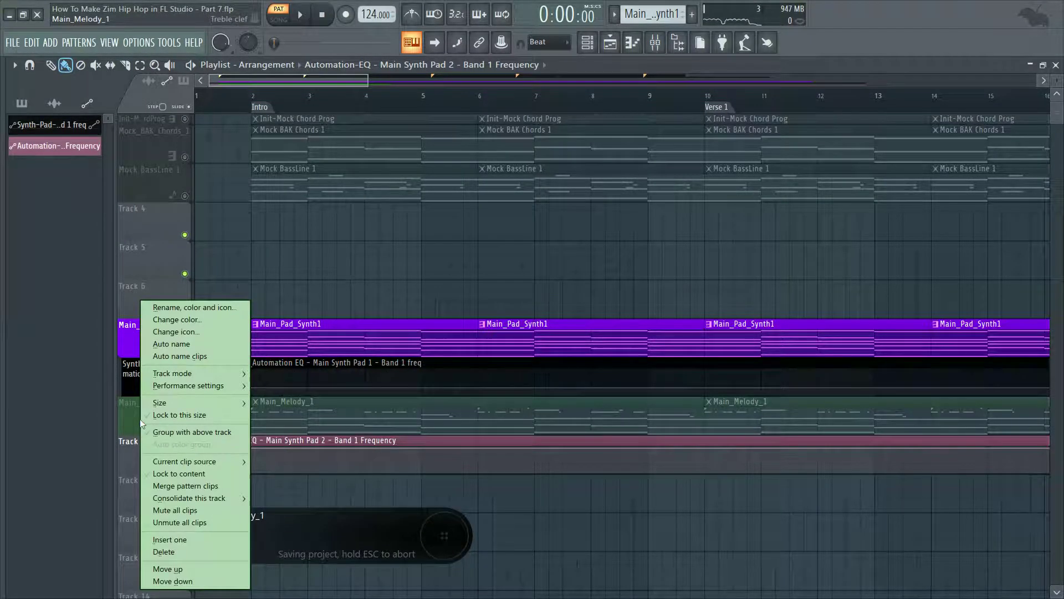
click(171, 540)
drag(243, 479, 214, 410)
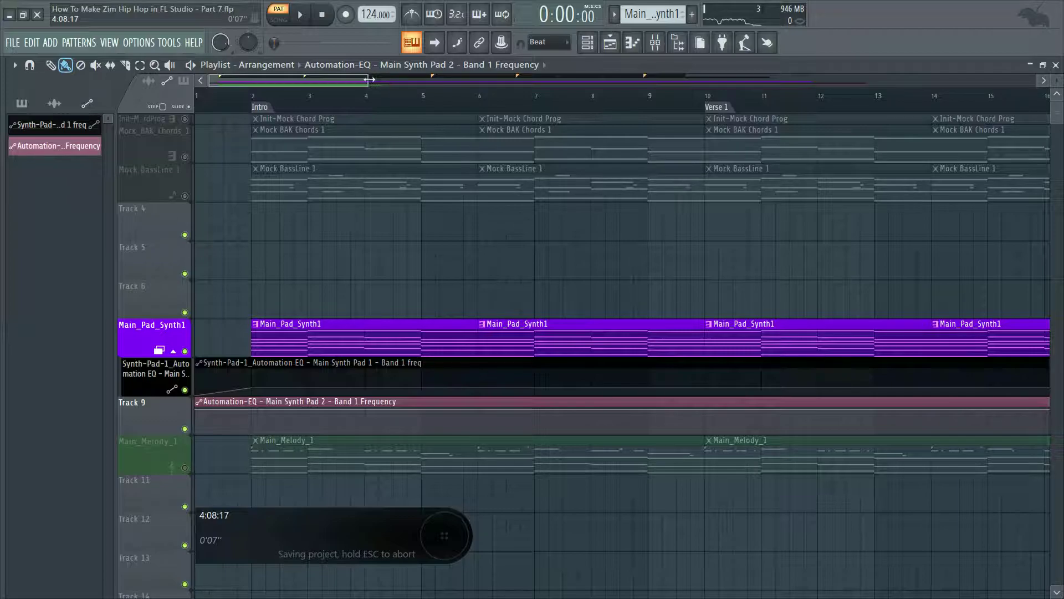
drag(369, 79, 665, 80)
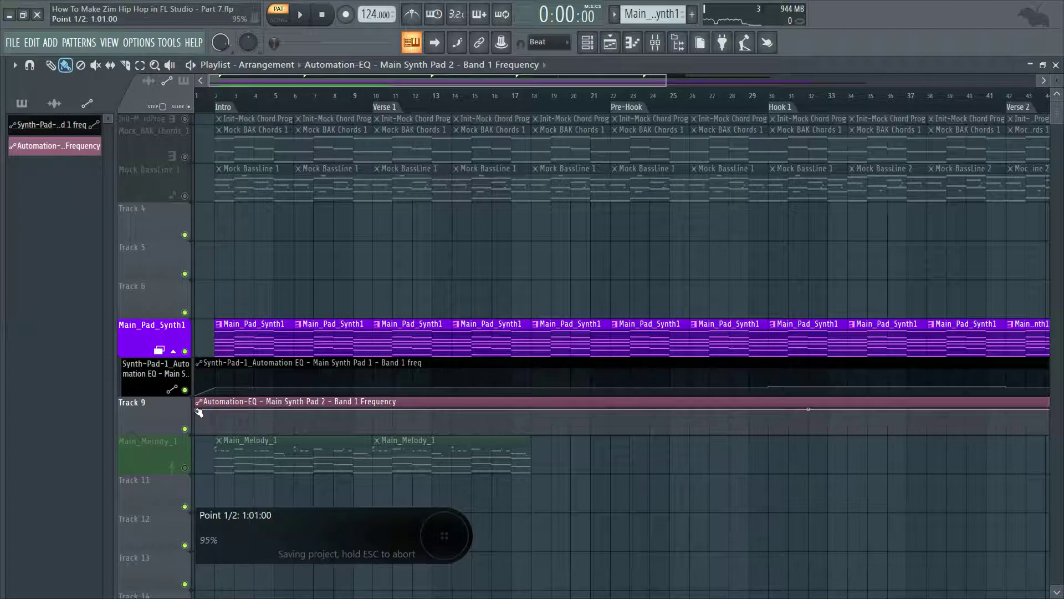
right_click(217, 410)
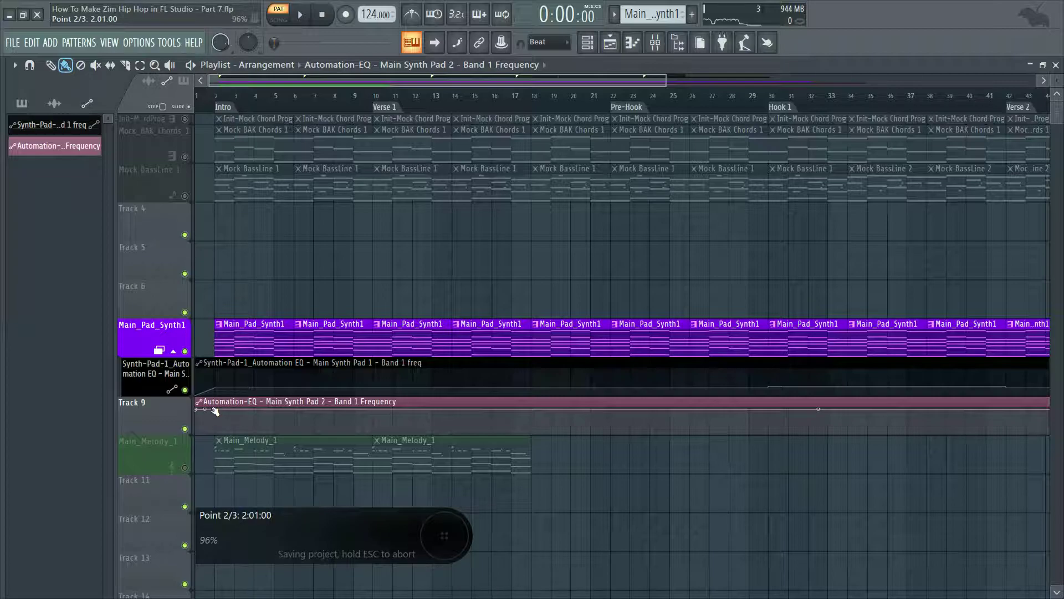
right_click(214, 410)
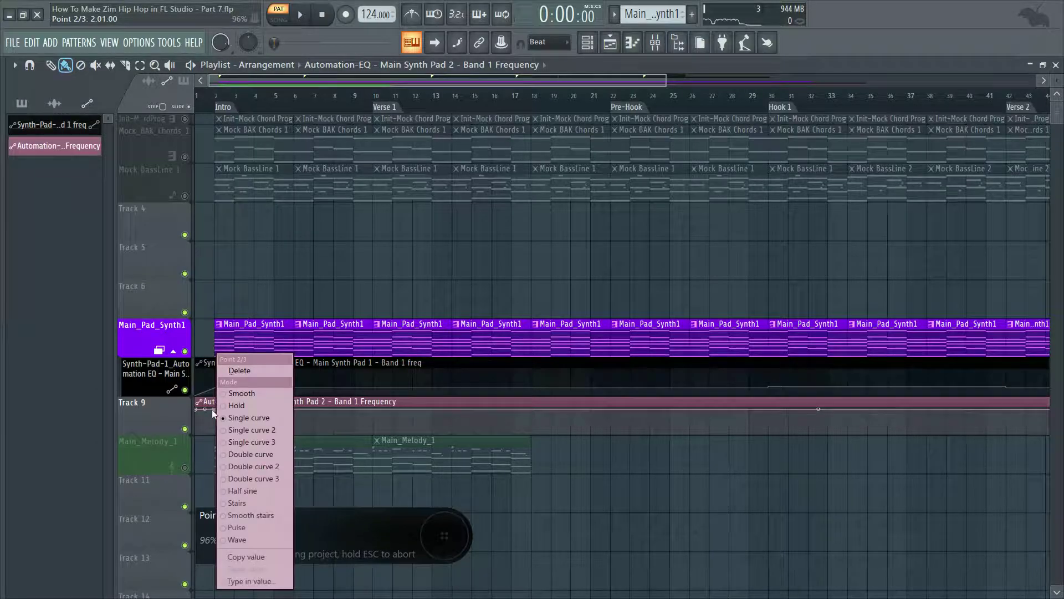
click(247, 373)
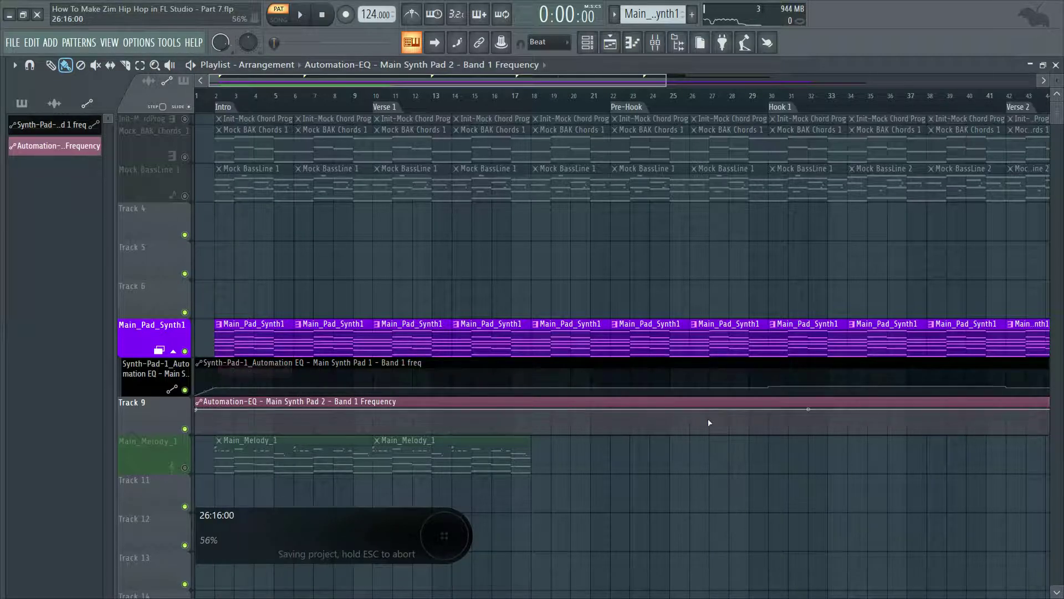
- Add a Hold-mode automation point at bar 30, the start of Hook 1, and lower the clip's first point to darken the preceding sections
right_click(771, 410)
right_click(769, 409)
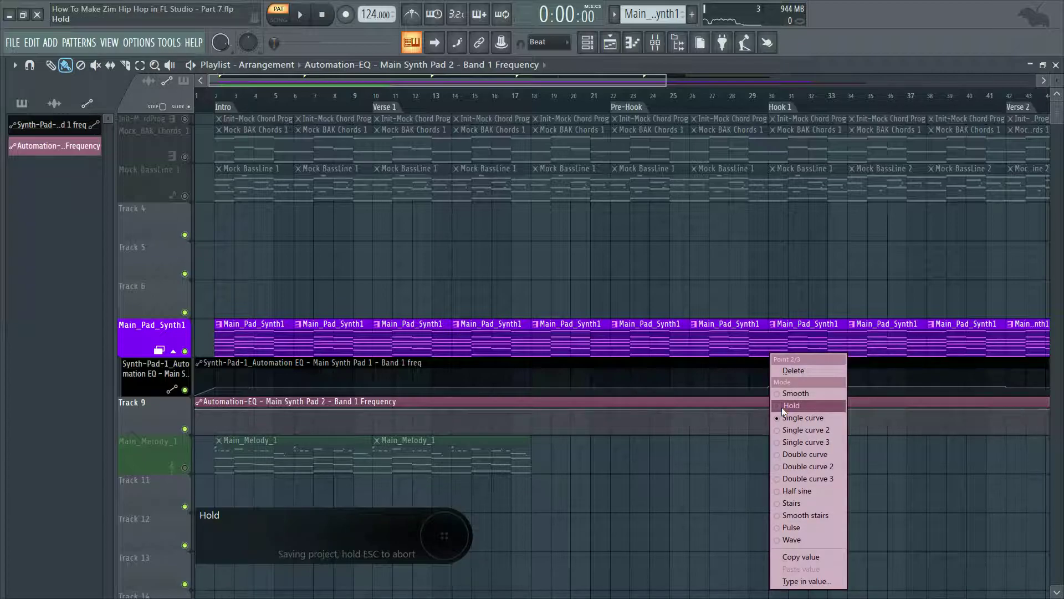
click(781, 406)
drag(201, 410, 194, 426)
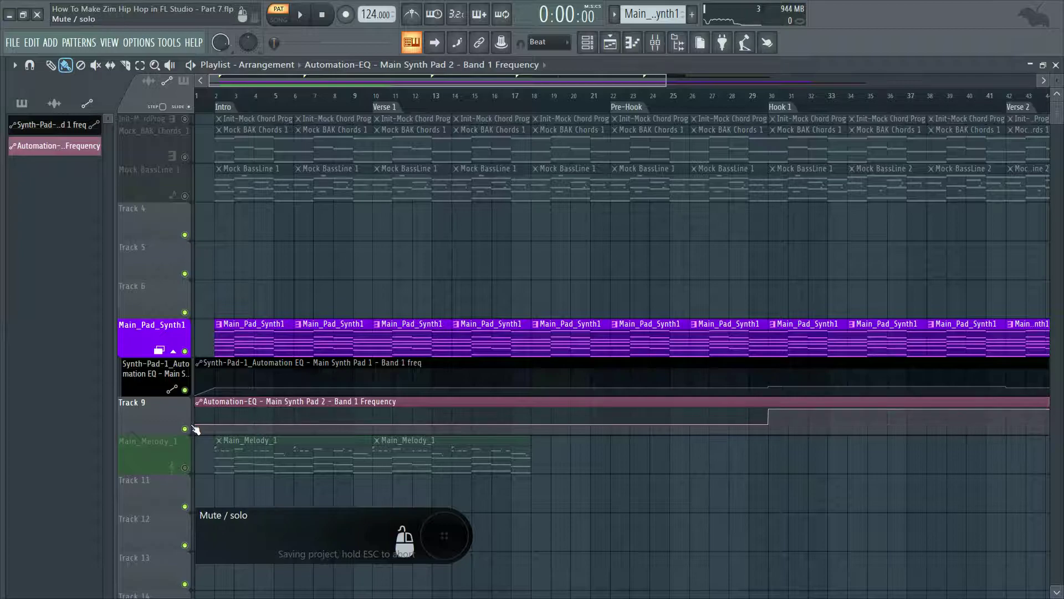
- Play the song from the Intro and open the Automation-EQ on Main Synth Pad 2 to check the automated cutoff
right_click(206, 106)
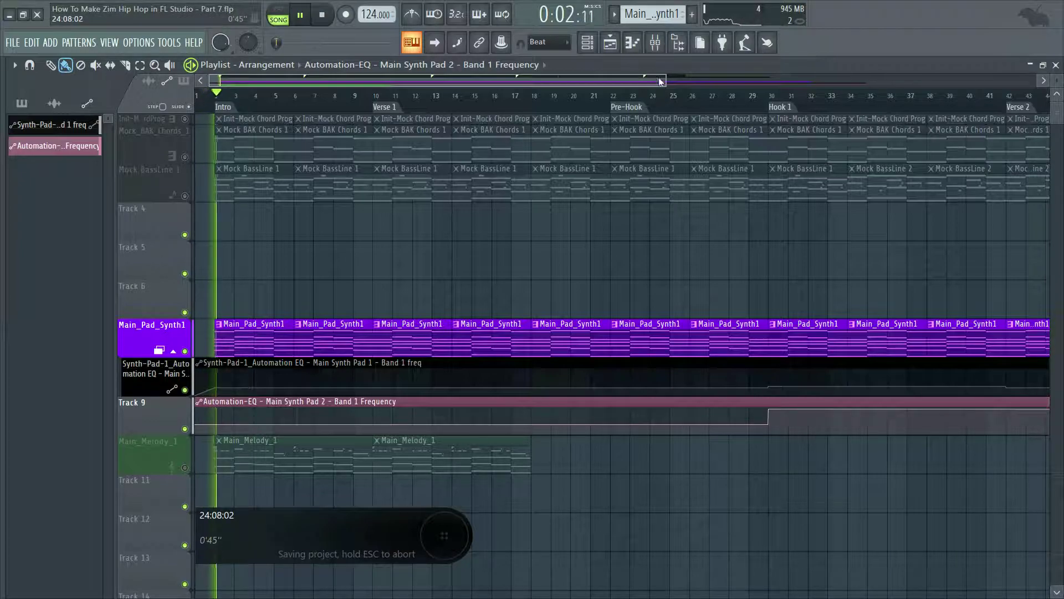
key(F9)
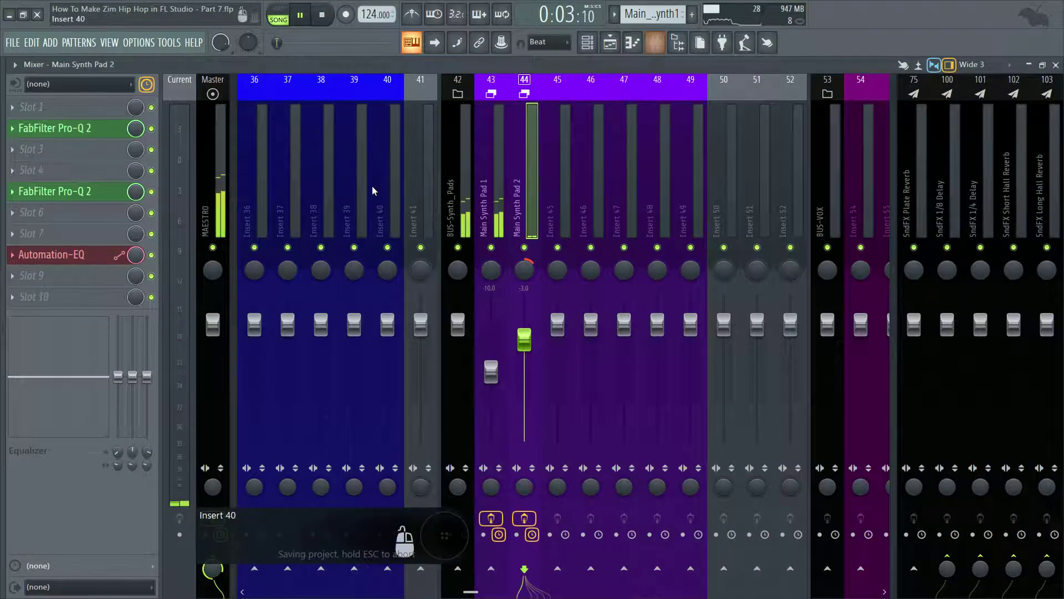
click(91, 262)
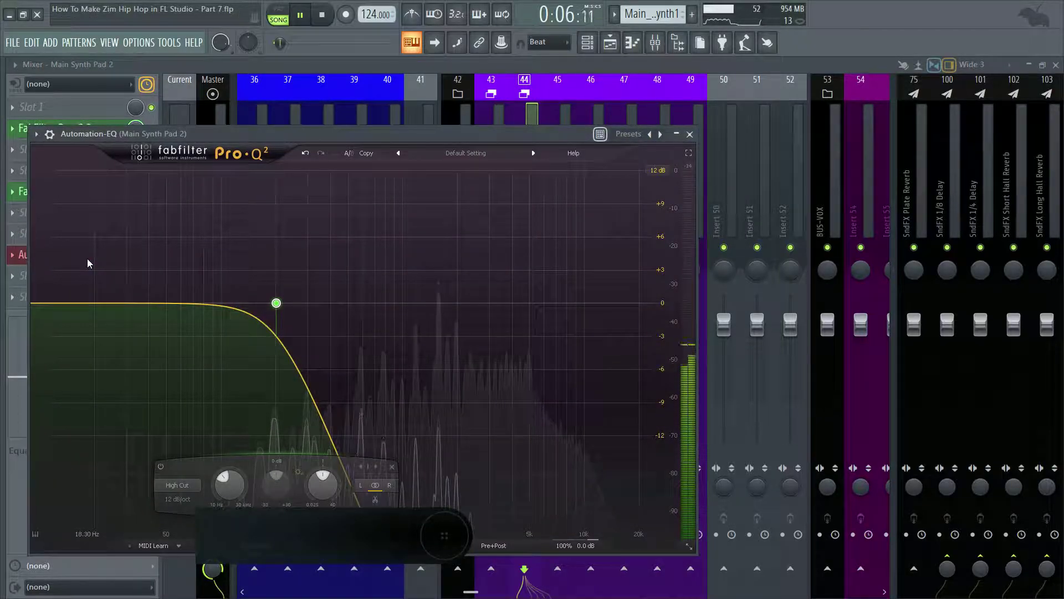
- Close the Automation-EQ and check the channel name and colour settings of the Synth-Pad-1 automation clip in the playlist
click(689, 134)
click(587, 43)
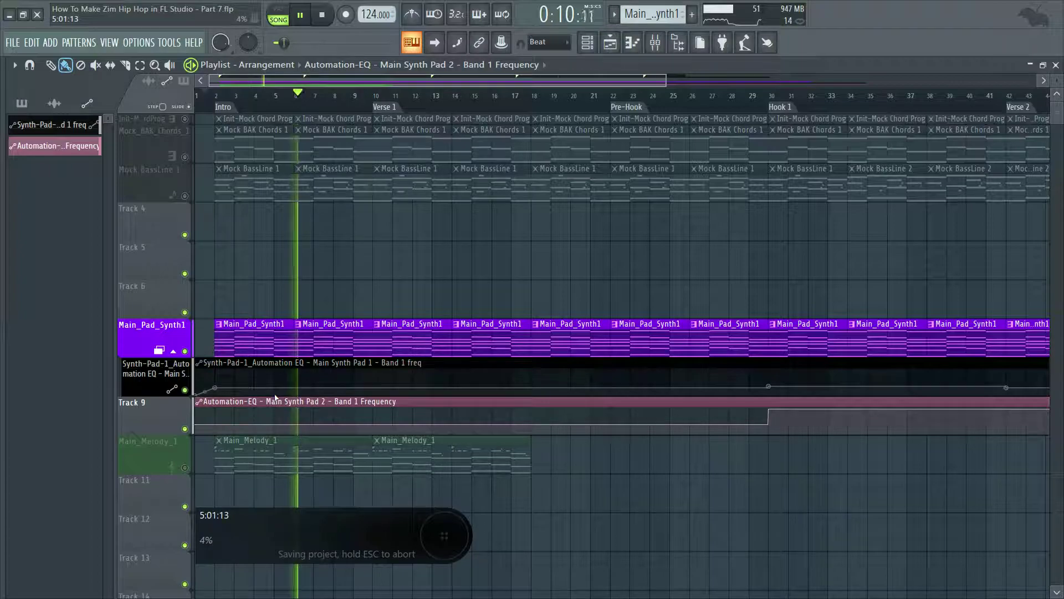
double_click(357, 368)
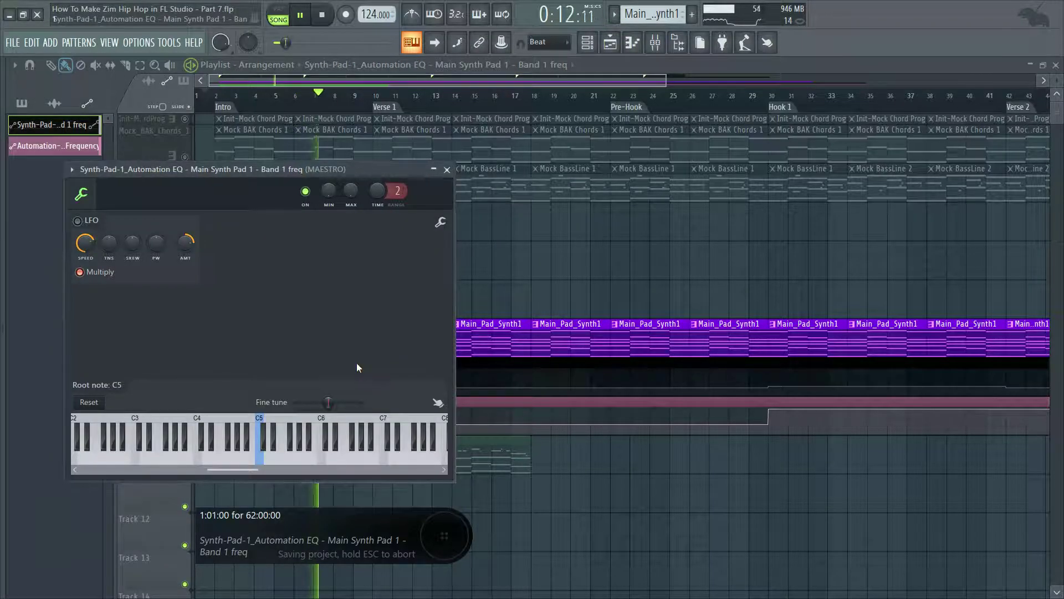
key(F2)
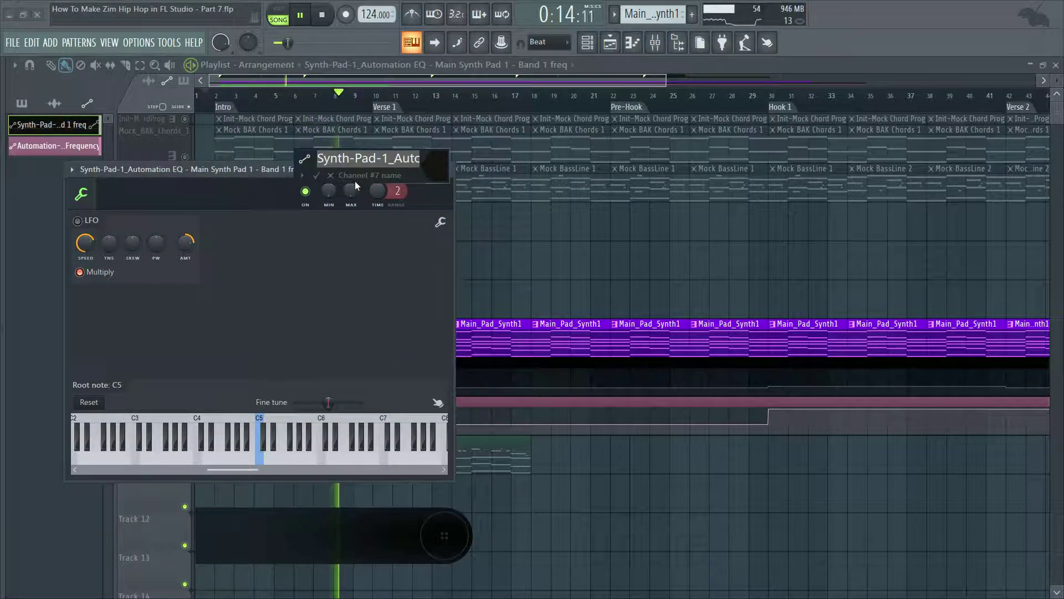
click(320, 180)
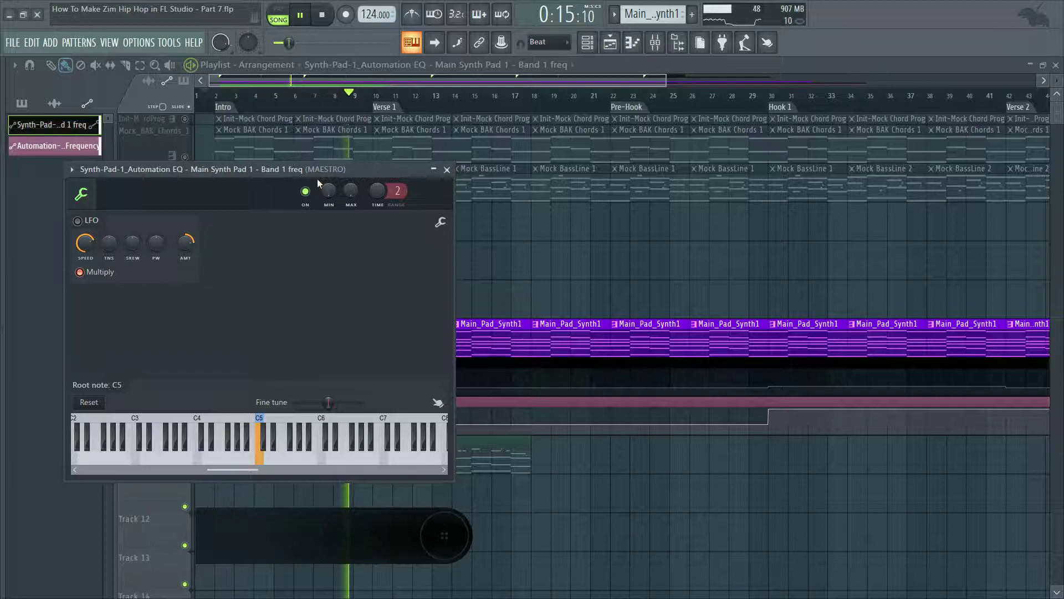
click(446, 171)
- Recolour the Automation-EQ Main Synth Pad 2 clip black to match the pad 1 automation clip, and save the project
double_click(307, 403)
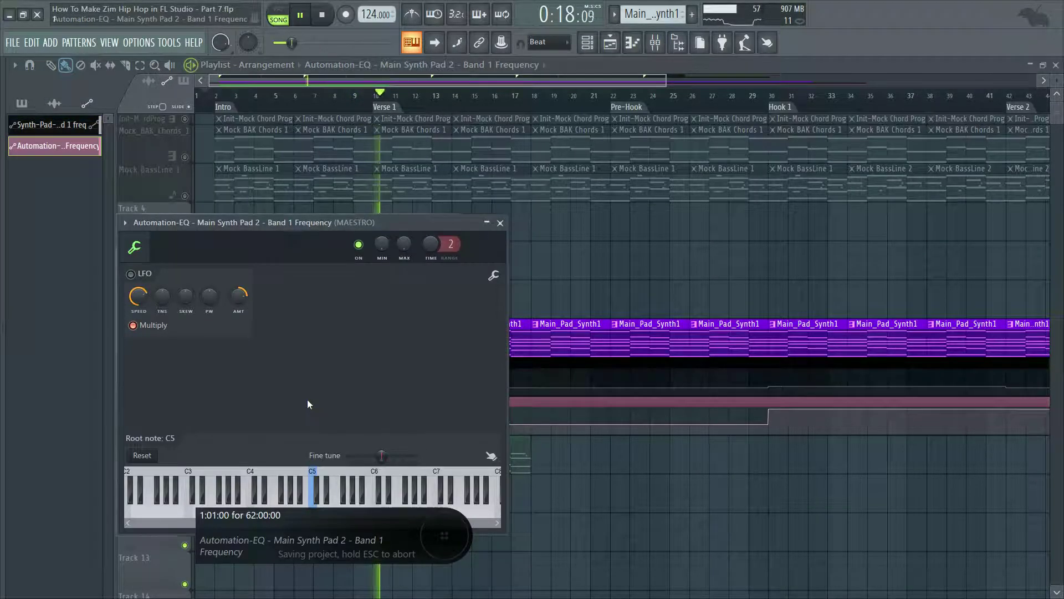
key(F2)
click(417, 363)
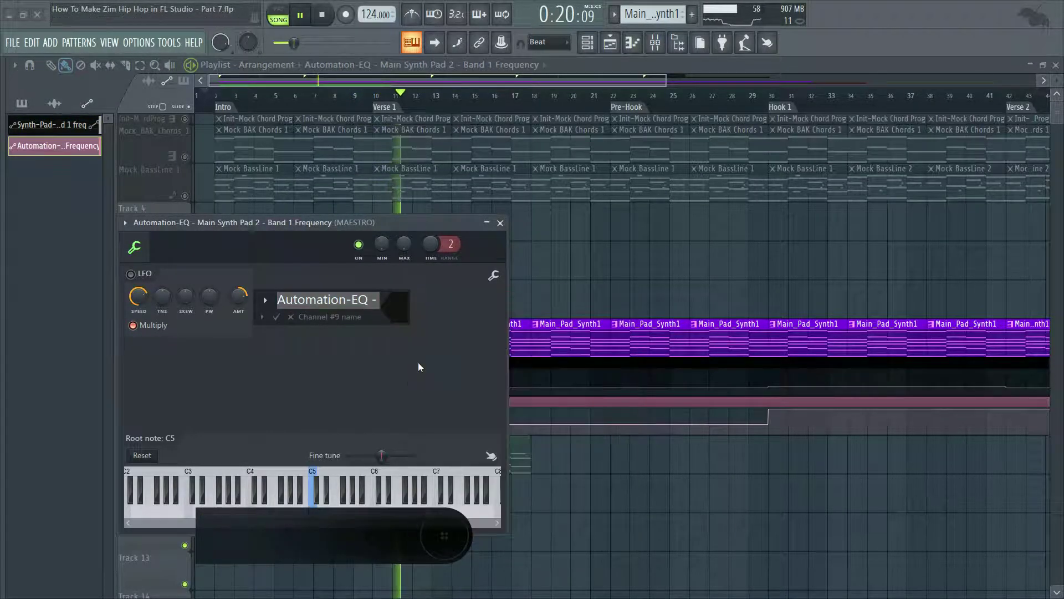
click(282, 323)
key(ctrl+s)
click(501, 223)
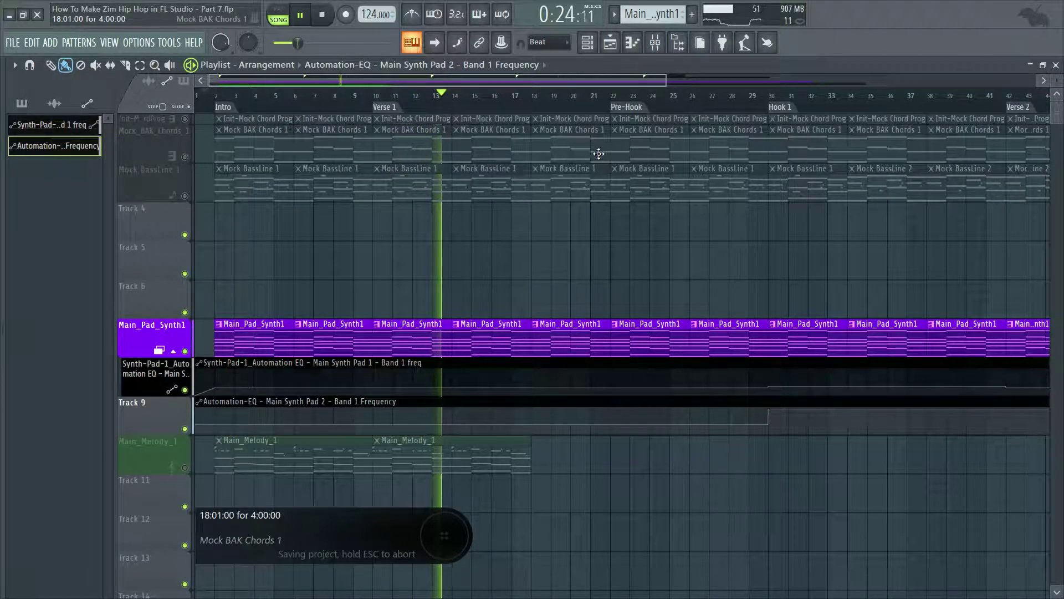
- Auto-name Track 9 after its automation clip, group it with the track above, and save the project
right_click(168, 408)
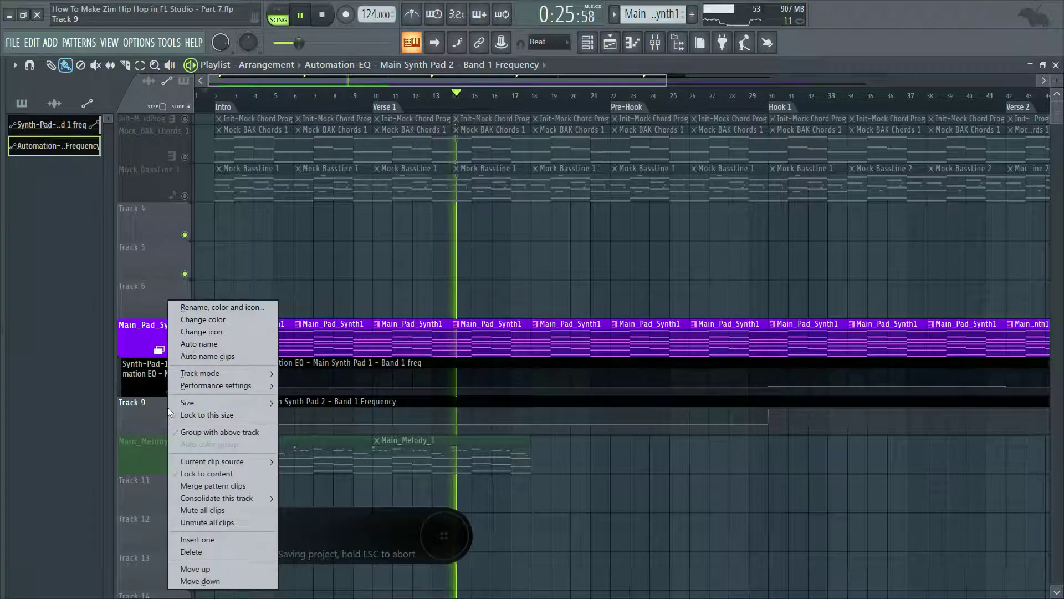
click(186, 348)
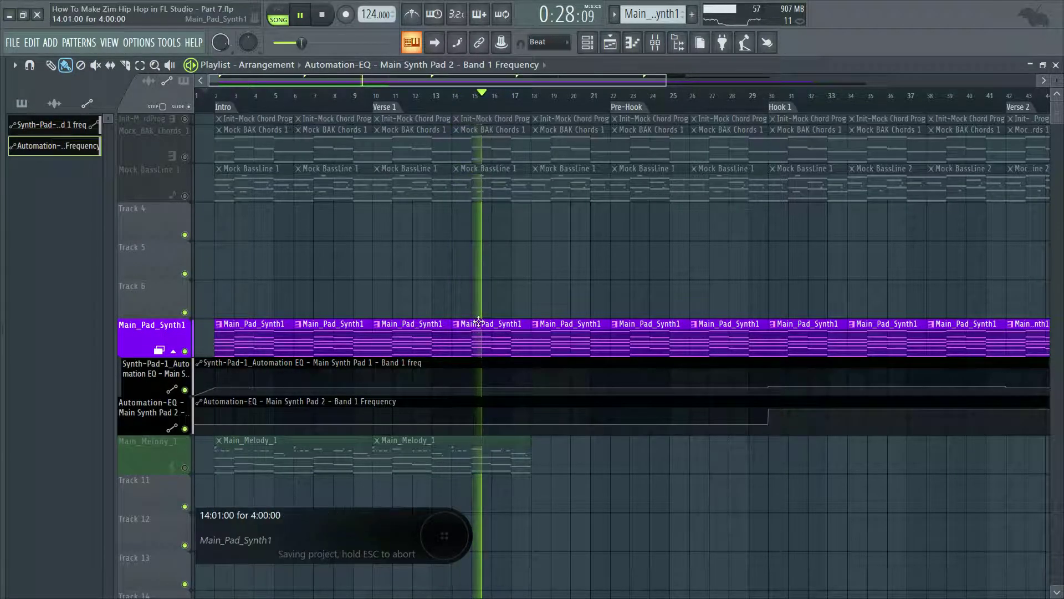
right_click(146, 415)
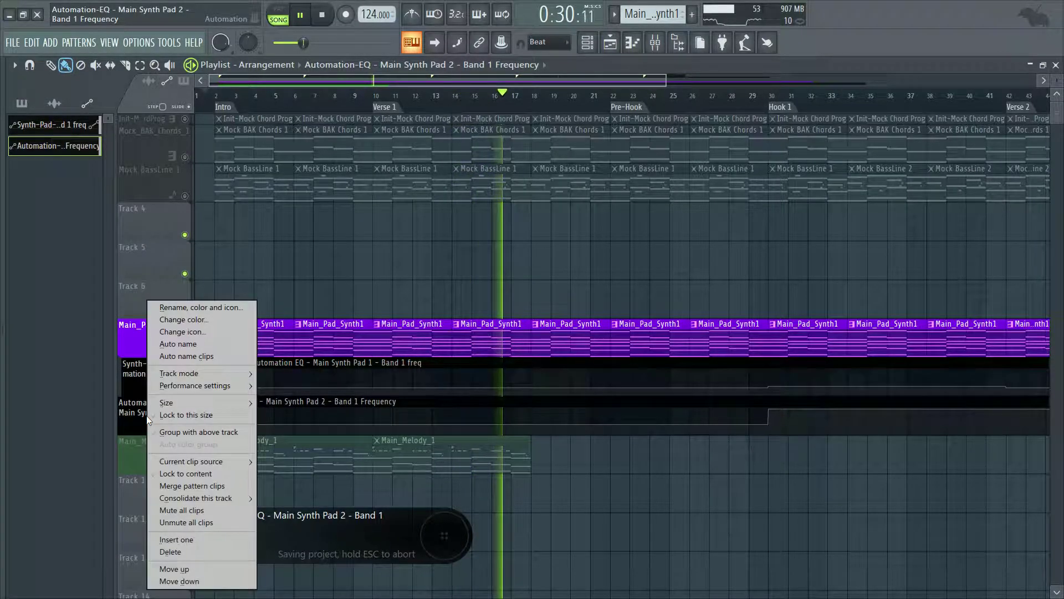
click(190, 433)
key(ctrl+s)
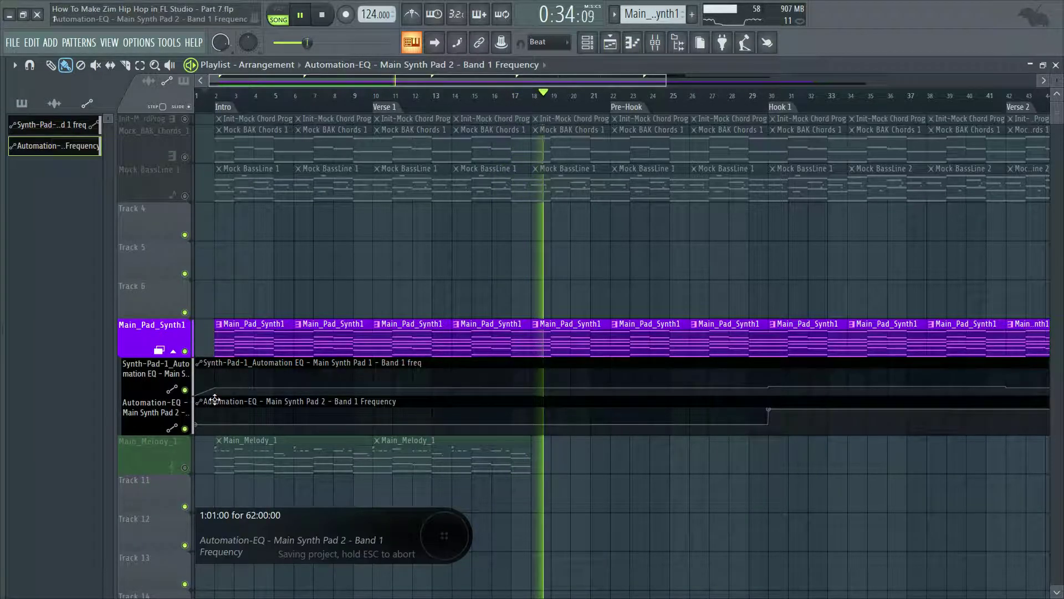
- Check the routing of Main Synth Pad 2 in the mixer, and route Insert 45 to BUS-Synth_Pads instead of the master
click(654, 47)
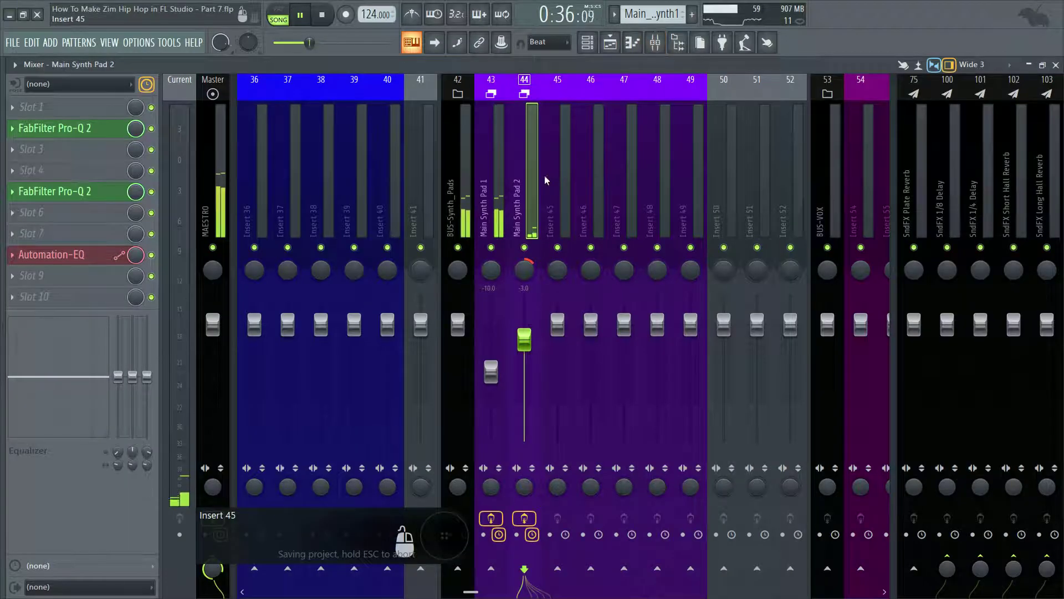
click(507, 192)
click(509, 188)
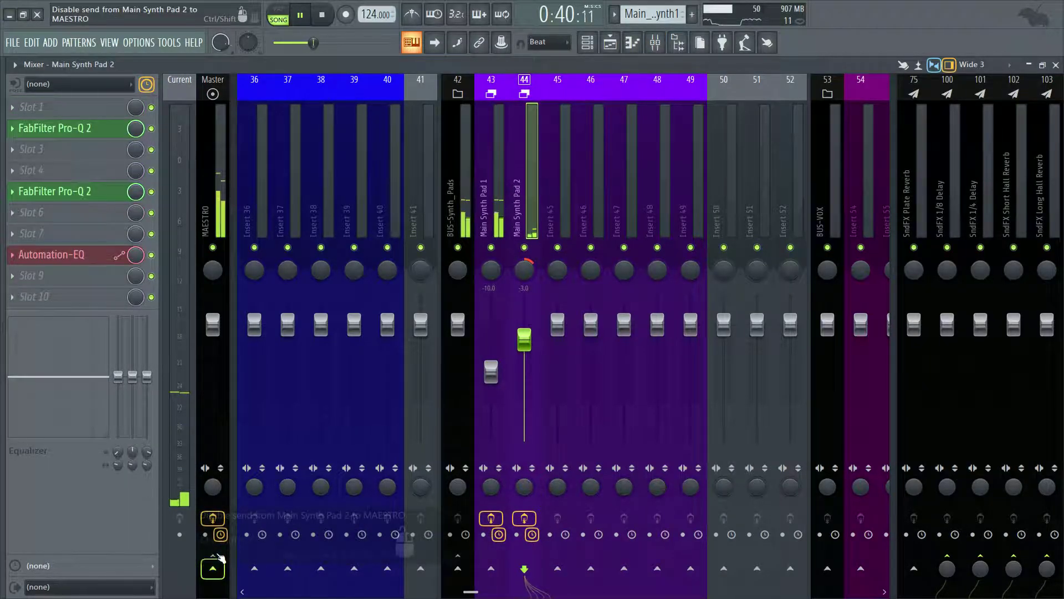
click(565, 234)
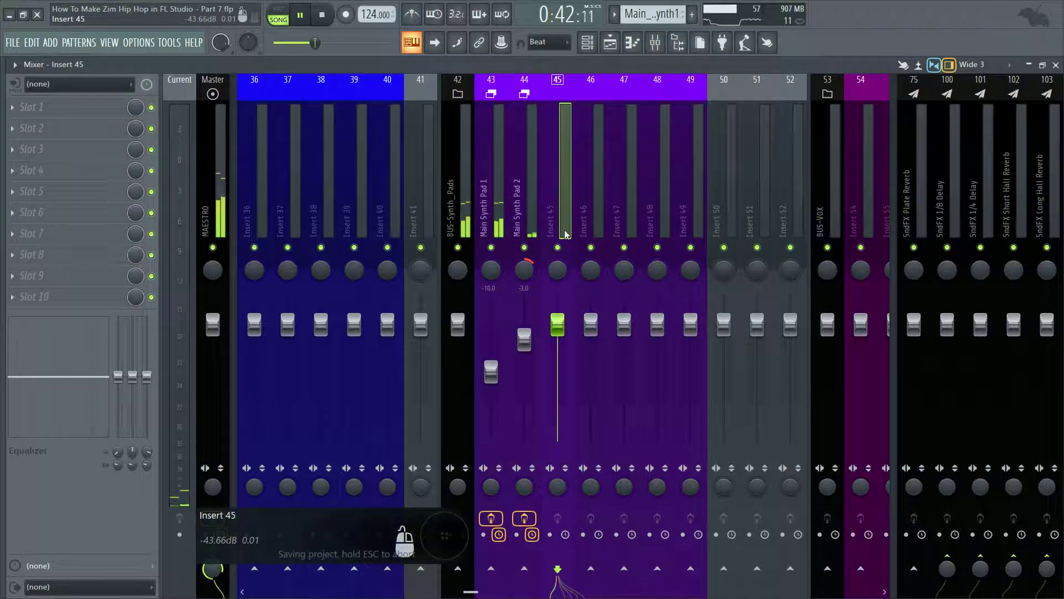
click(595, 215)
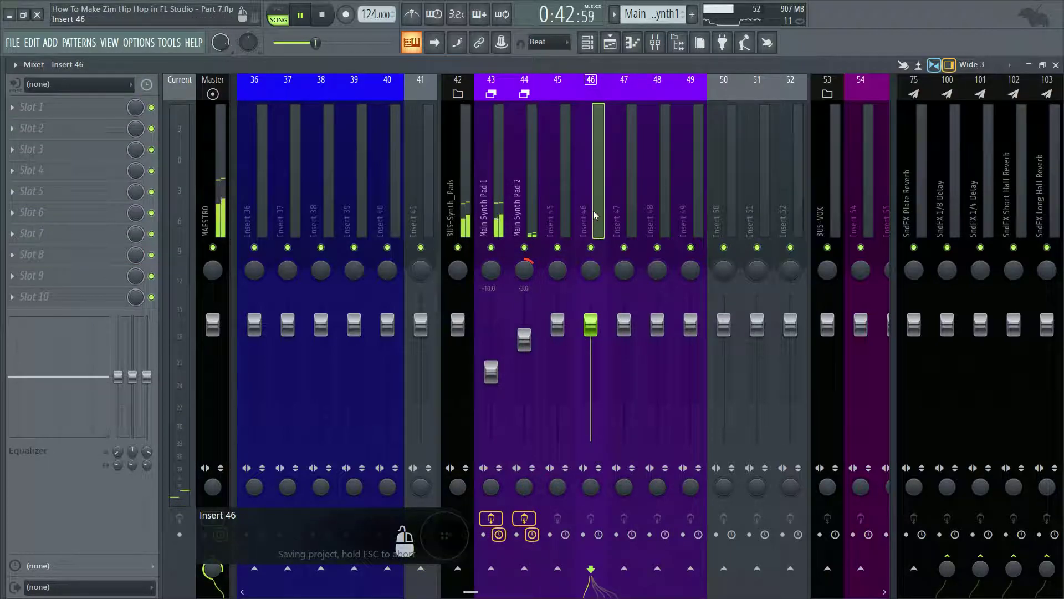
click(552, 213)
click(458, 568)
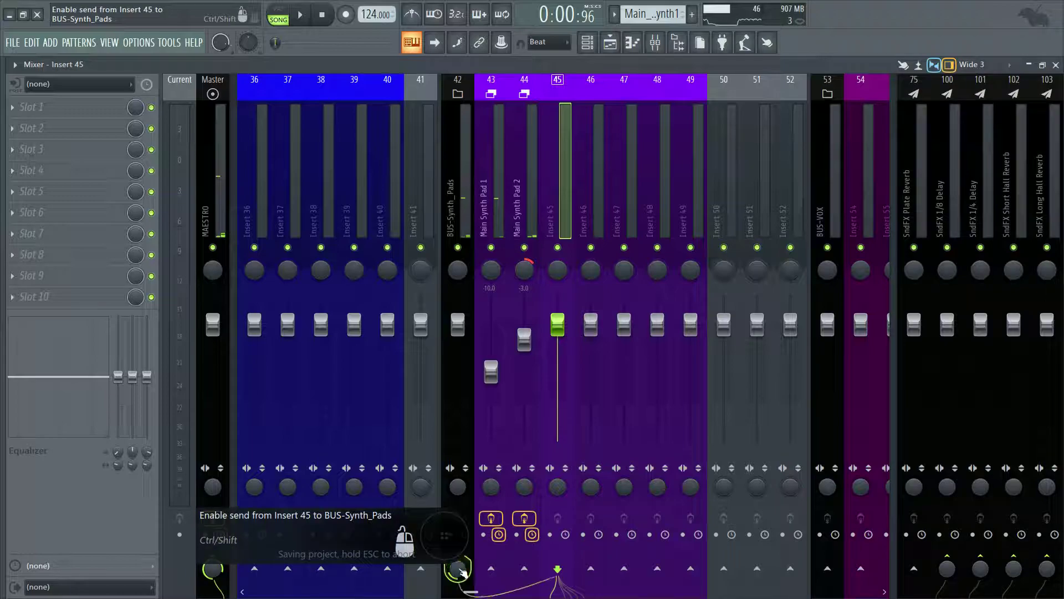
click(220, 572)
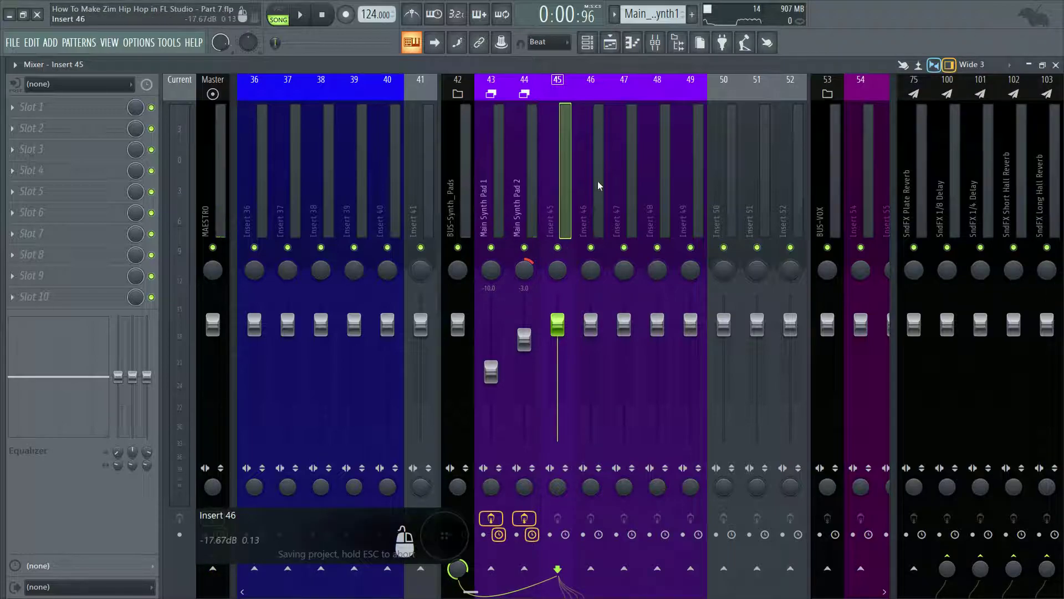
- Route Inserts 46 and 47 to BUS-Synth_Pads instead of the master, and compare their routing with Main Synth Pad 2 during playback
click(599, 186)
click(215, 557)
drag(634, 193, 455, 559)
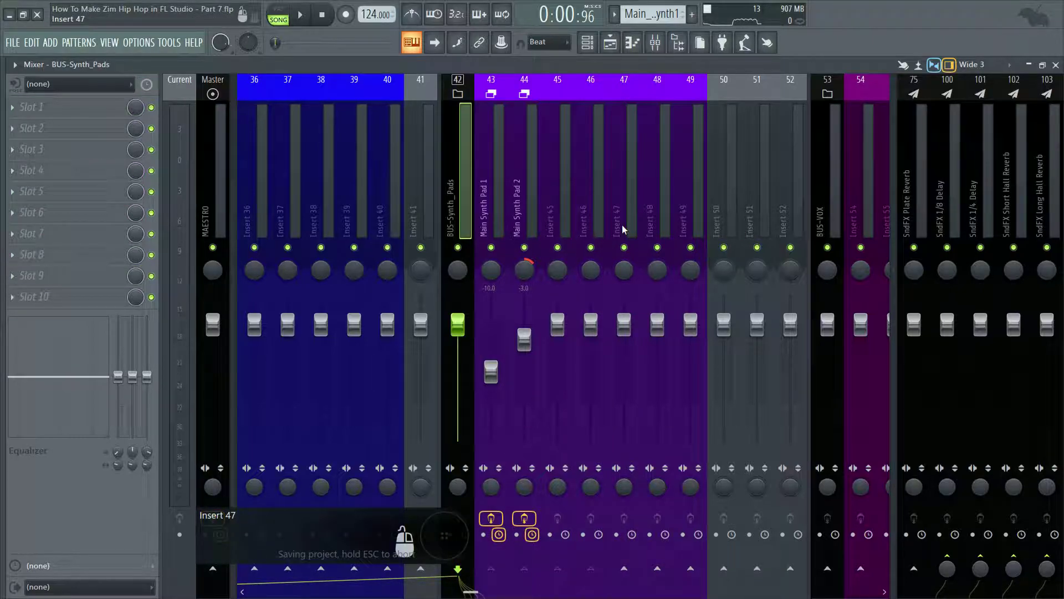
click(623, 192)
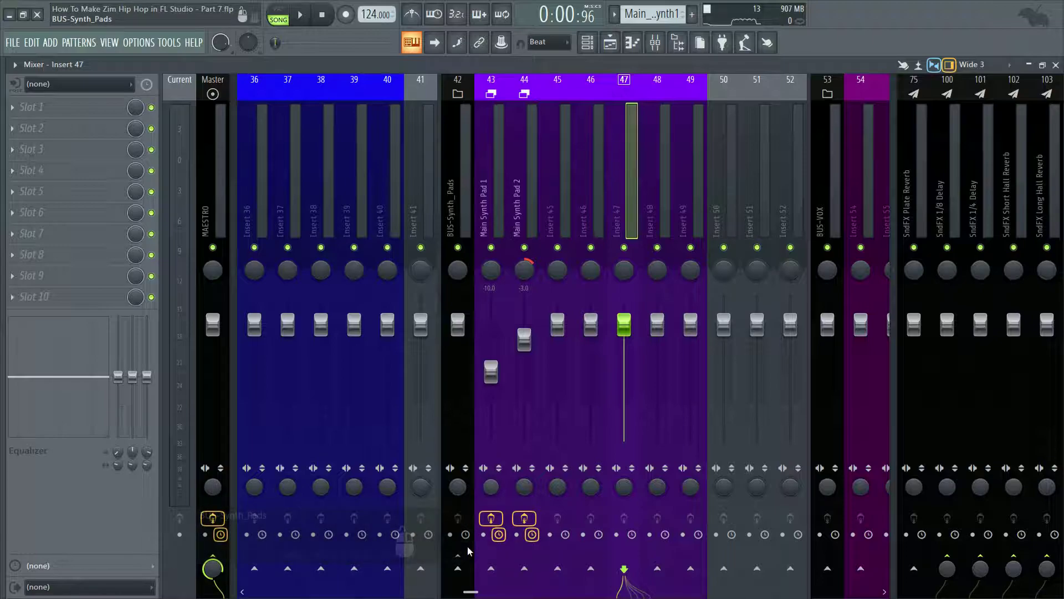
click(458, 569)
click(216, 562)
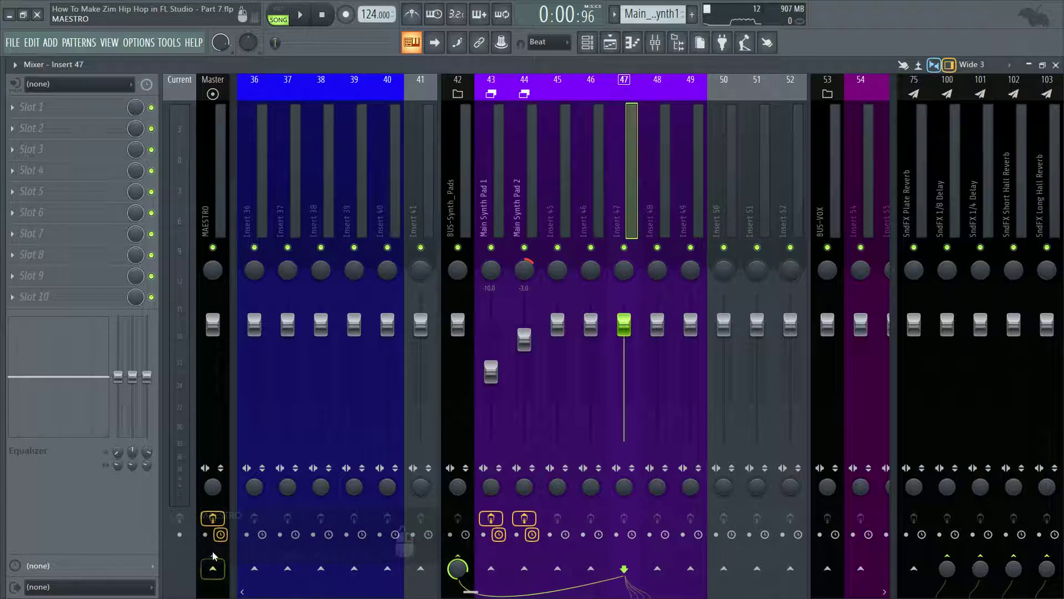
click(527, 168)
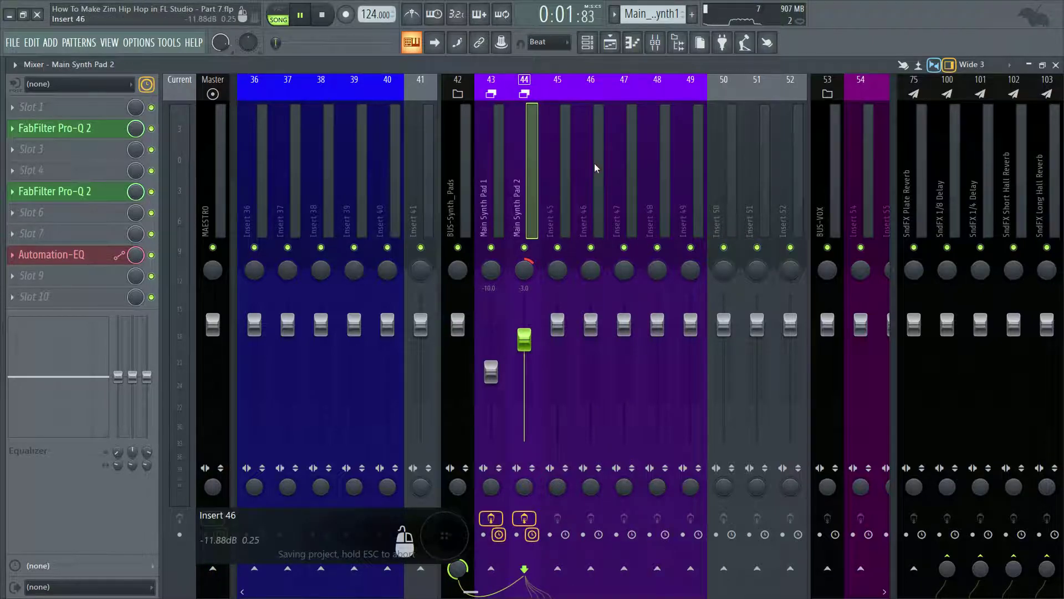
click(570, 175)
click(625, 174)
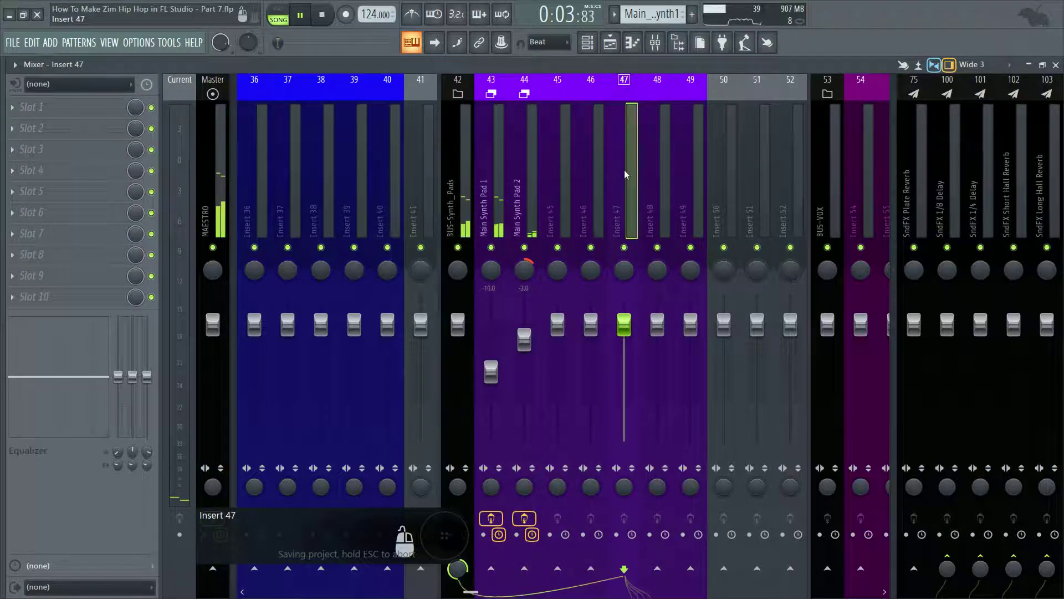
- Raise the first point of the Automation-EQ Main Synth Pad 2 clip in the playlist to about 72%
click(587, 42)
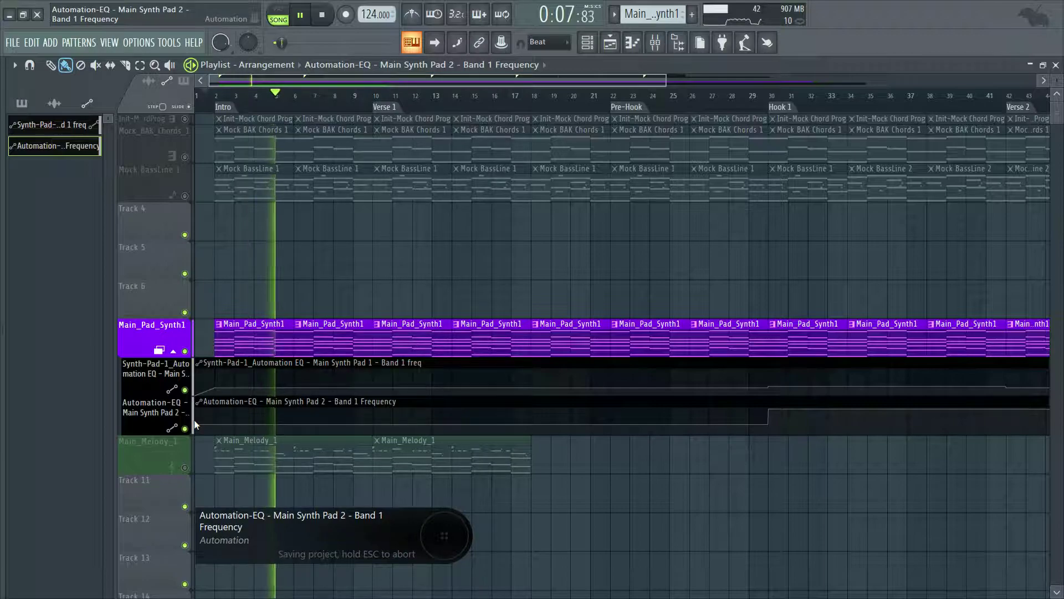
drag(668, 79, 405, 111)
drag(1057, 80, 1057, 79)
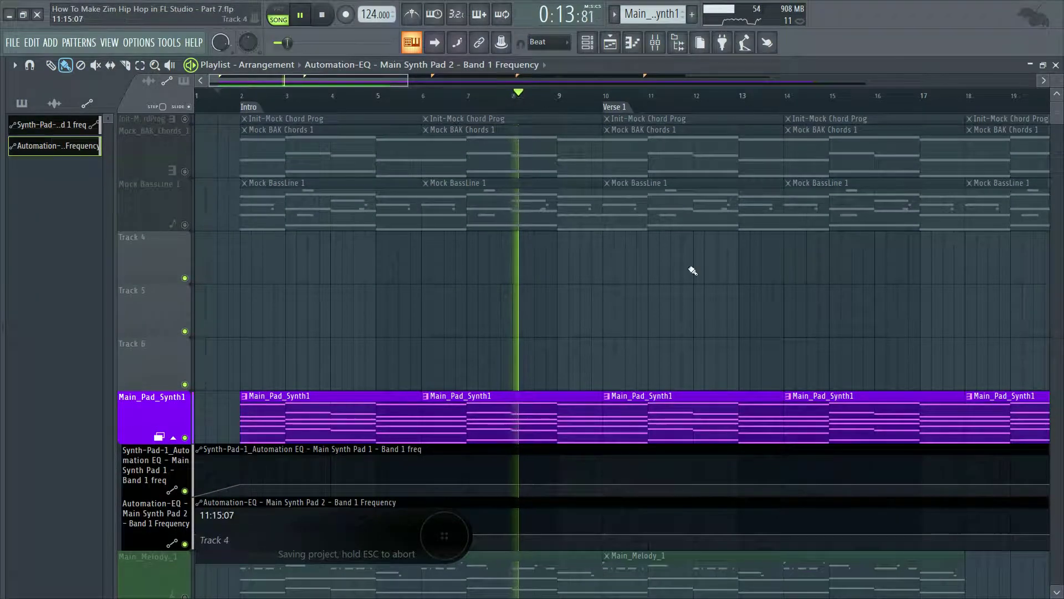
scroll(693, 270, down, 5)
scroll(693, 270, up, 1)
click(55, 63)
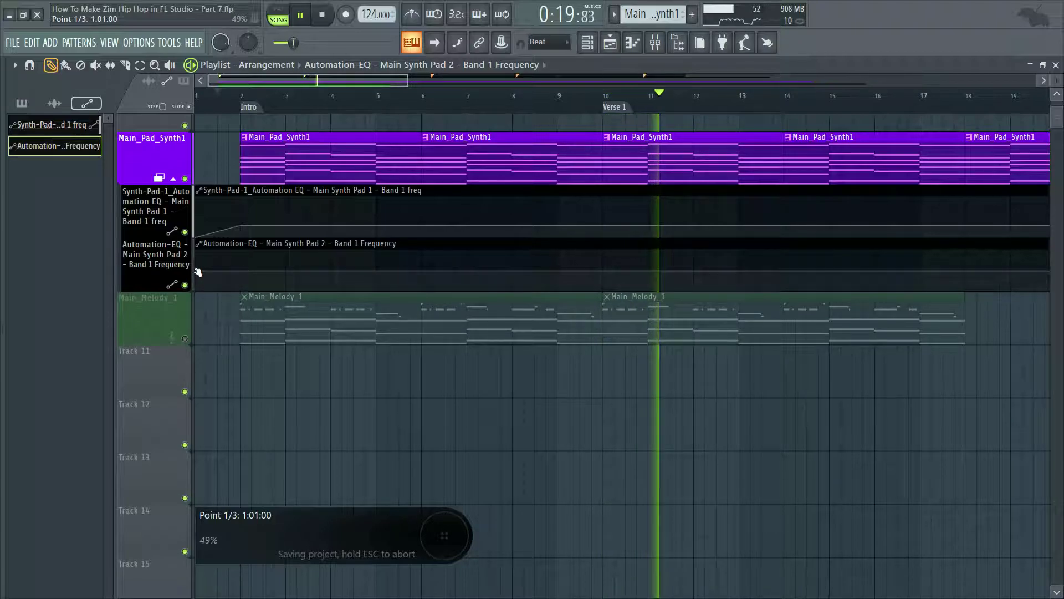
drag(198, 275, 195, 263)
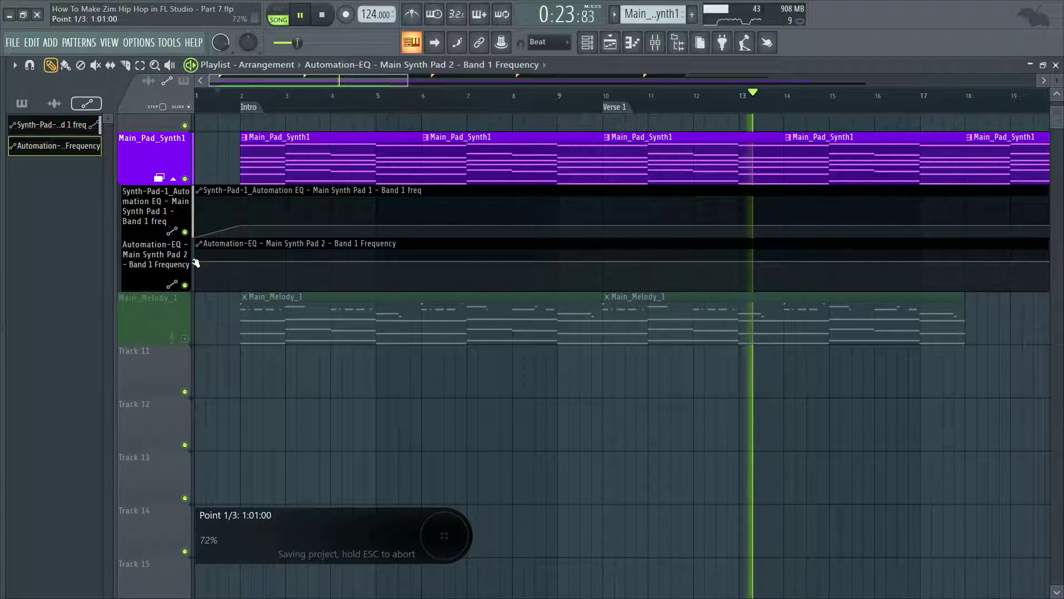
- Replay the song from the Intro, inspect the automated high cut in the Automation-EQ on Main Synth Pad 2, and save the project
key(space)
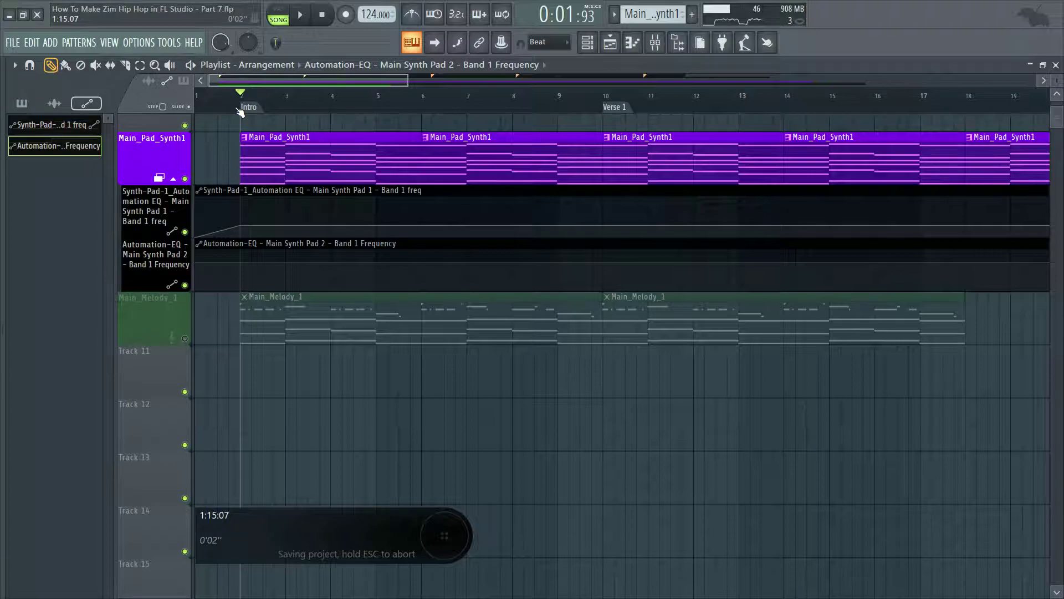
key(space)
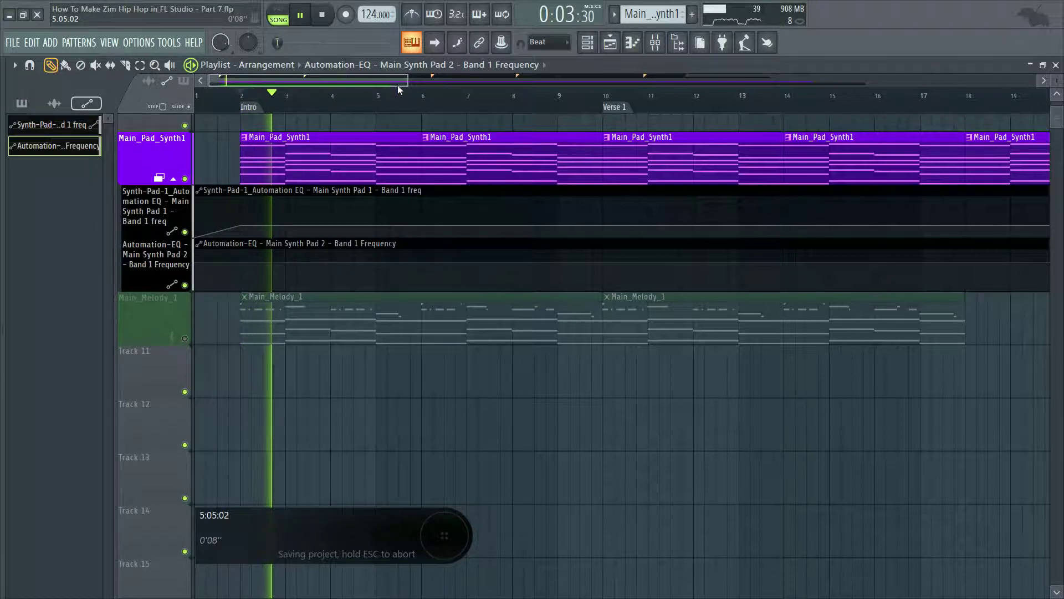
drag(408, 81, 530, 78)
click(654, 43)
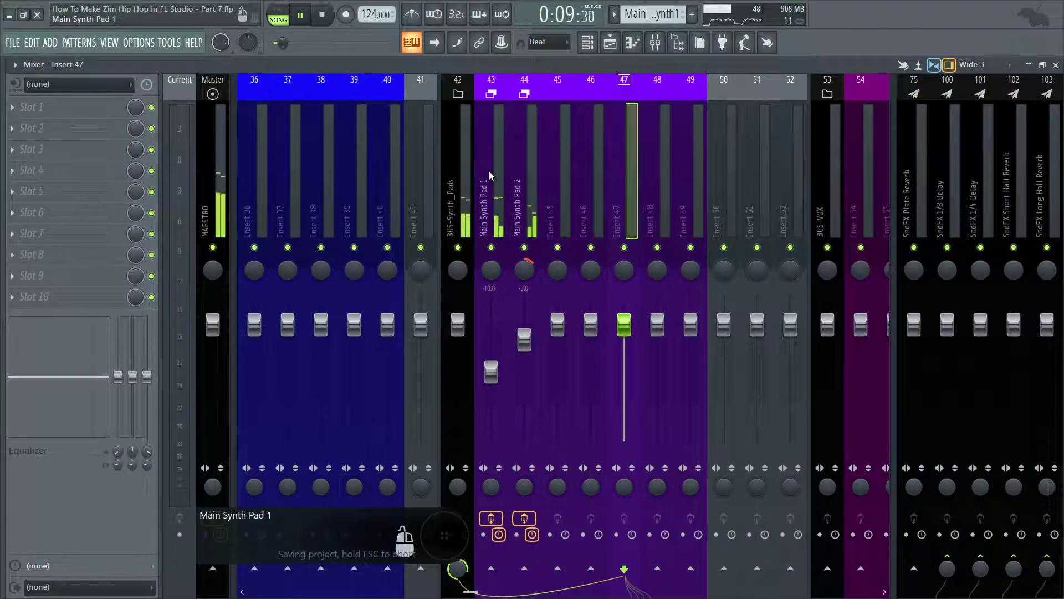
click(544, 161)
click(534, 162)
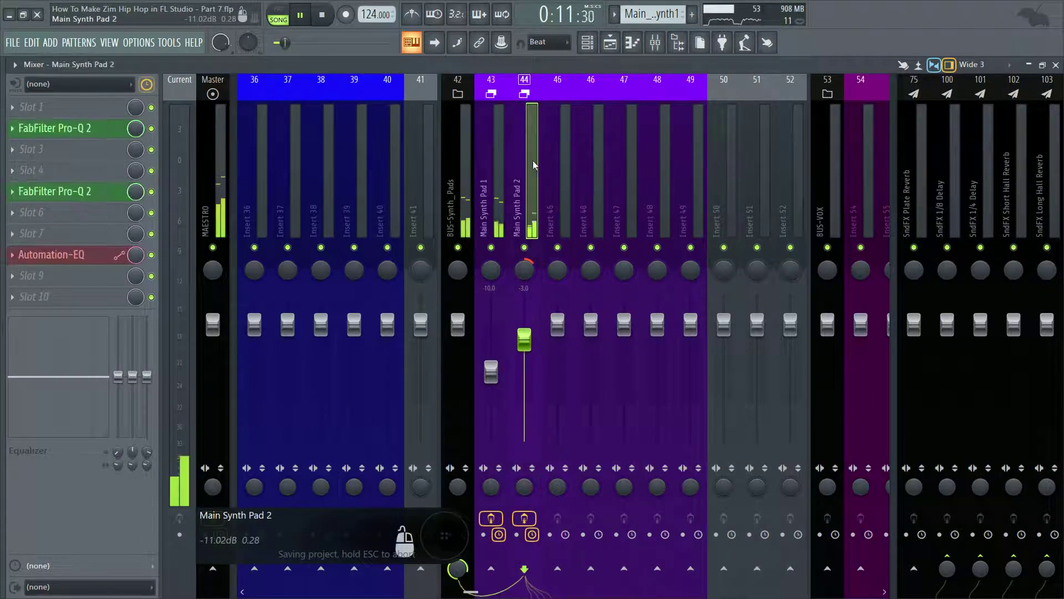
click(95, 268)
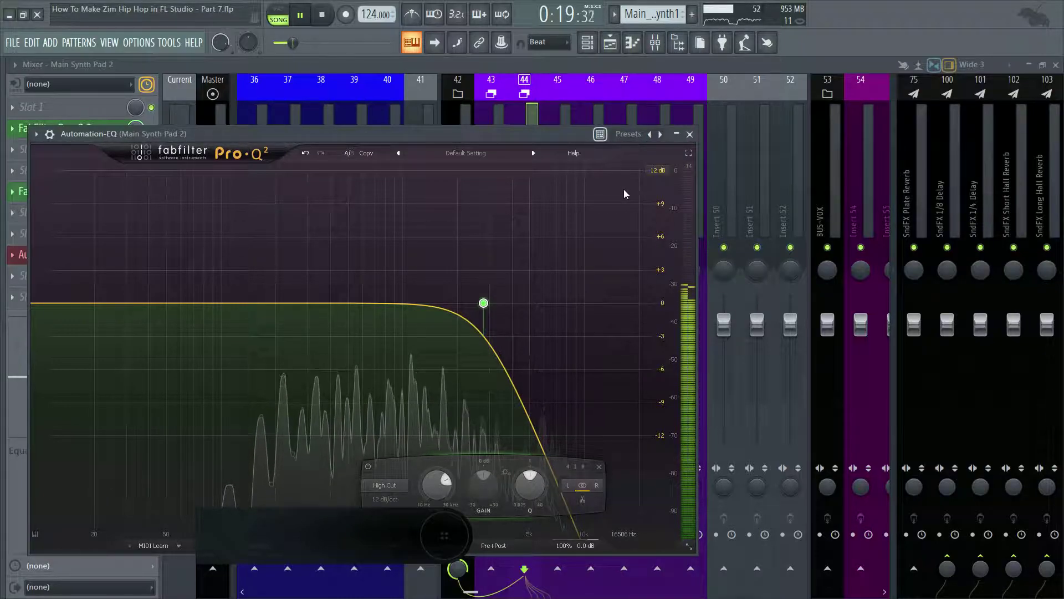
key(ctrl+s)
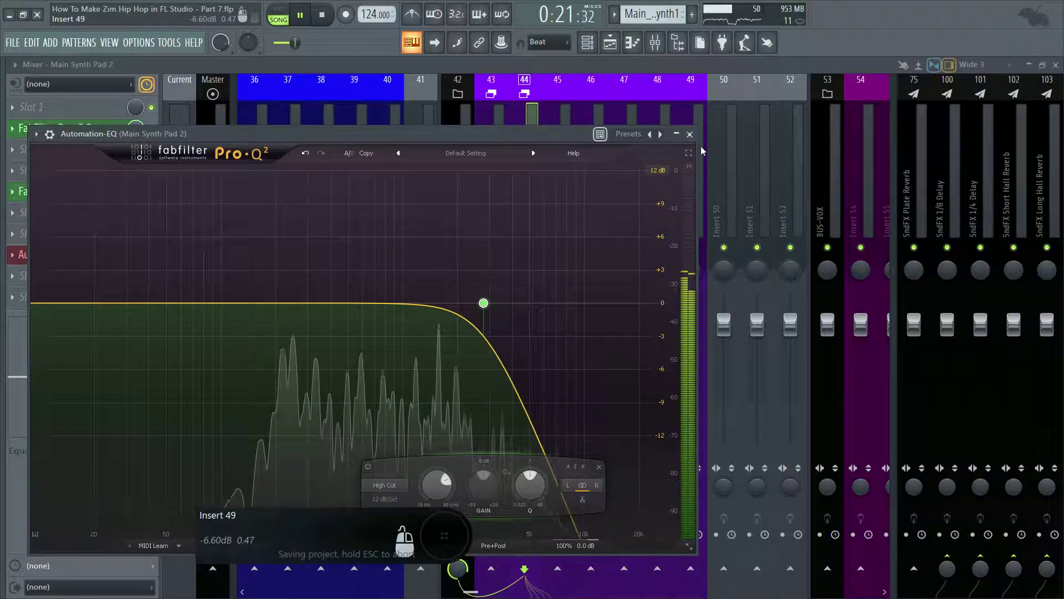
click(693, 136)
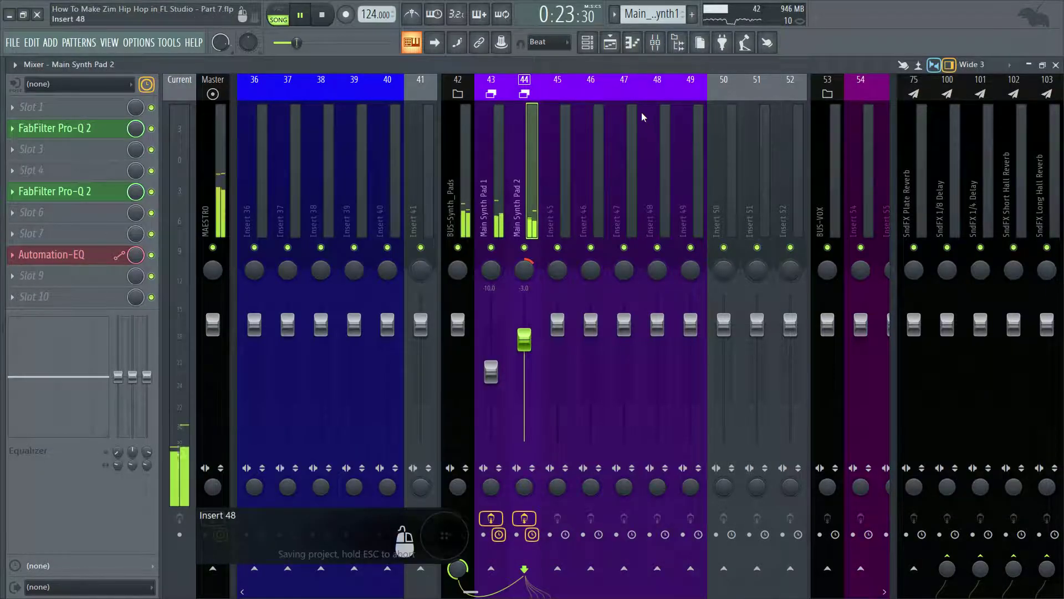
- Raise the Hook 1 point of the Automation-EQ Main Synth Pad 2 clip in the playlist to 100%
click(611, 44)
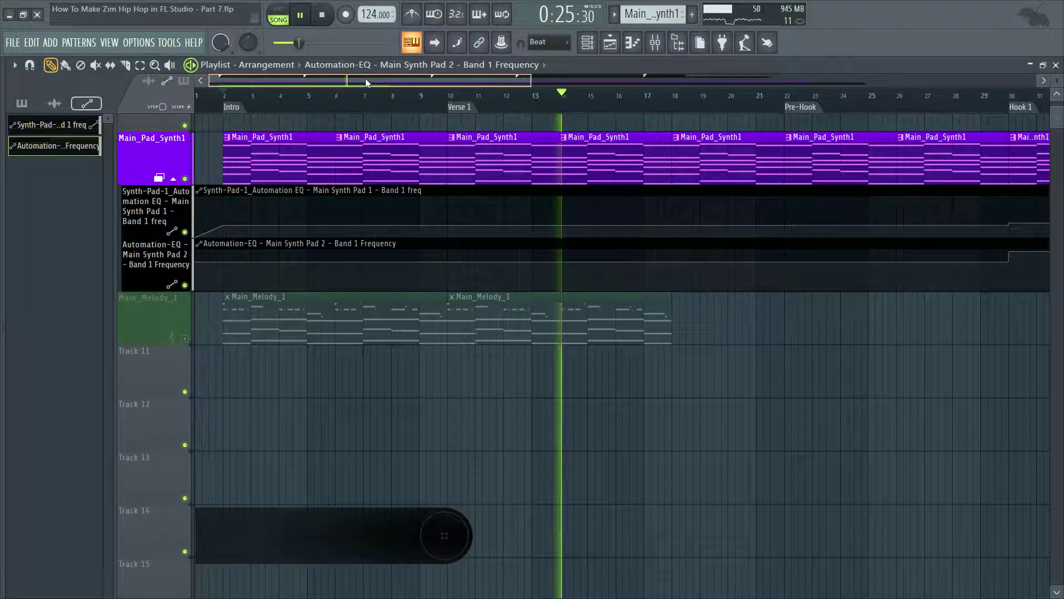
drag(503, 85, 543, 92)
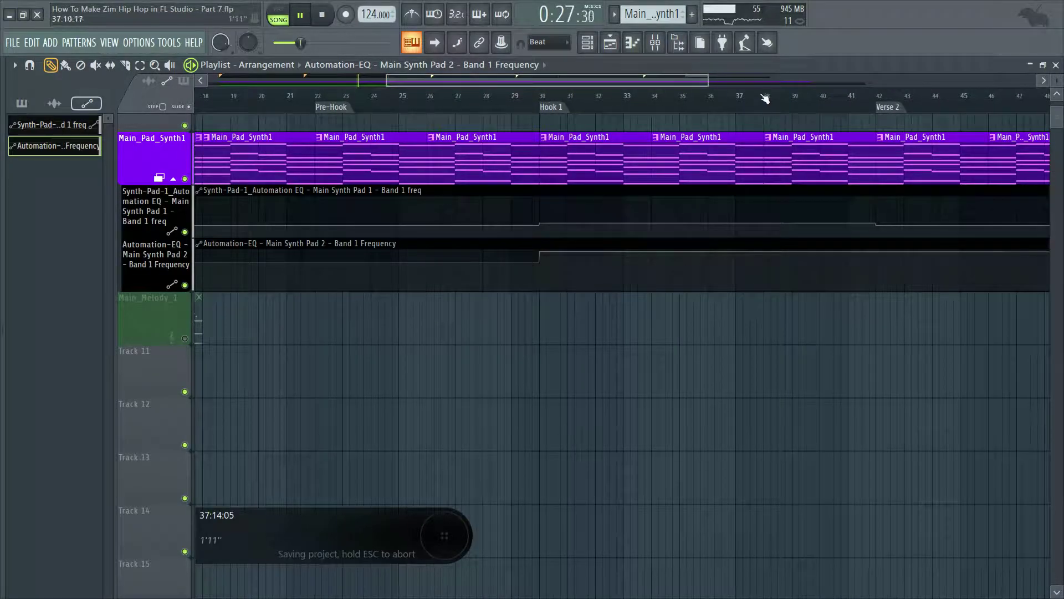
scroll(997, 98, up, 6)
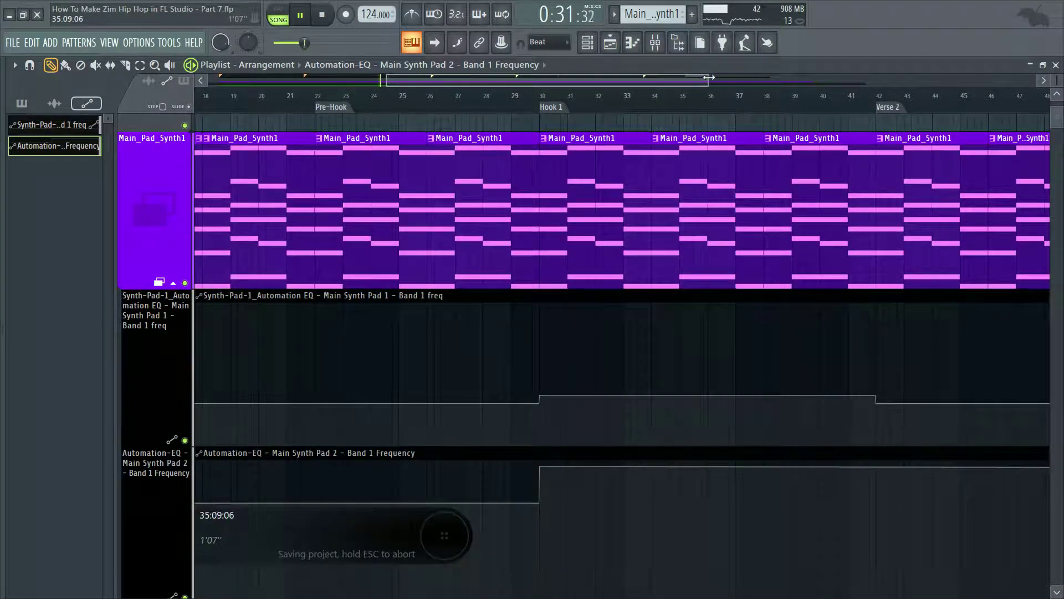
drag(709, 77, 524, 98)
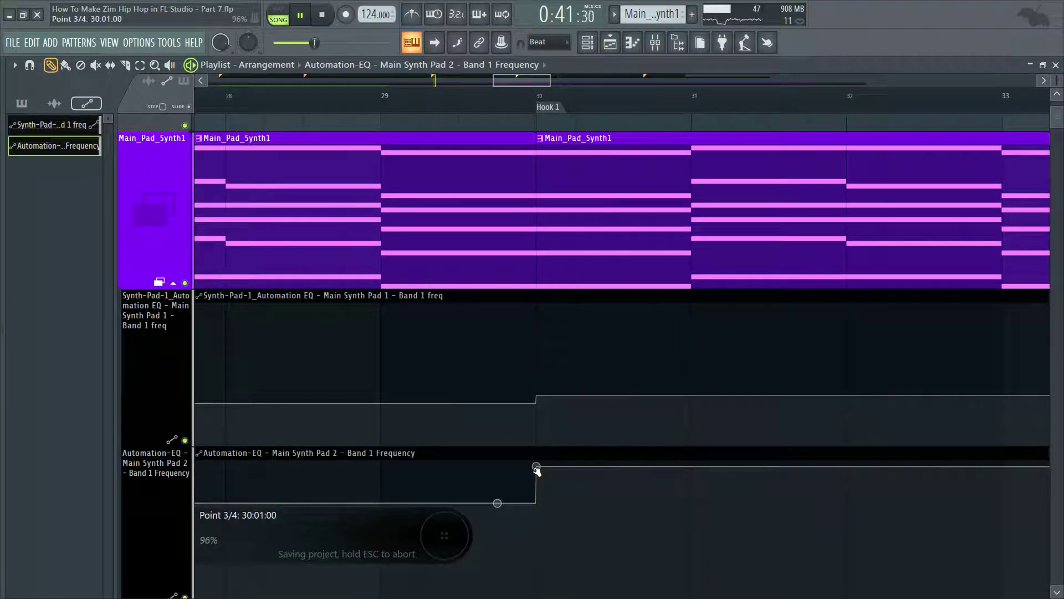
mouse_move(536, 468)
mouse_down()
mouse_move(534, 445)
mouse_move(543, 467)
mouse_up()
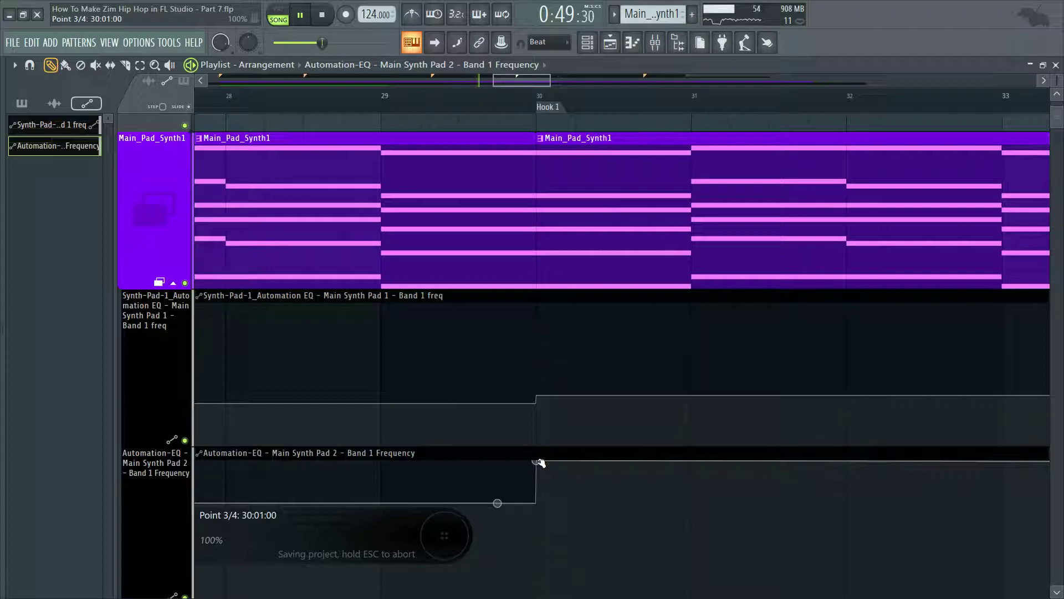
- Change the mode of the Hook 1 point in the Main Synth Pad 2 automation from Hold to Smooth
right_click(538, 461)
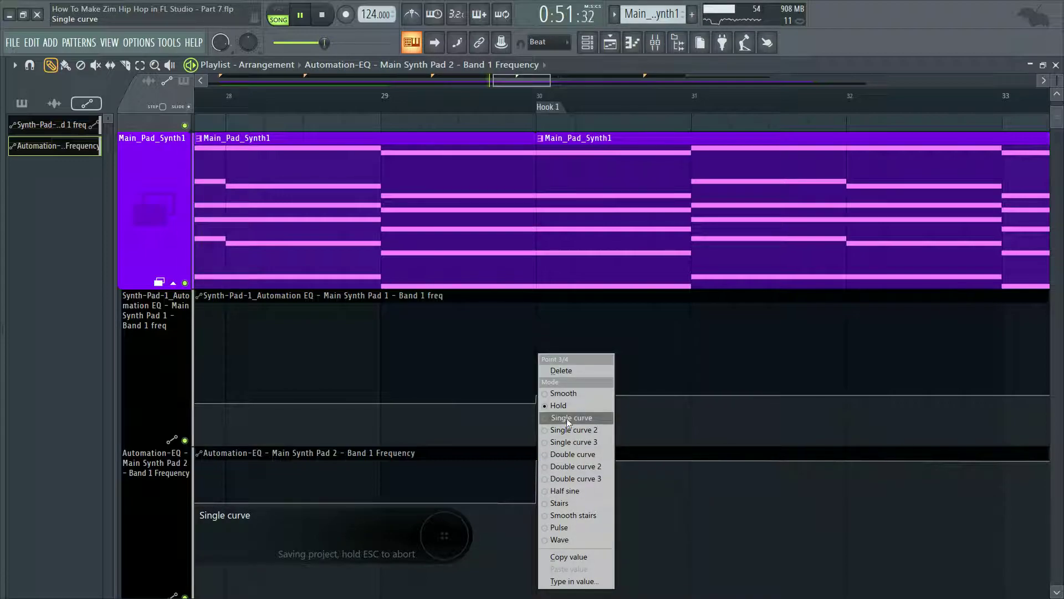
click(564, 395)
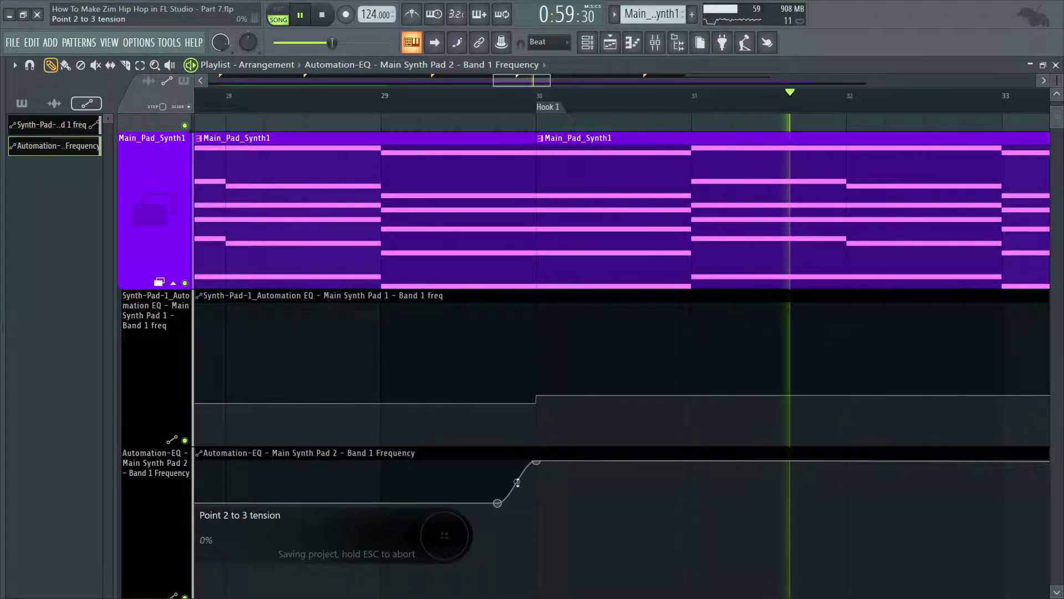
drag(1057, 80, 1057, 75)
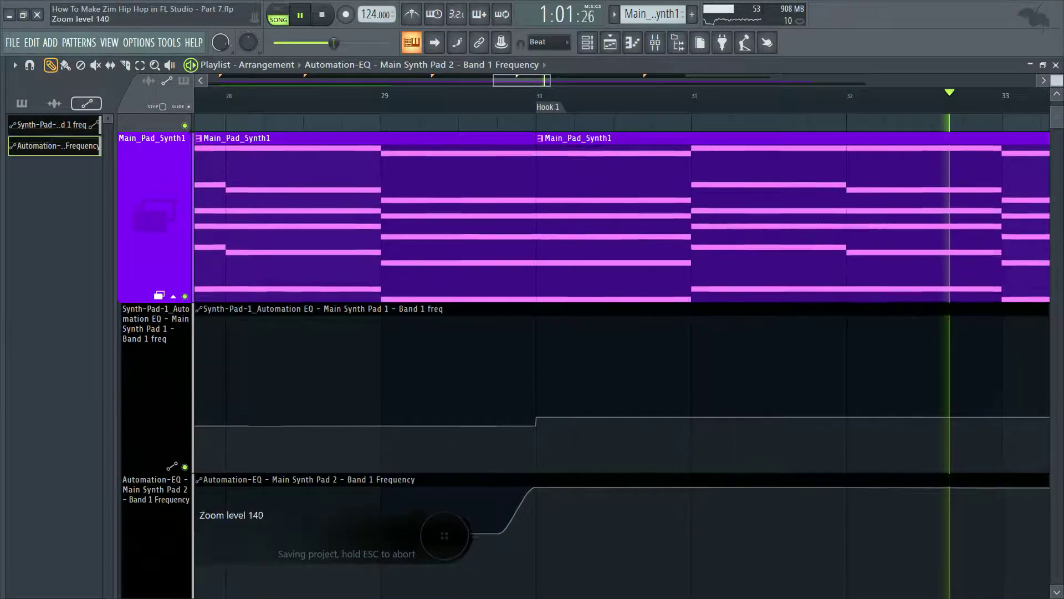
scroll(768, 312, down, 5)
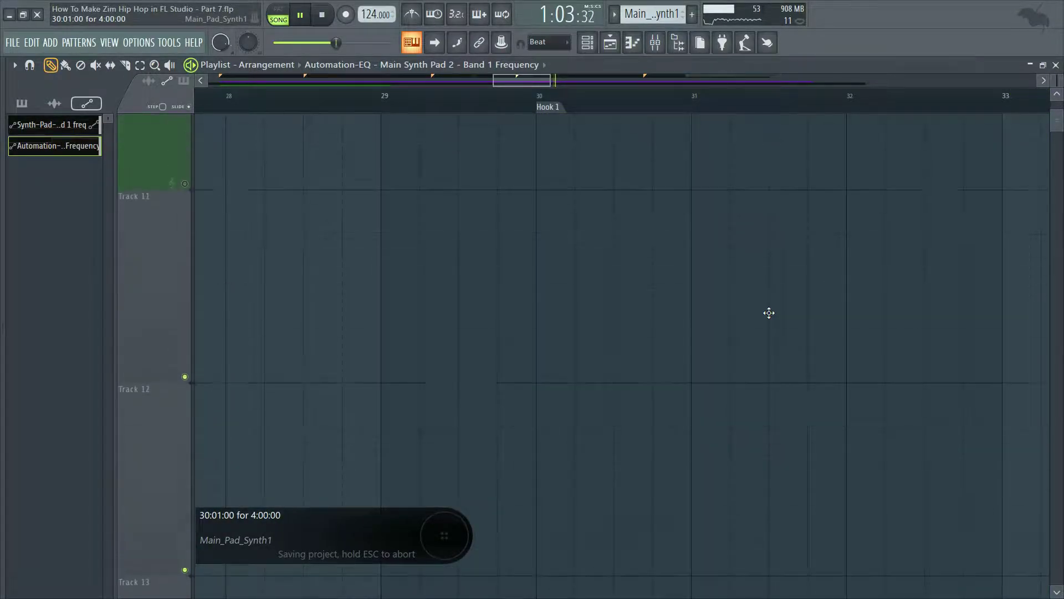
scroll(768, 313, up, 5)
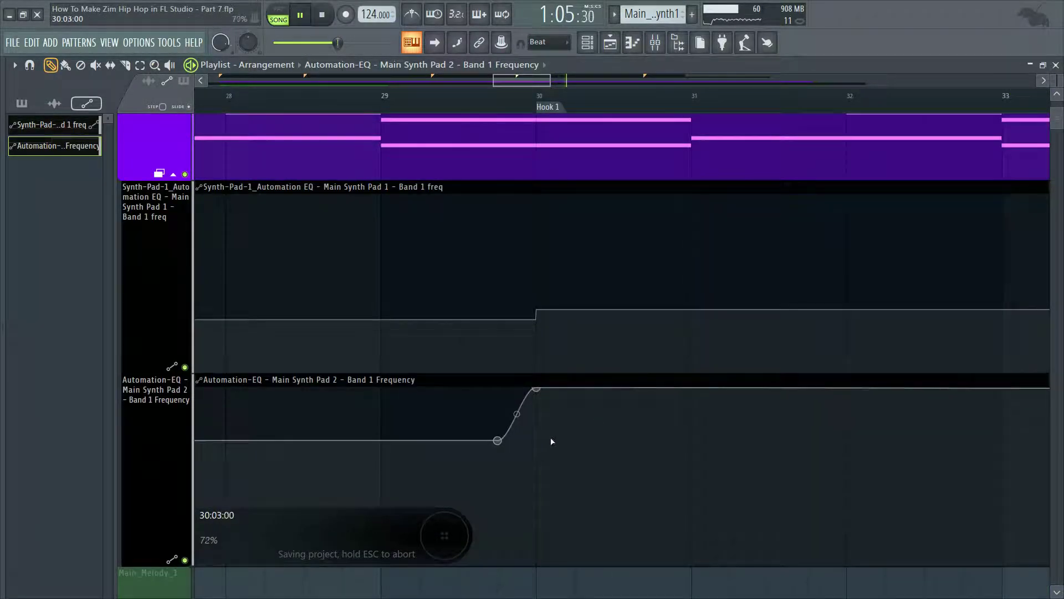
drag(550, 82, 517, 82)
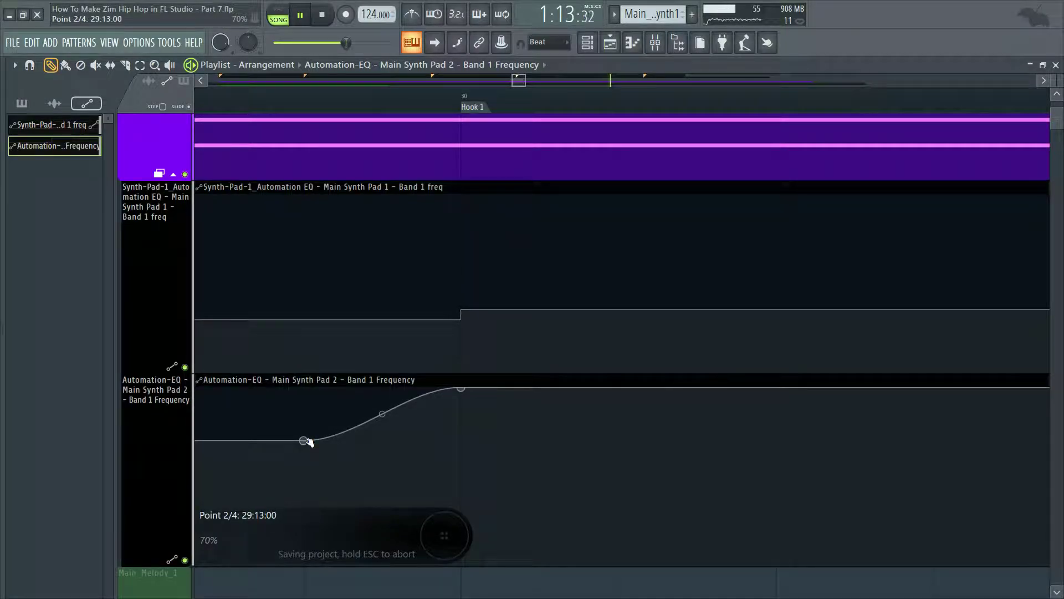
- Restart playback from the beginning, and from just before Hook 1 to hear the smooth high-cut transition
key(space)
key(space)
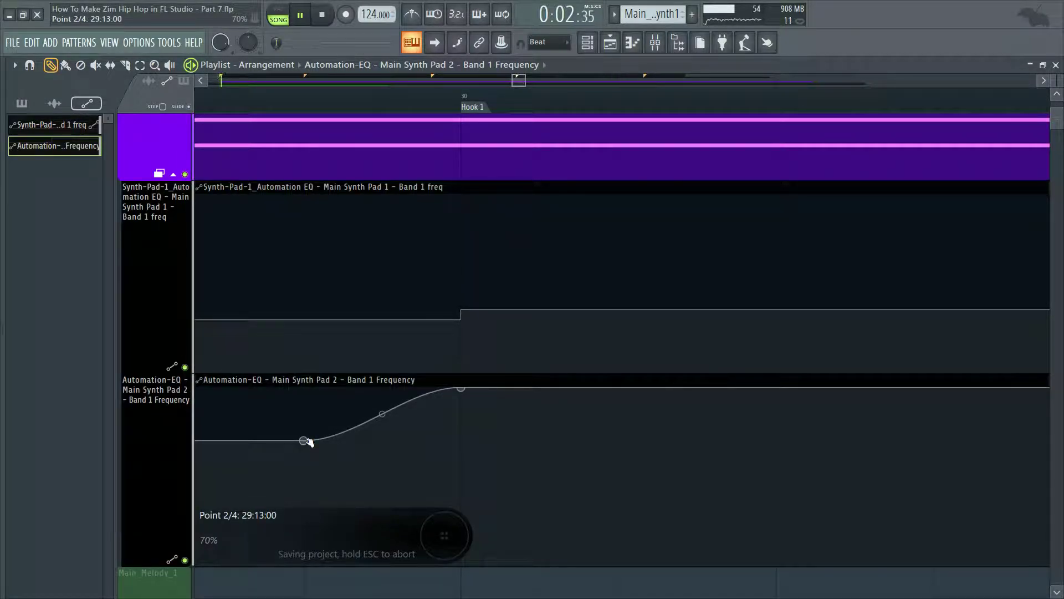
key(space)
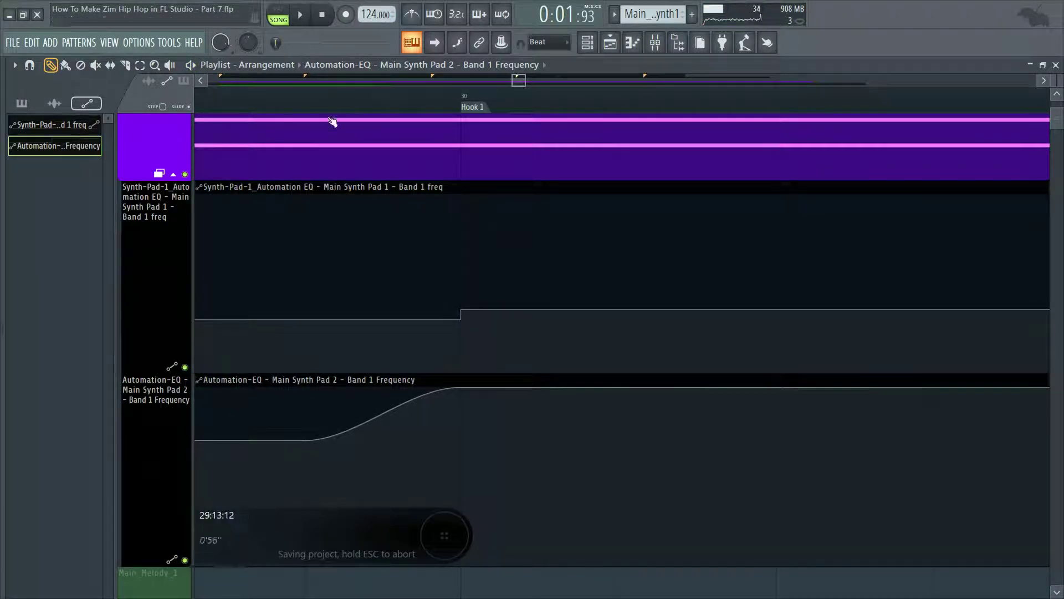
key(space)
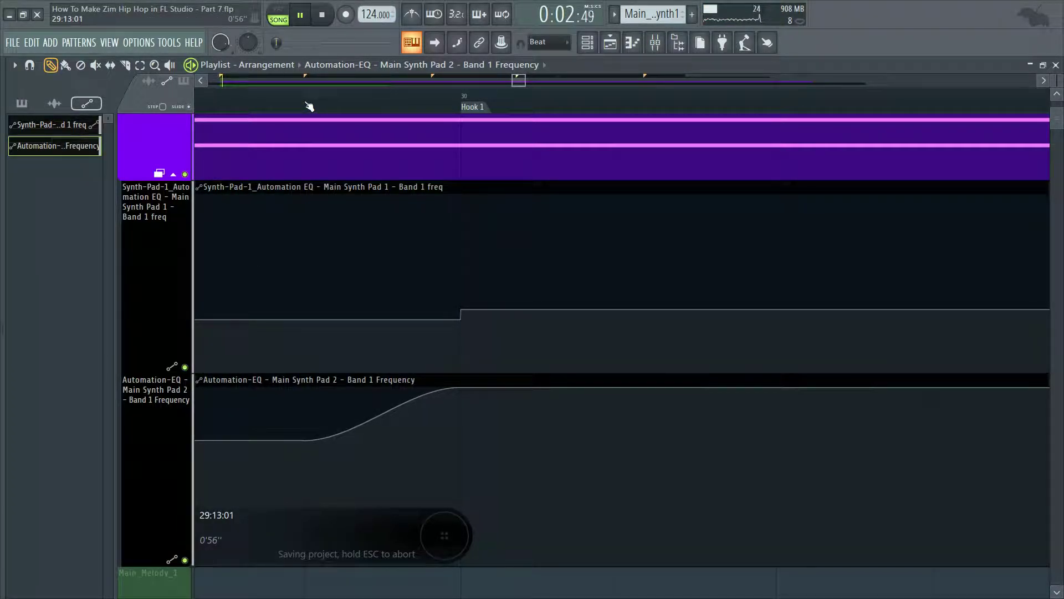
click(289, 105)
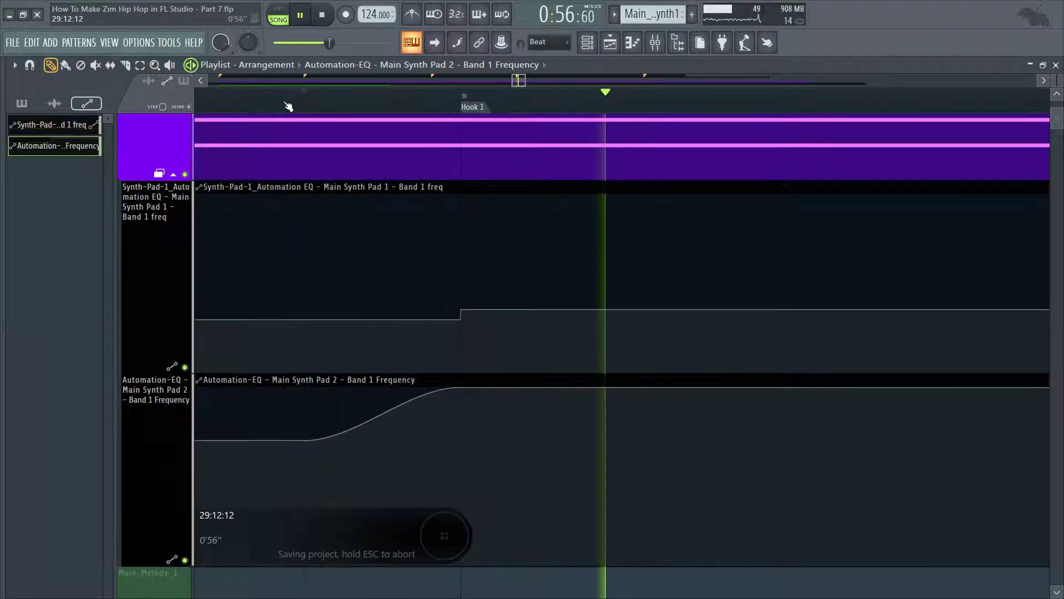
key(space)
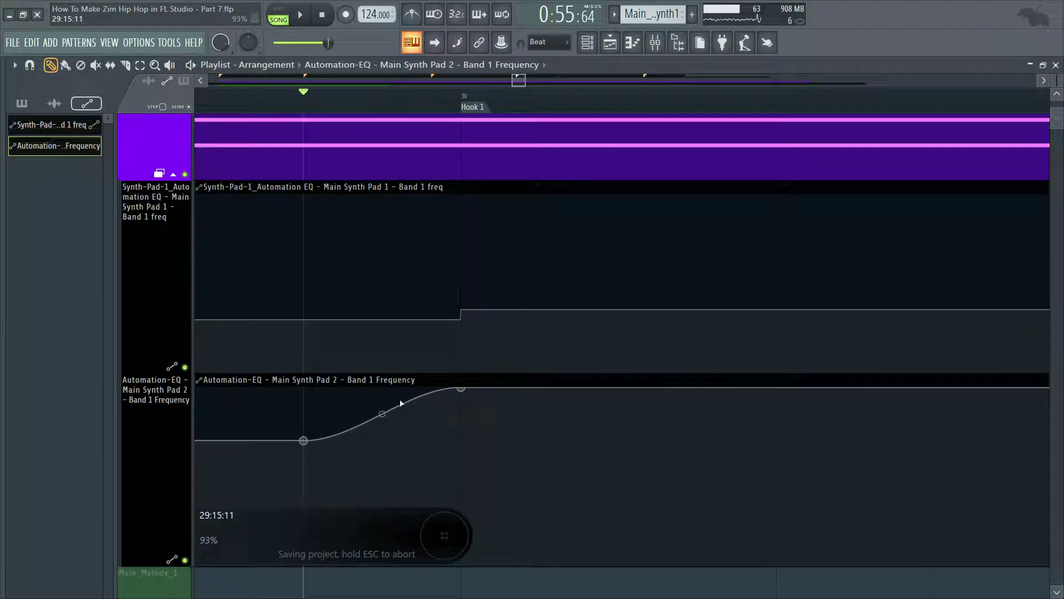
- Try the Single curve 3, Single curve 2, Double curve 2 and Double curve 3 modes on the Hook 1 automation point, varying the tension
right_click(460, 391)
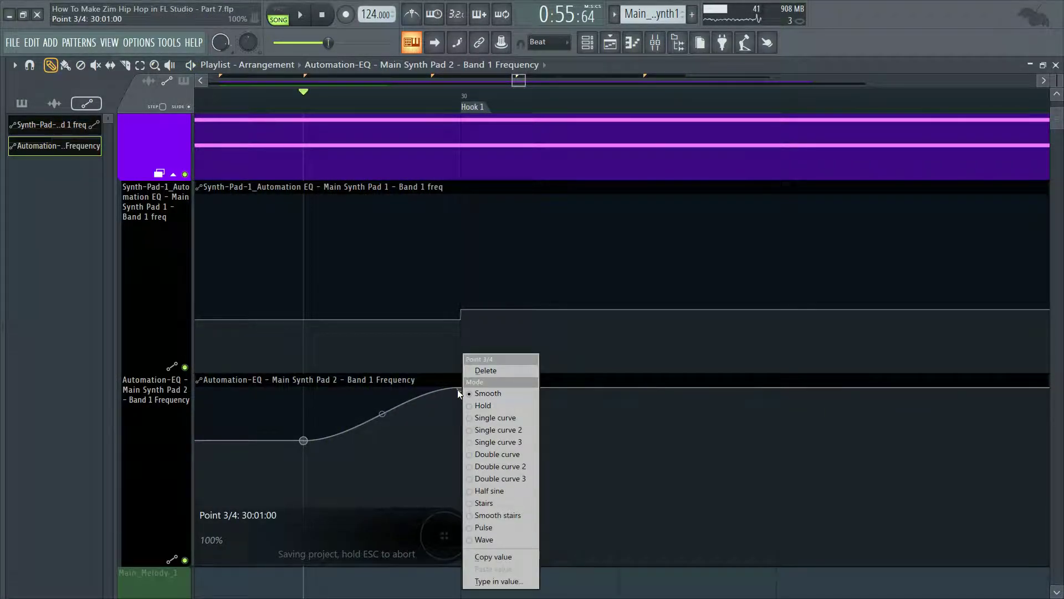
click(489, 437)
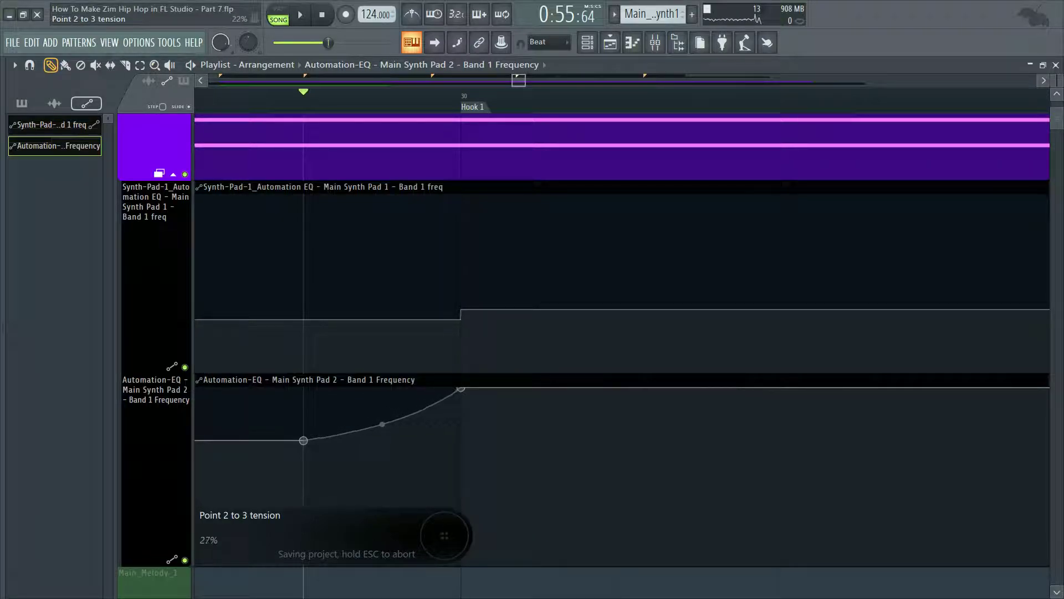
right_click(462, 389)
click(490, 428)
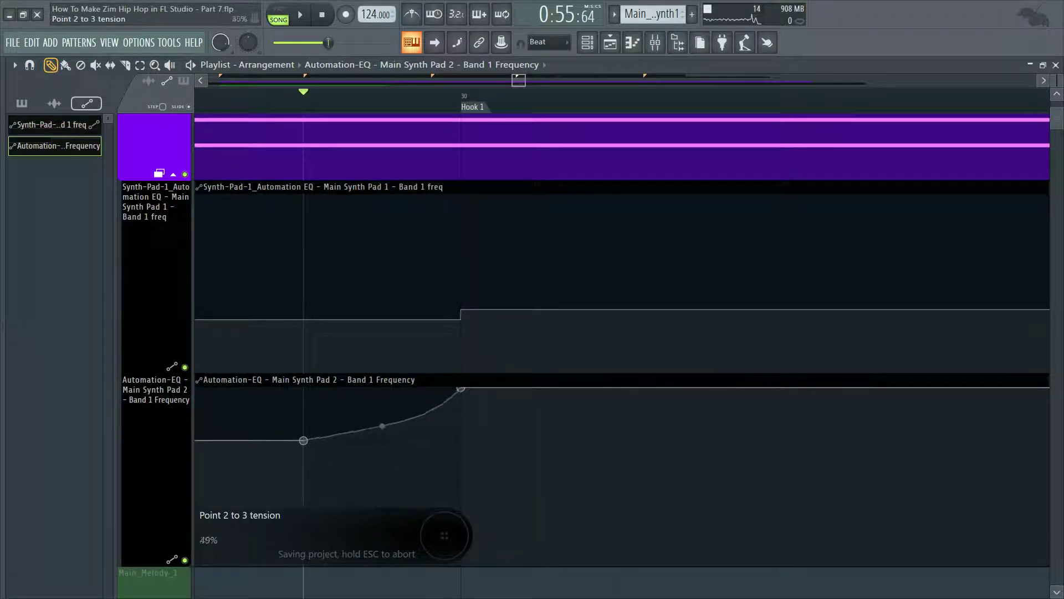
right_click(460, 388)
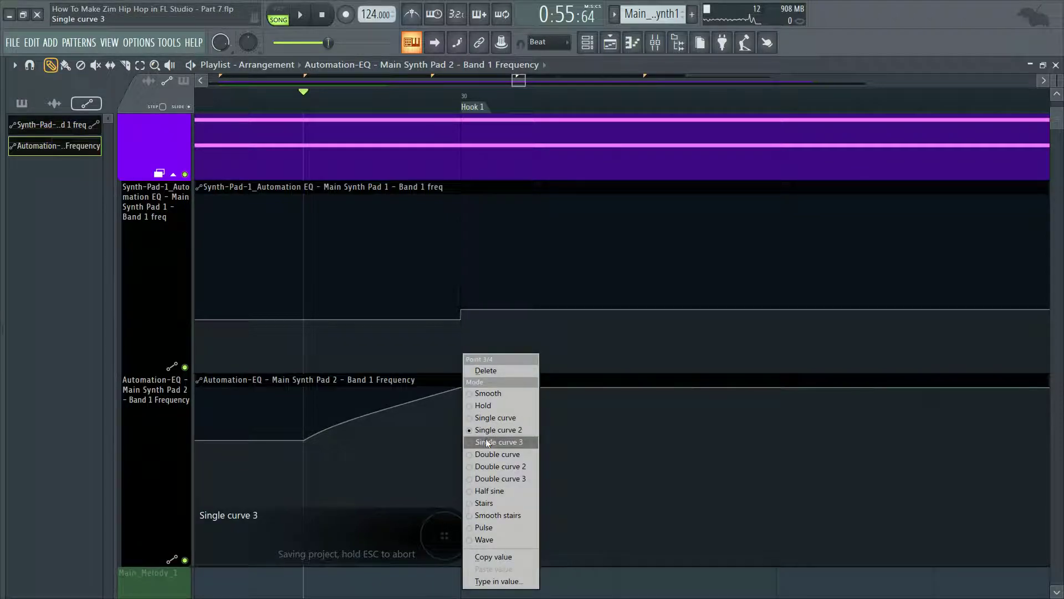
click(497, 465)
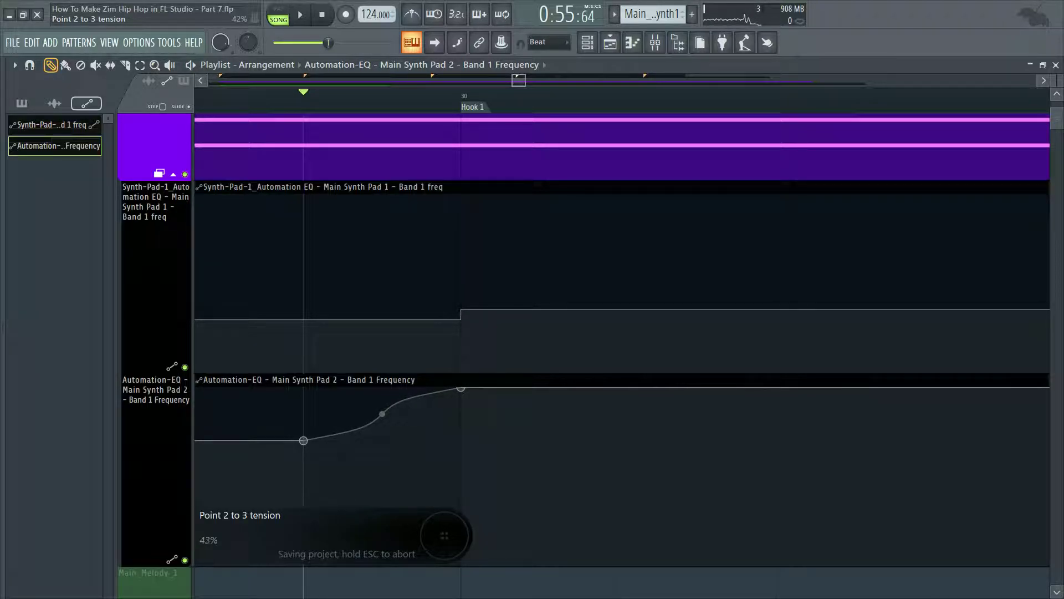
right_click(460, 390)
click(498, 478)
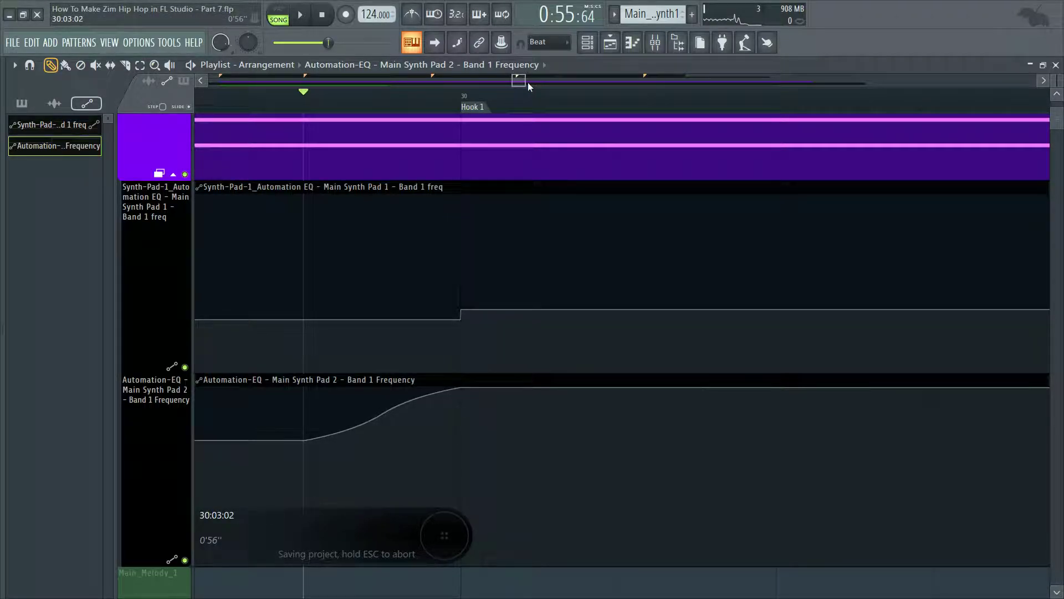
- Play the transition into Hook 1 with the Double curve 3 shape, and replay it from bar 29
mouse_move(527, 82)
mouse_down()
mouse_move(638, 71)
mouse_move(499, 83)
mouse_move(541, 84)
mouse_up()
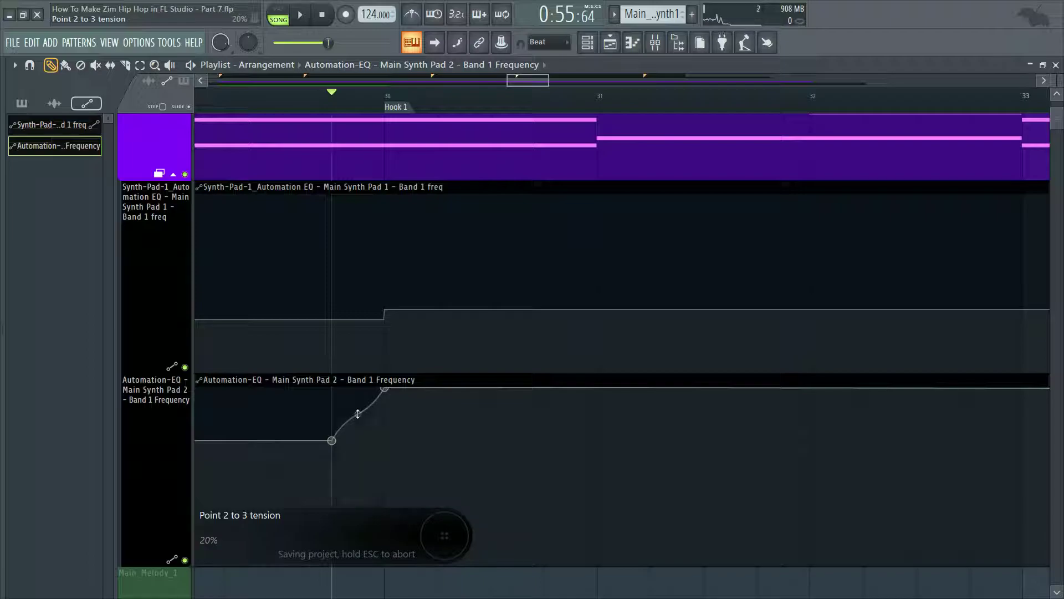
key(space)
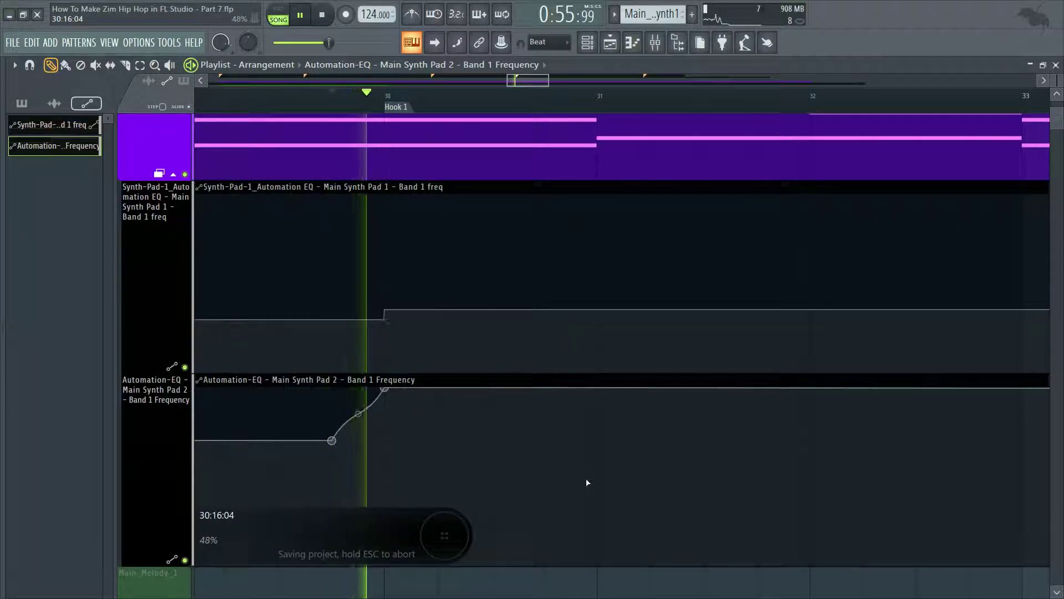
click(239, 96)
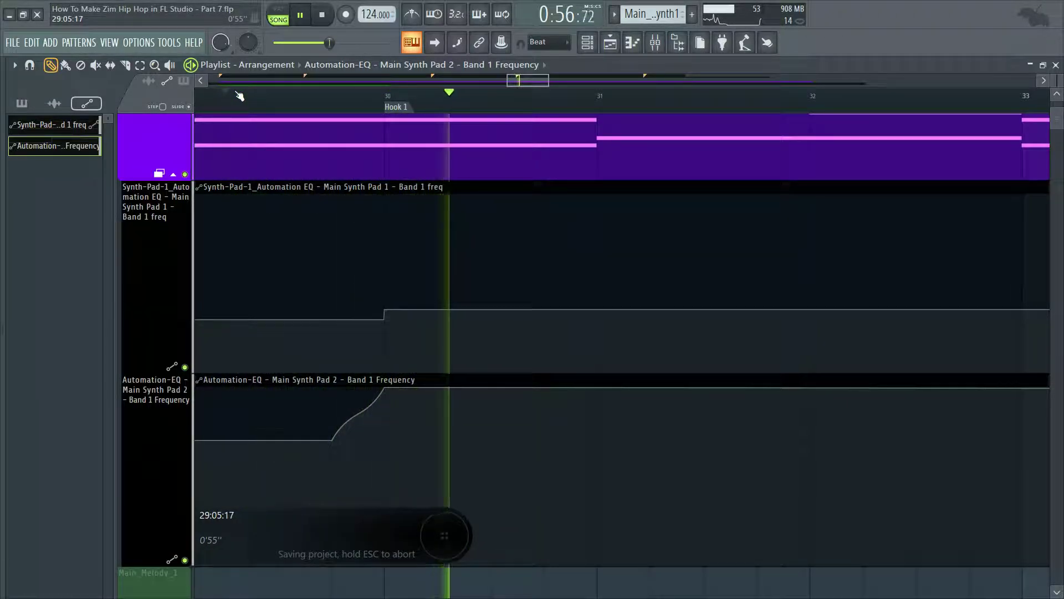
key(space)
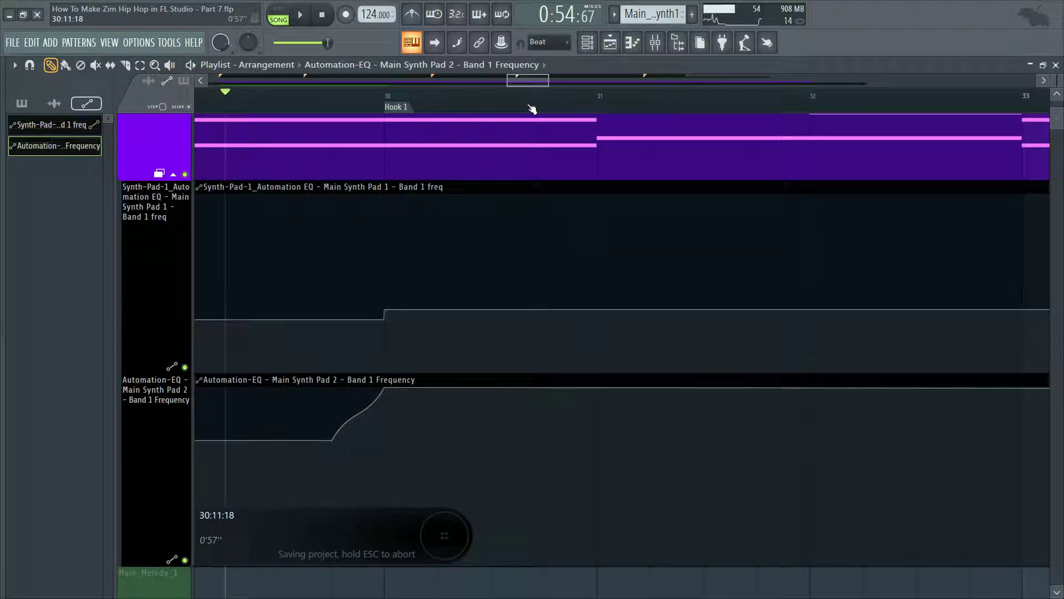
- Try Single curve 2 on the Hook 1 point of the Main Synth Pad 2 automation, and settle on the Single curve mode
mouse_move(506, 78)
mouse_down()
mouse_move(452, 80)
mouse_move(514, 83)
mouse_up()
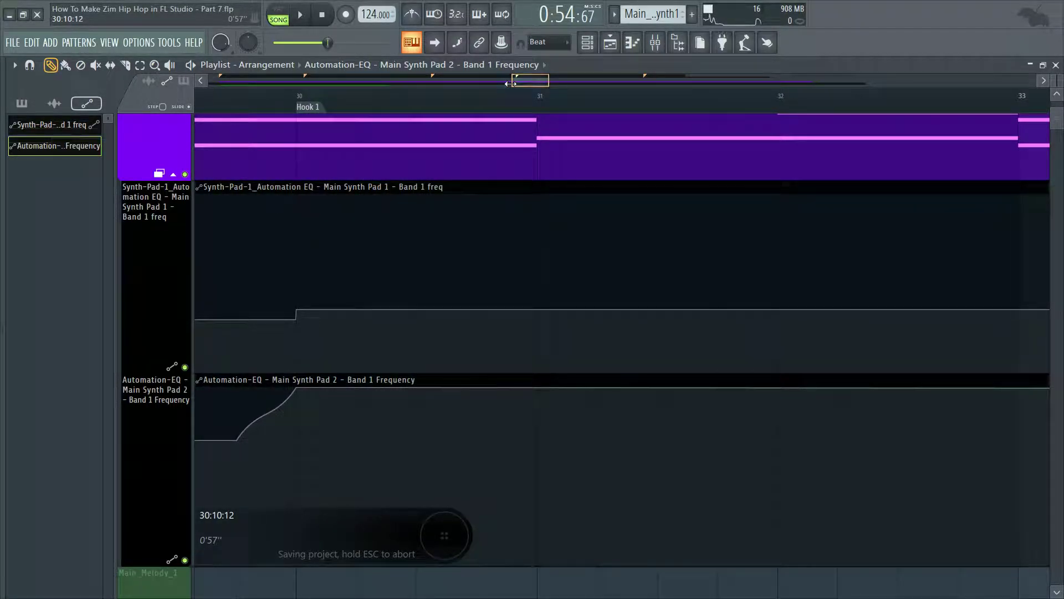
right_click(297, 391)
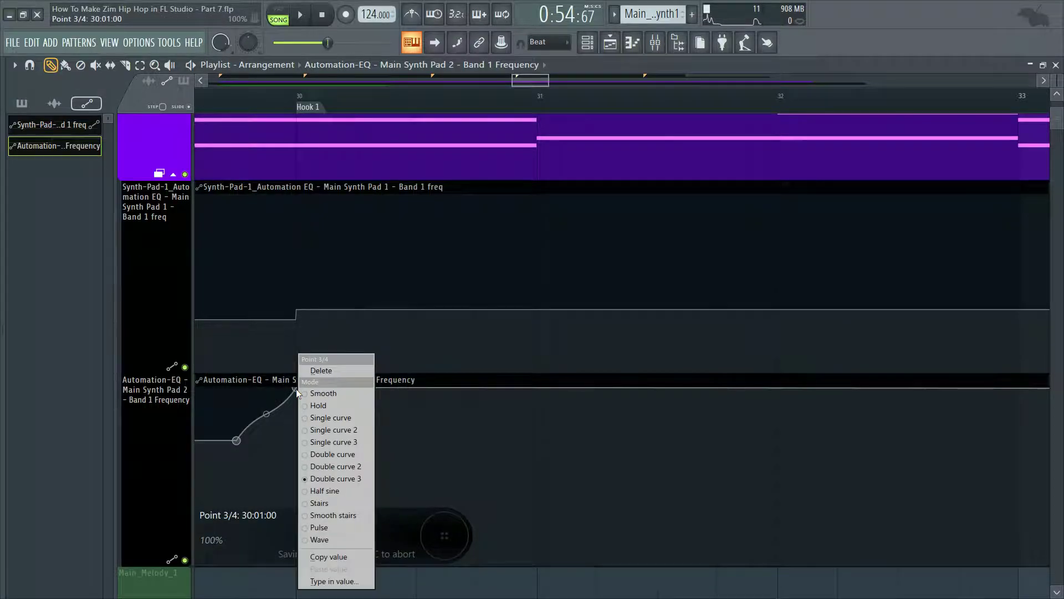
click(332, 428)
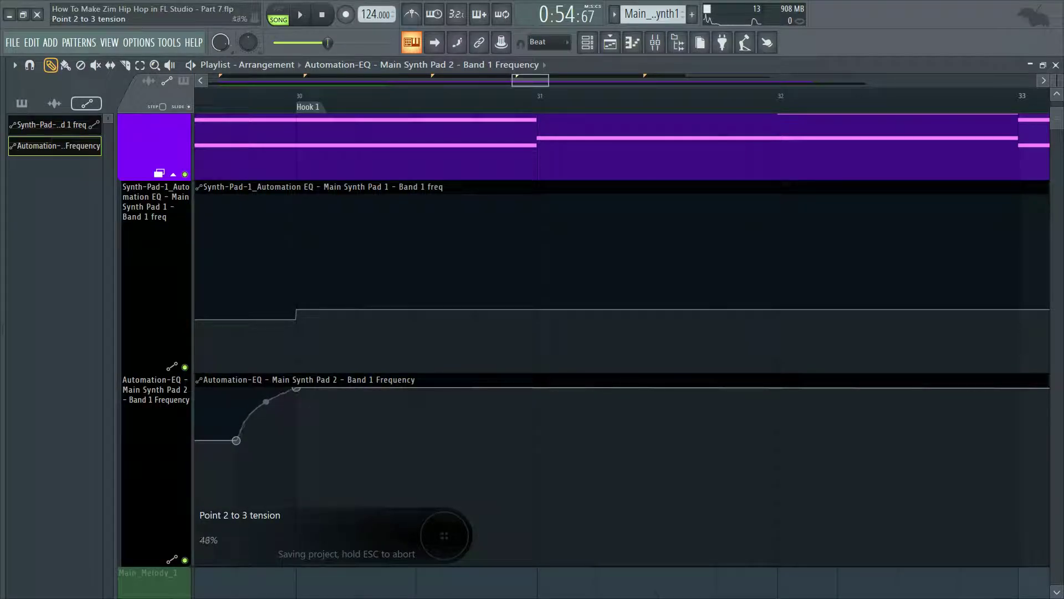
right_click(299, 391)
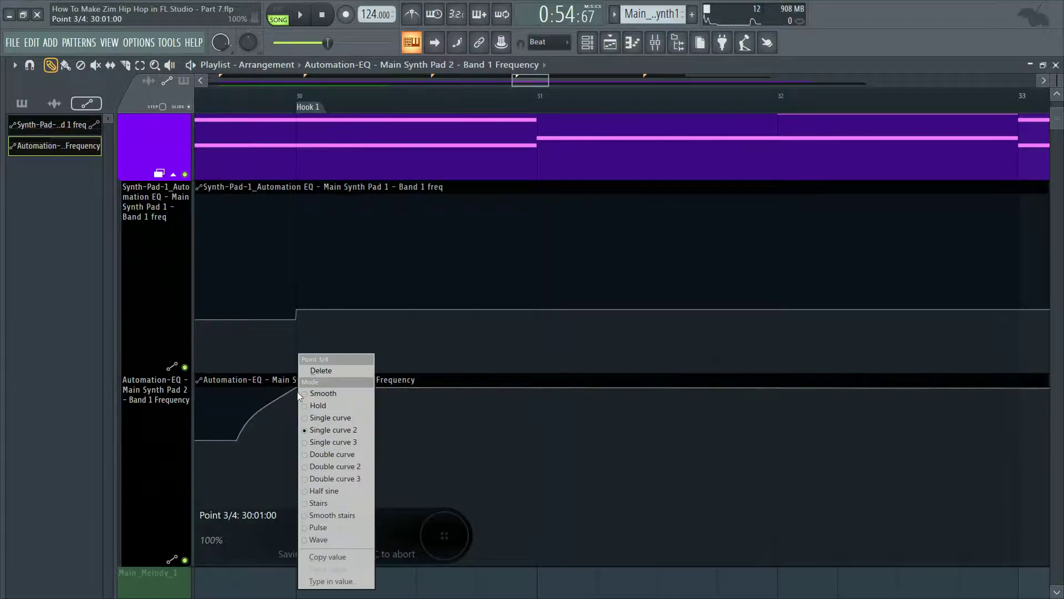
click(317, 417)
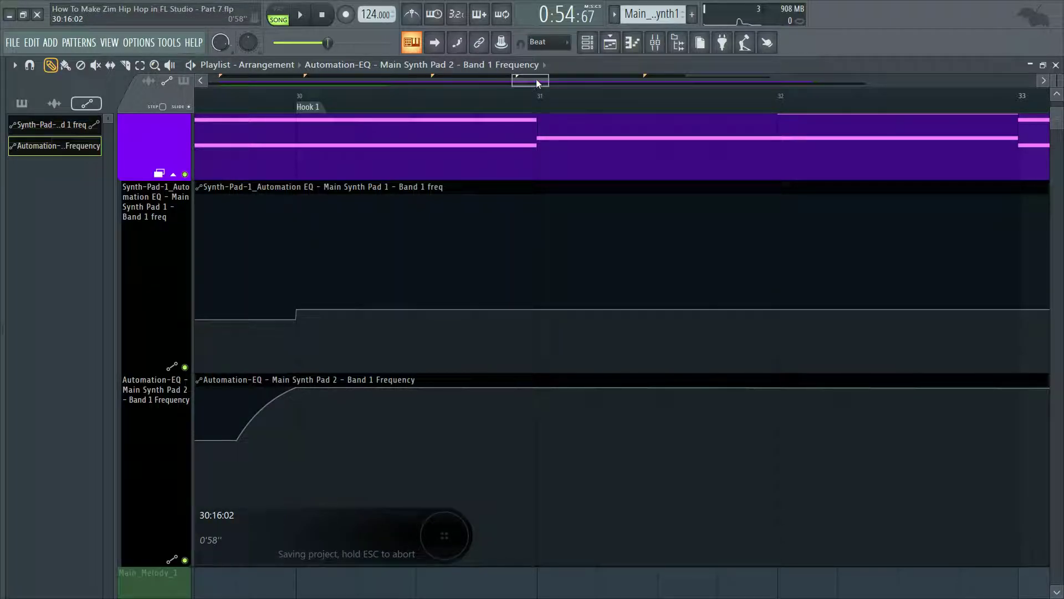
- Copy the value of the first point in the Automation-EQ Main Synth Pad 2 clip, and return to the Verse 2 section
drag(546, 79, 221, 312)
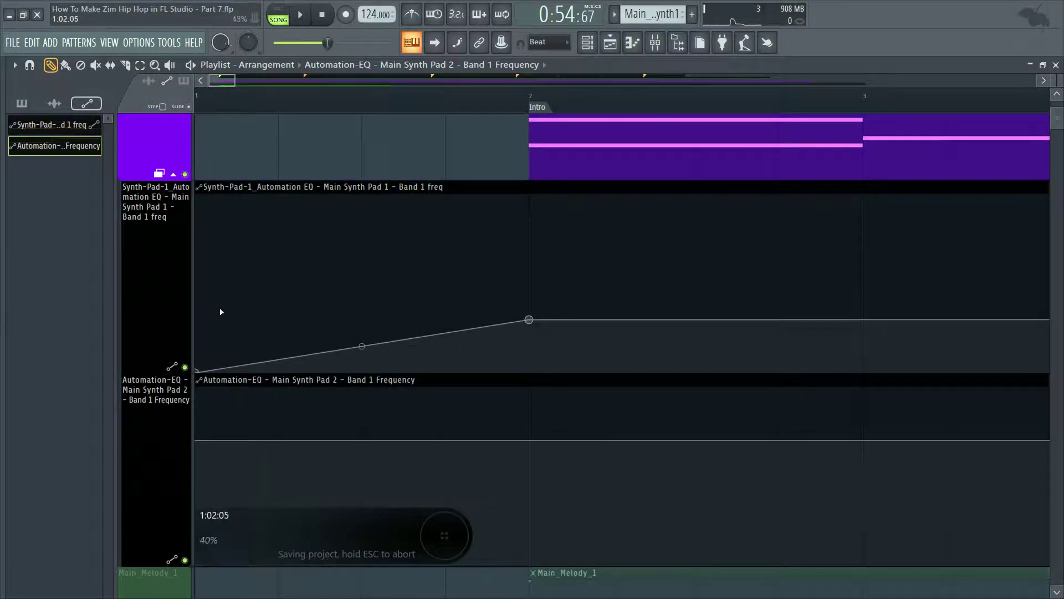
right_click(198, 439)
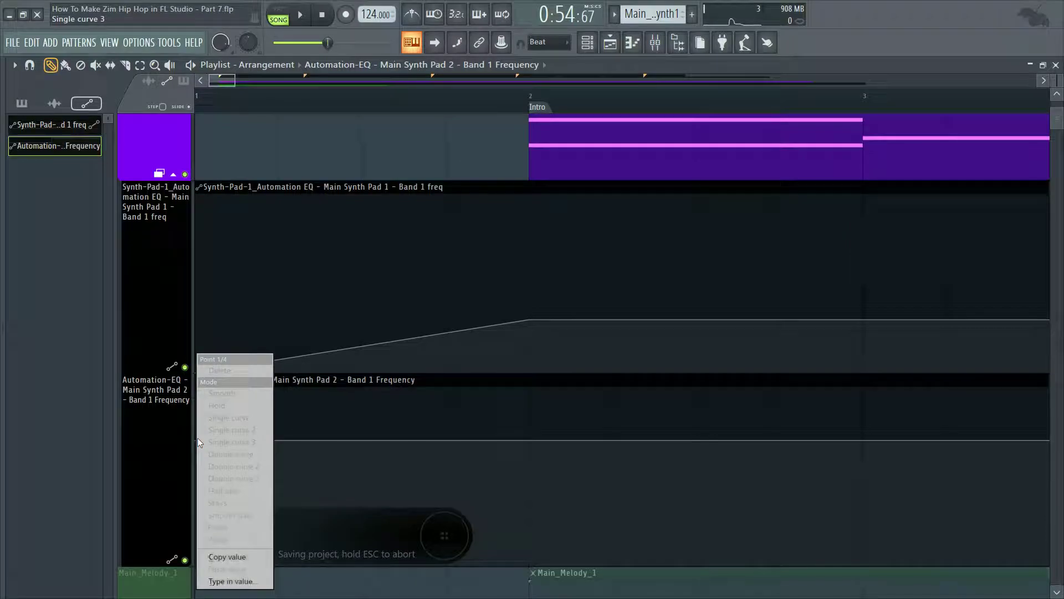
click(238, 556)
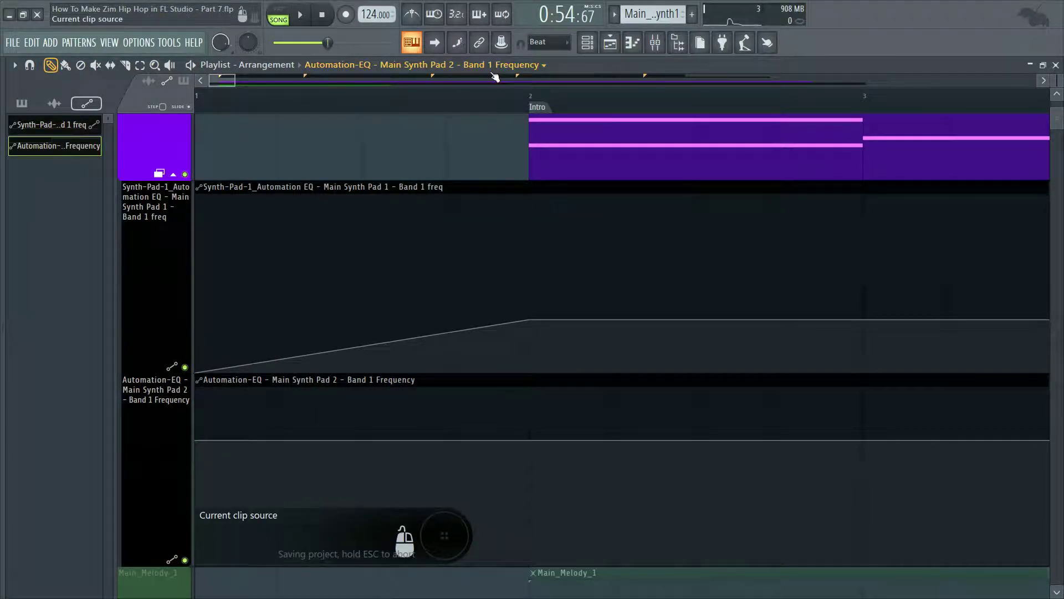
drag(233, 82, 786, 46)
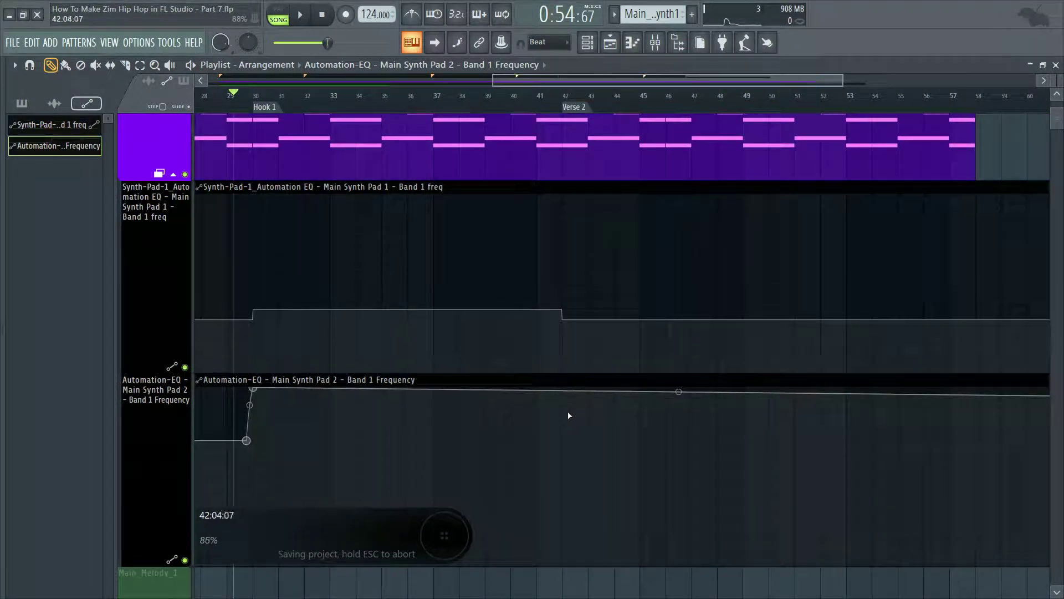
- Add a point at Verse 2 in the Main Synth Pad 2 automation, set it to Hold and paste the copied 70% value
click(562, 430)
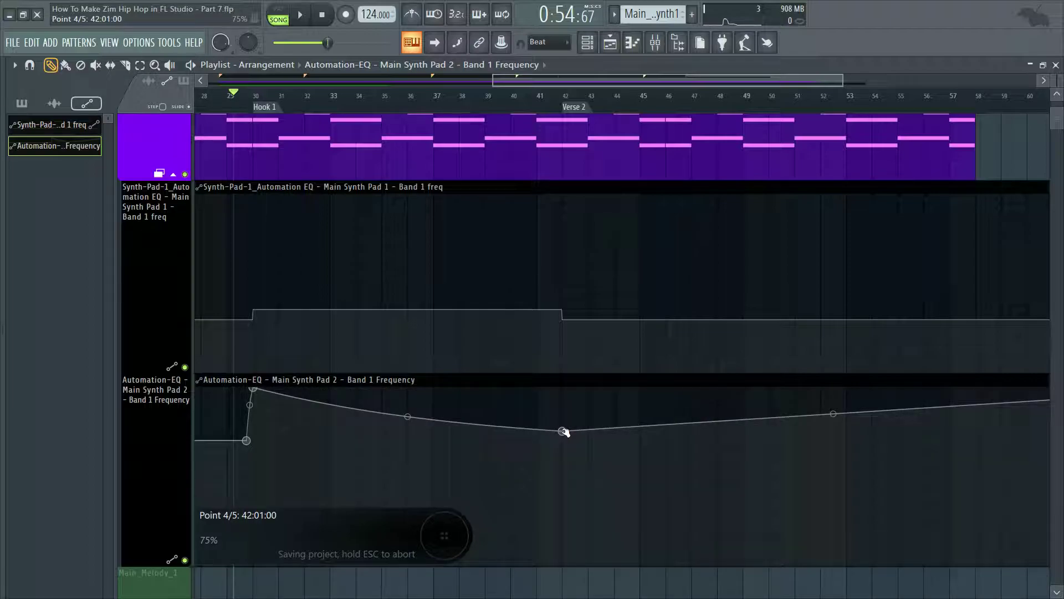
right_click(563, 431)
click(591, 408)
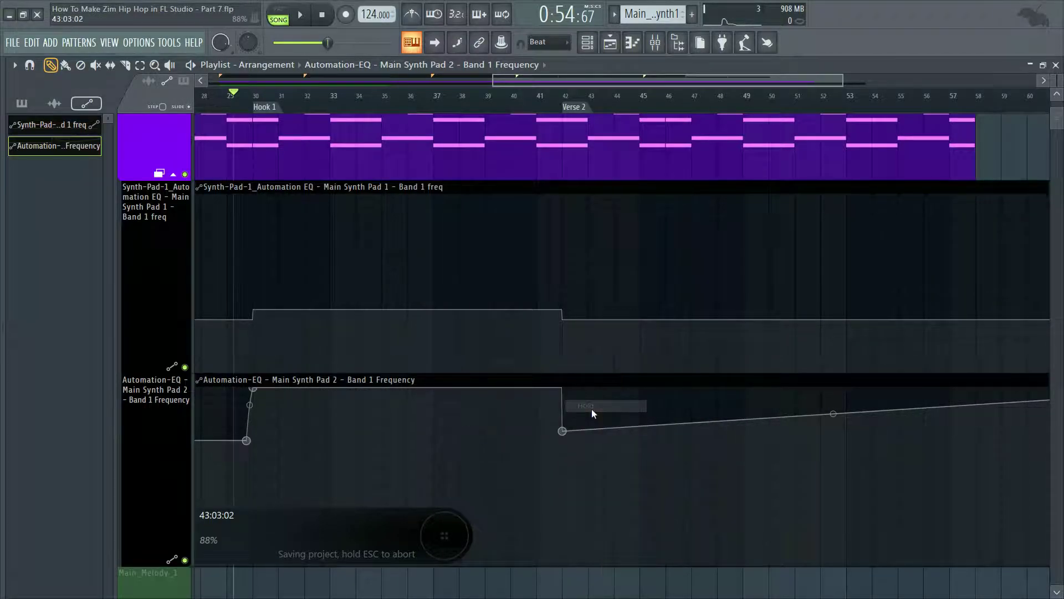
right_click(563, 431)
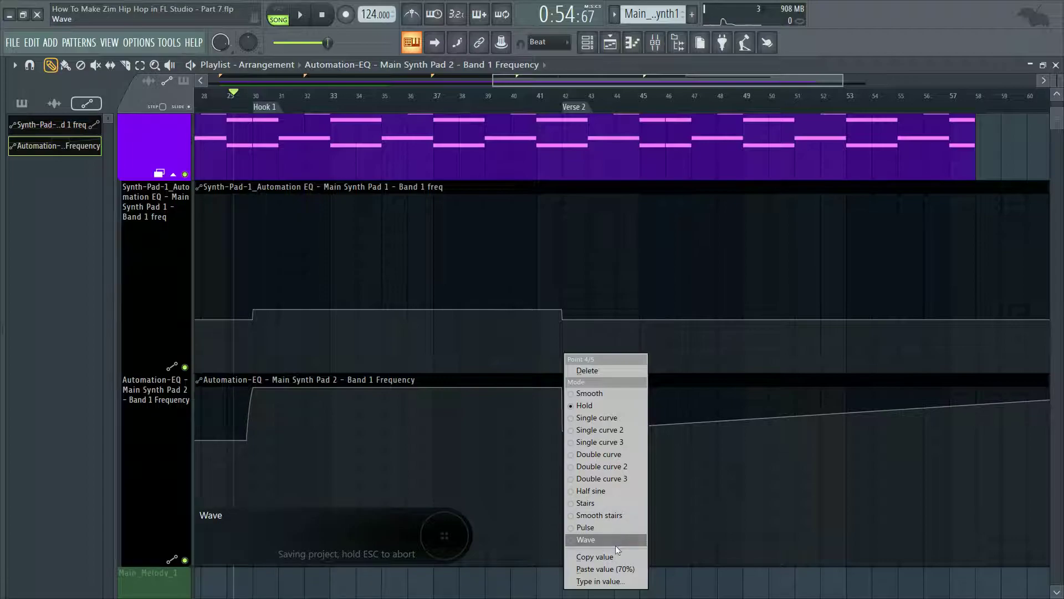
click(630, 567)
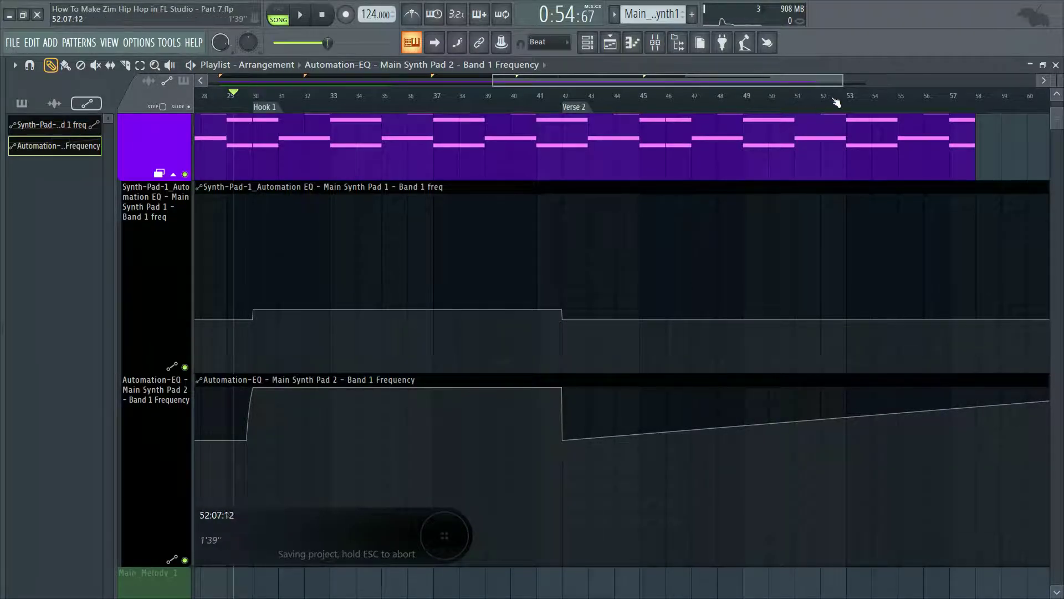
- Paste the copied 70% value onto the last point of the Main Synth Pad 2 automation at bar 63
drag(842, 74, 1006, 67)
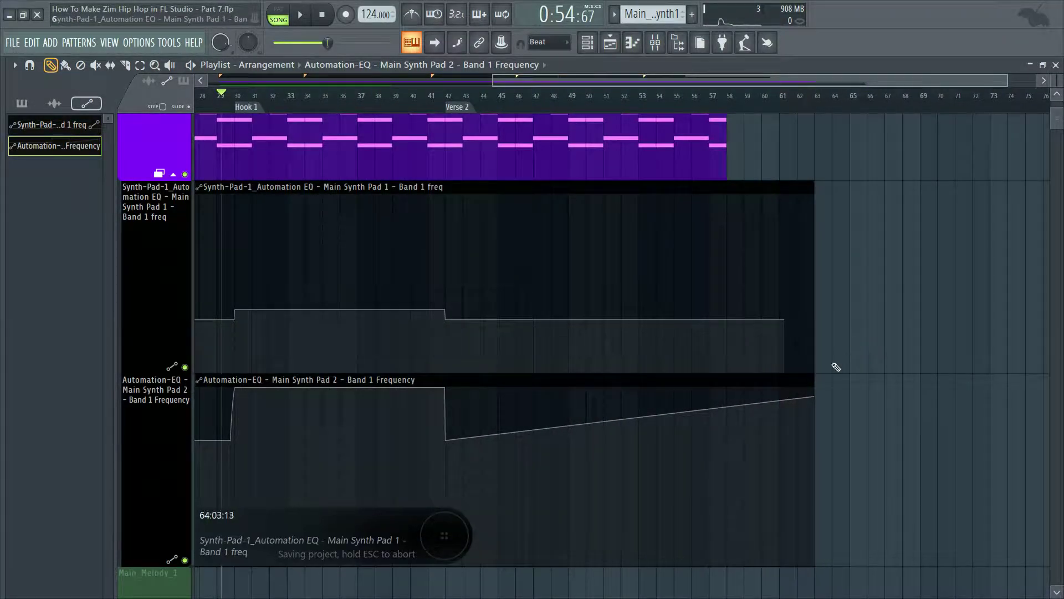
right_click(814, 397)
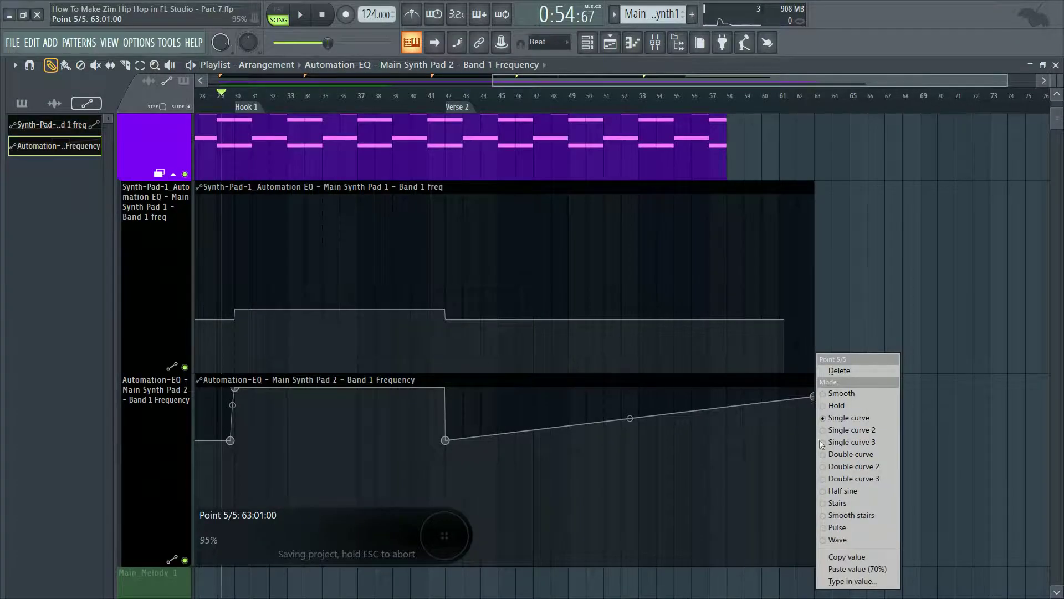
click(866, 571)
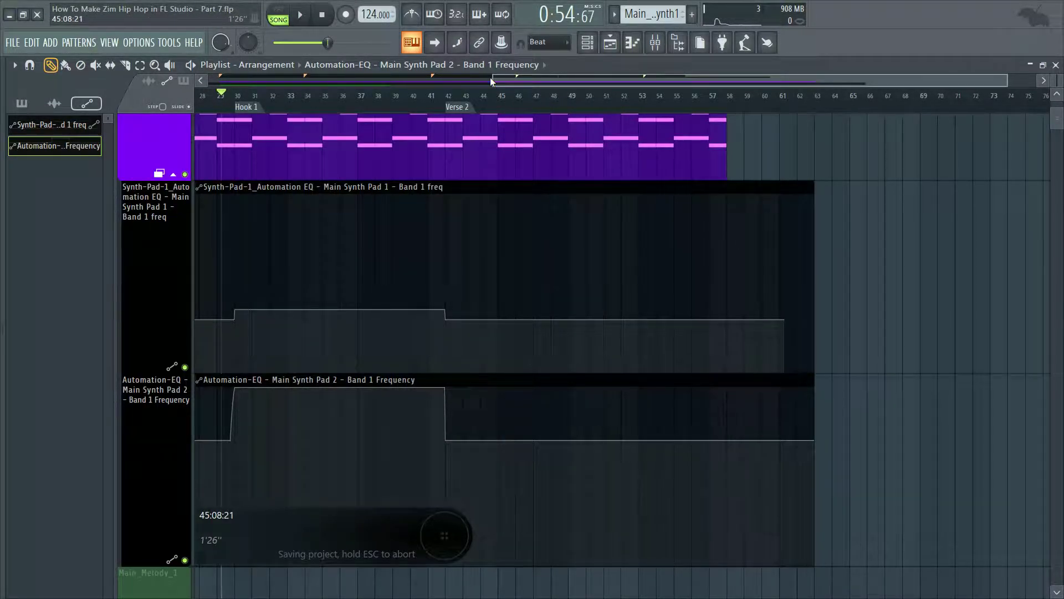
- Review the automation around Hook 1 and Verse 2, and play the song from the Intro marker
drag(490, 77, 331, 81)
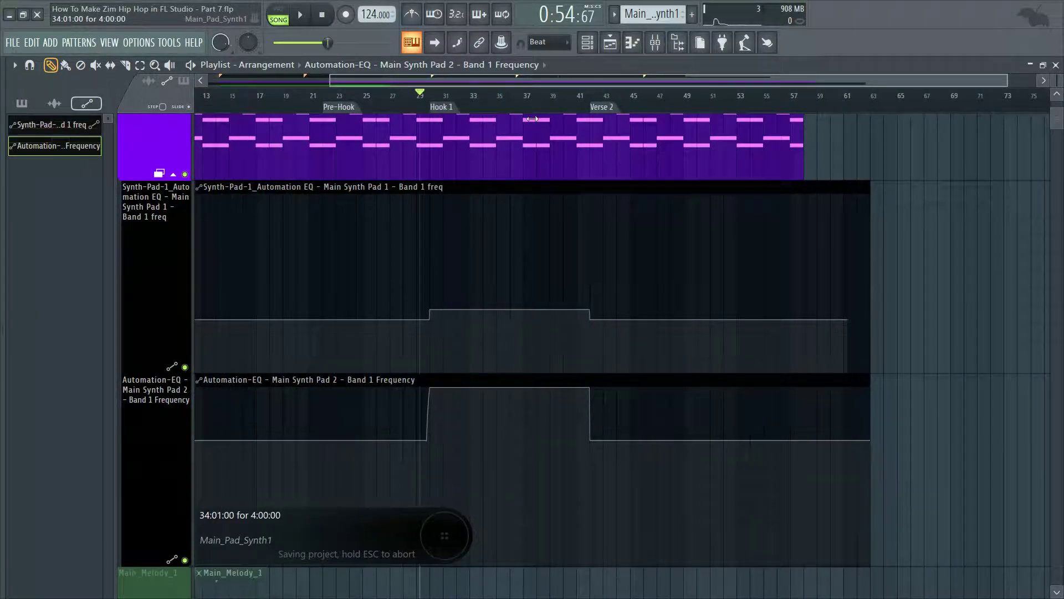
drag(1009, 78, 593, 82)
drag(518, 83, 739, 66)
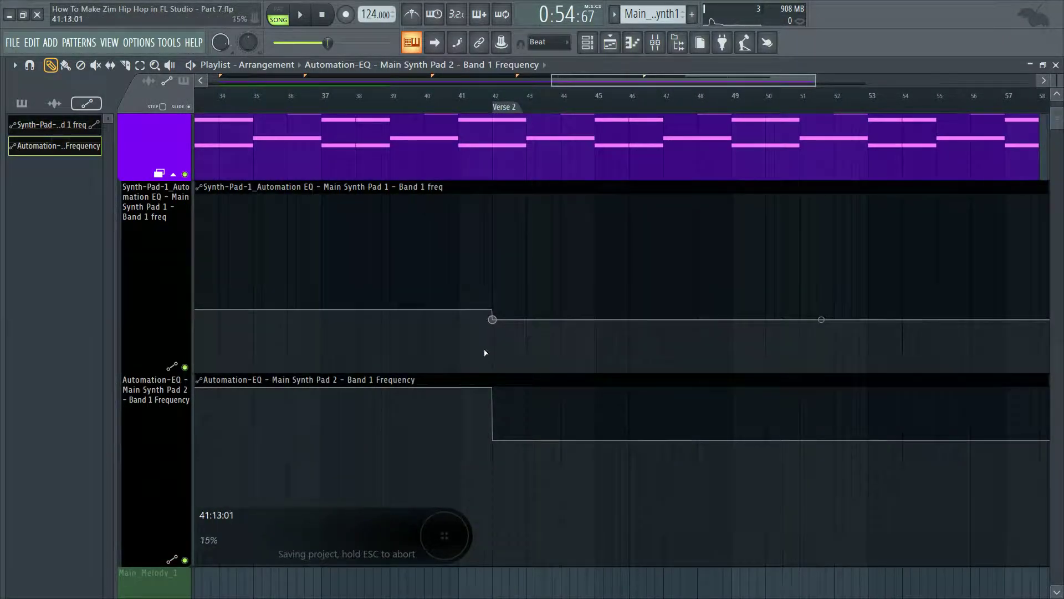
key(space)
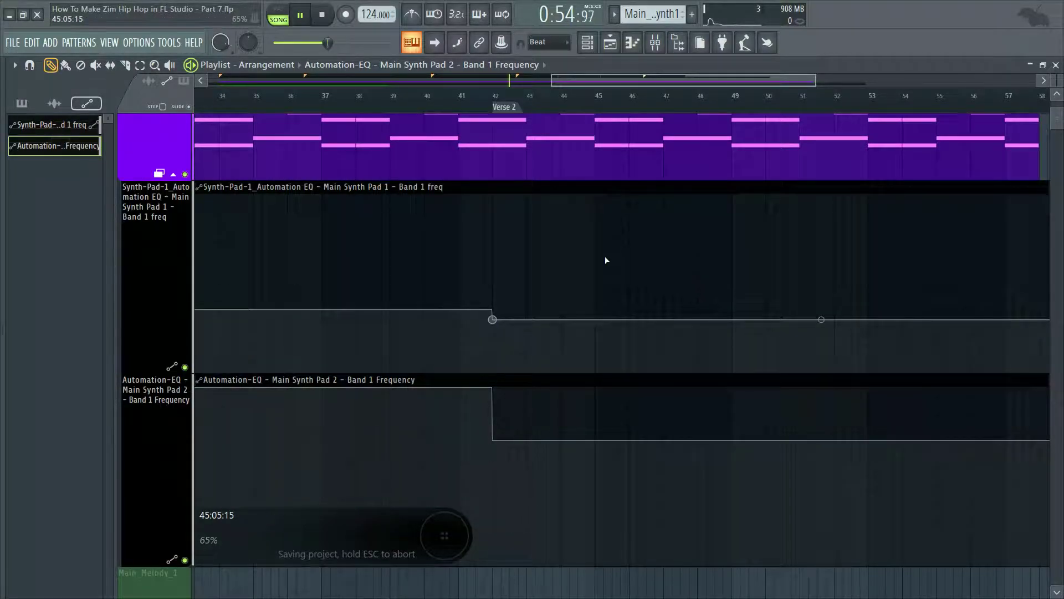
drag(596, 81, 215, 143)
key(space)
click(231, 108)
key(space)
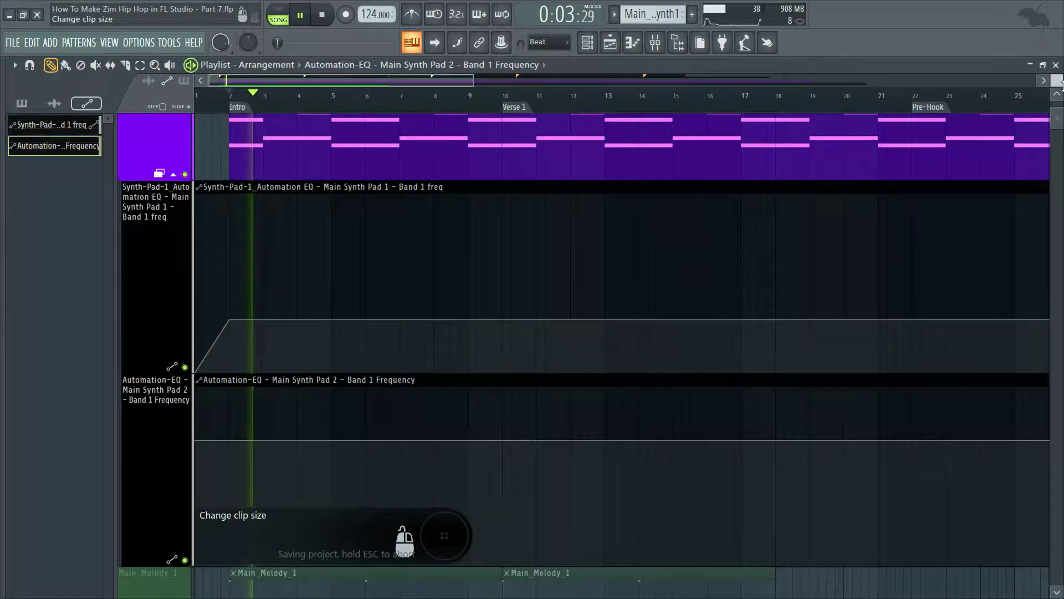
- Examine the pad clips and both automation lanes from the Intro through Verse 2 during playback
drag(1059, 81, 1059, 148)
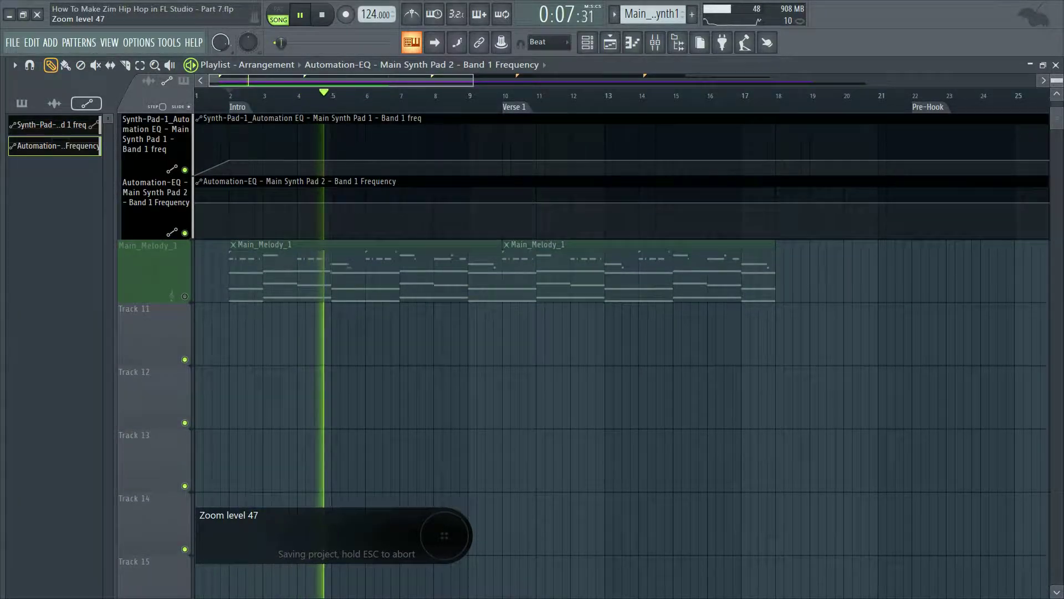
scroll(803, 316, down, 3)
scroll(803, 315, up, 6)
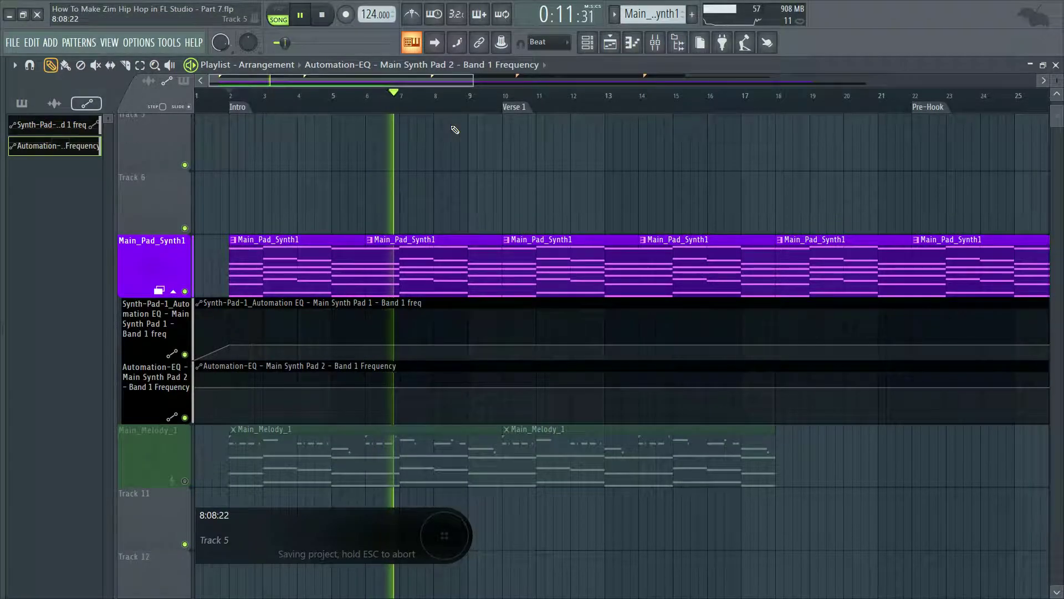
drag(474, 81, 737, 62)
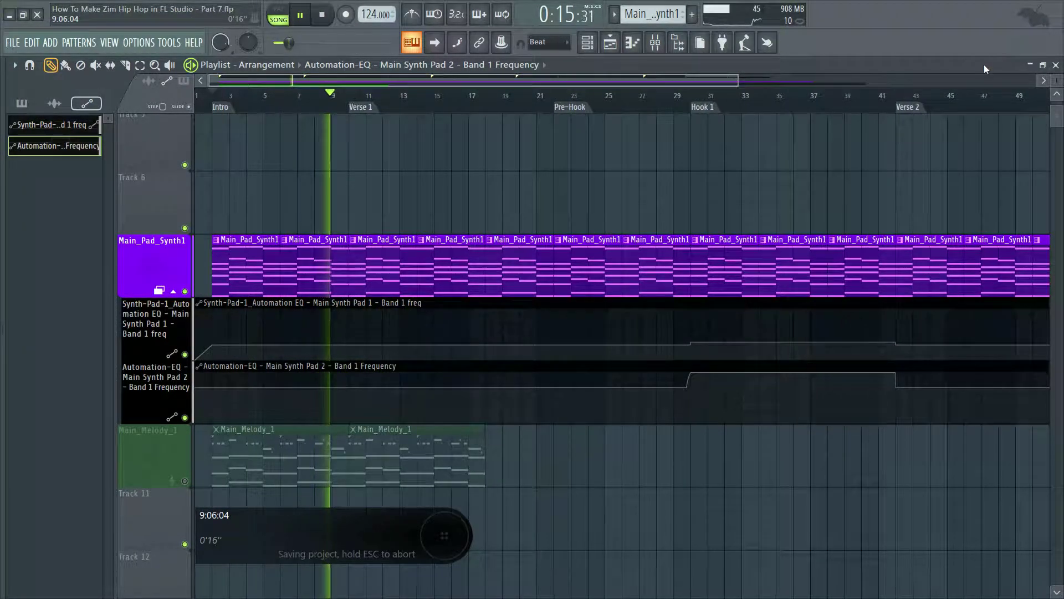
drag(1057, 81, 1056, 96)
scroll(696, 173, up, 3)
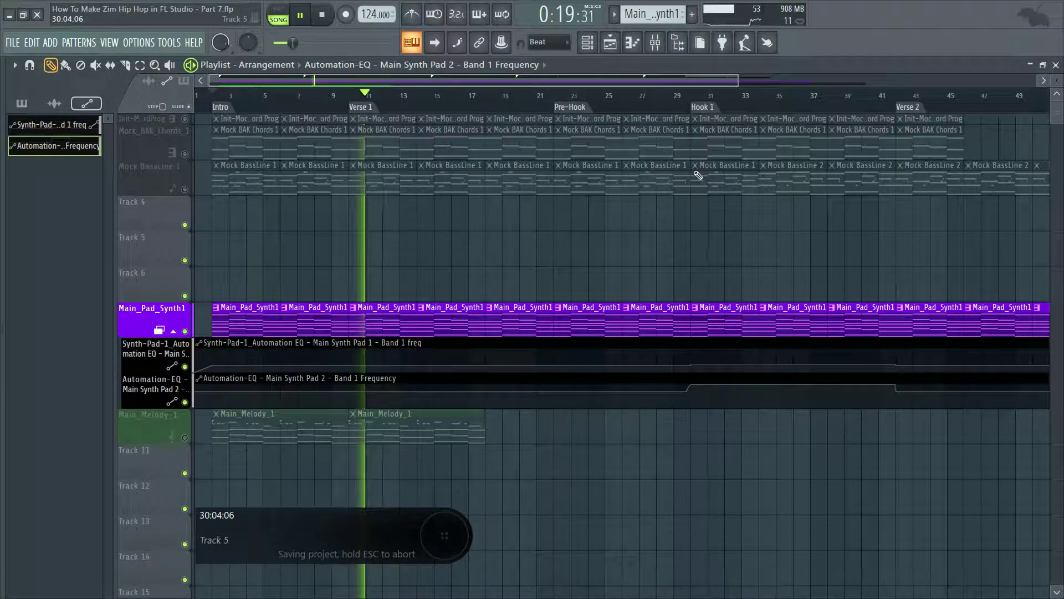
drag(359, 82, 500, 82)
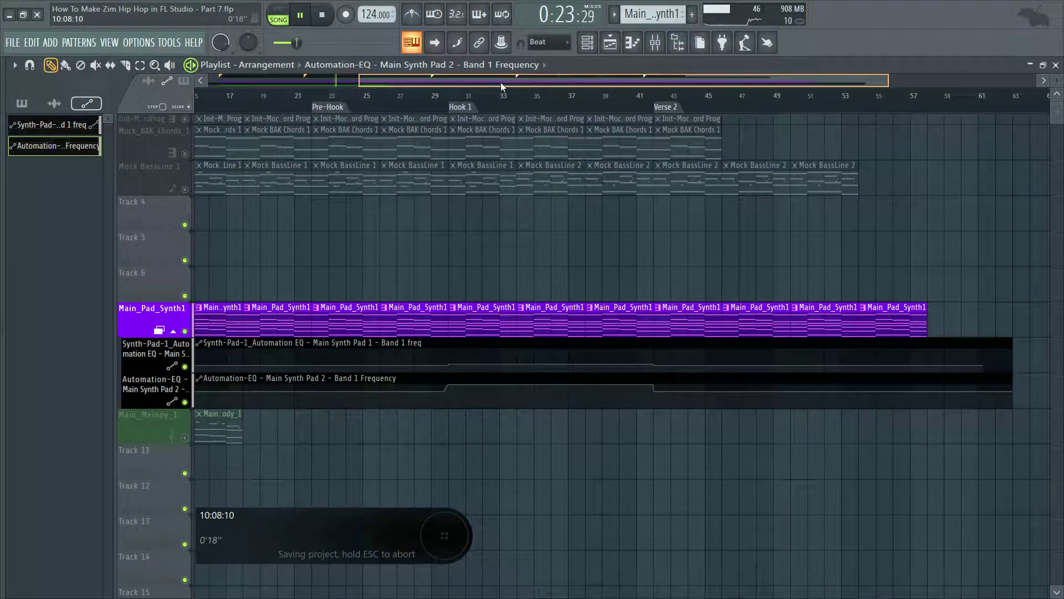
drag(500, 82, 338, 118)
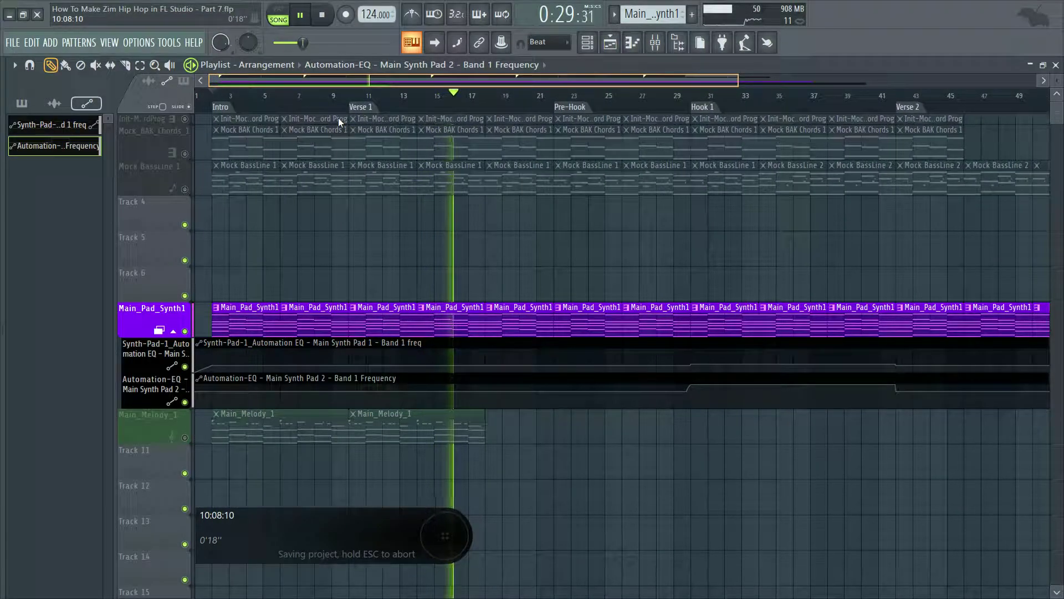
drag(339, 118, 447, 99)
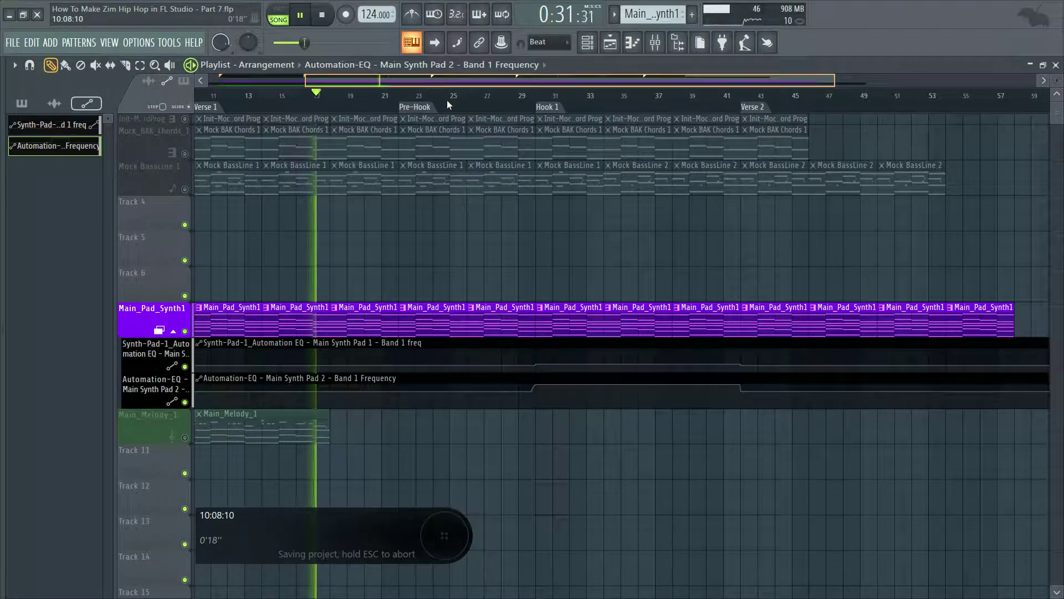
- Play the transition from the Pre-Hook into Hook 1, and replay it from about bar 28
click(494, 94)
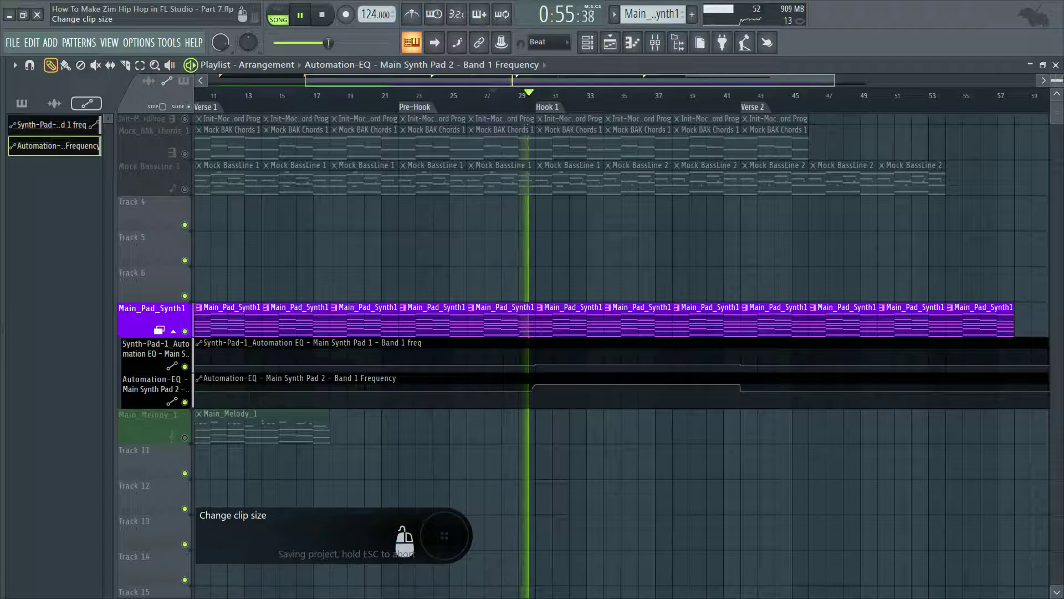
scroll(582, 365, up, 5)
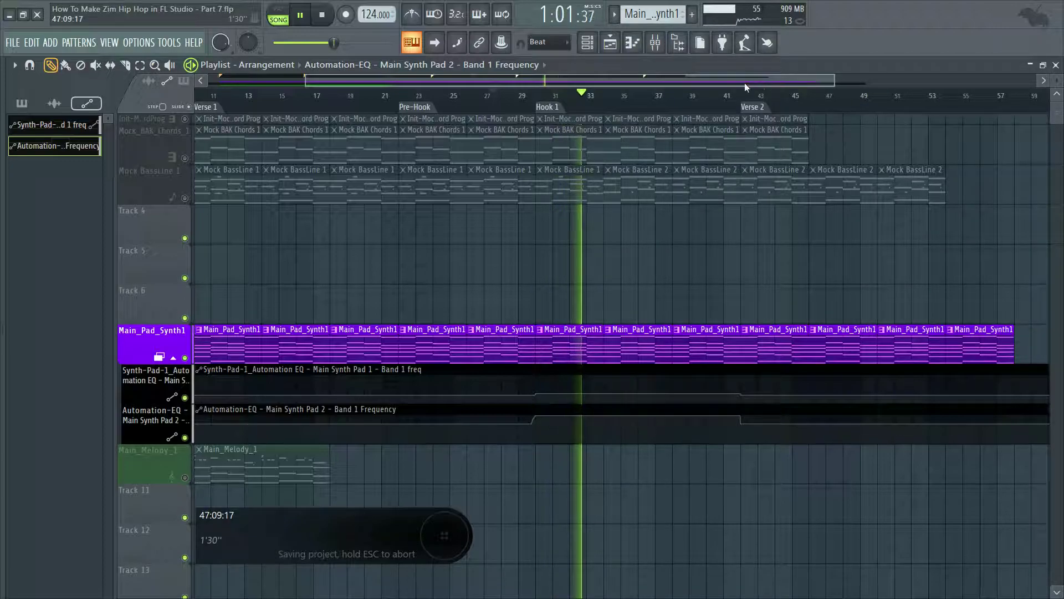
drag(643, 81, 680, 76)
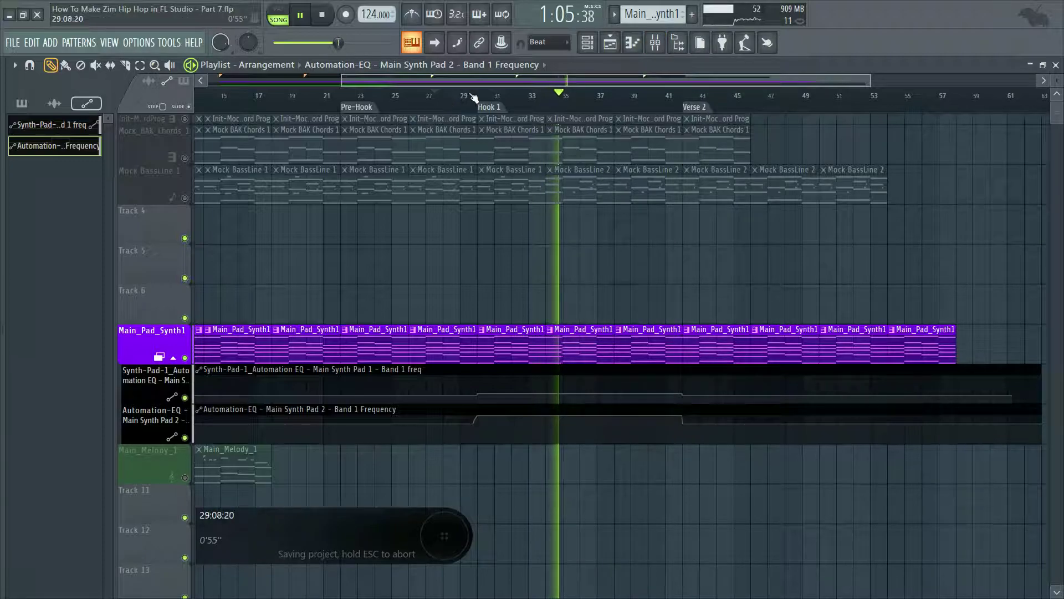
click(446, 95)
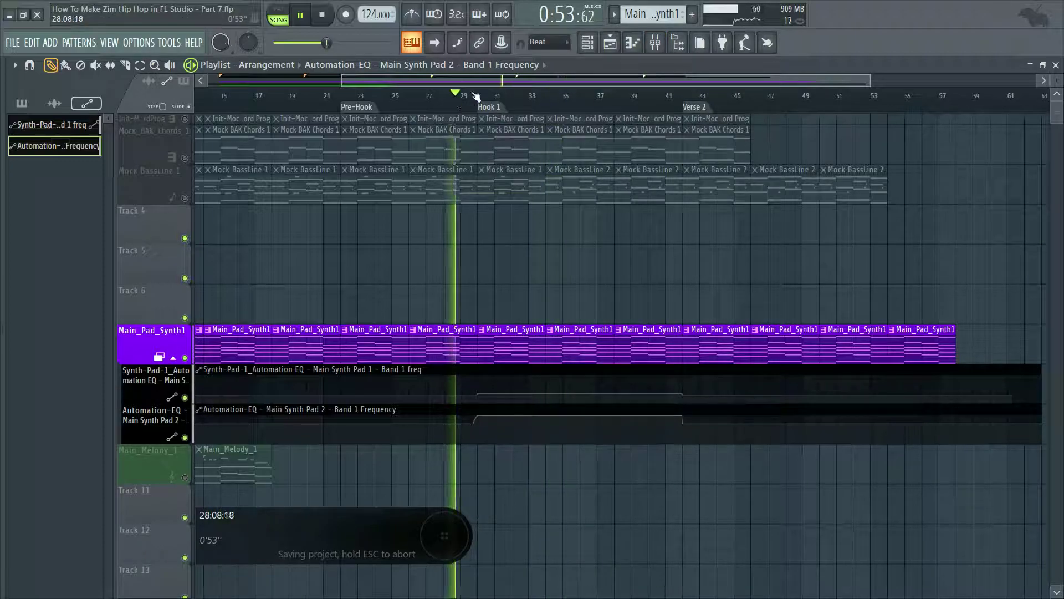
- In Main Synth Pad 2's first FabFilter Pro-Q 2, set band 7 to a gain of -4 dB and a Q of 5
click(657, 51)
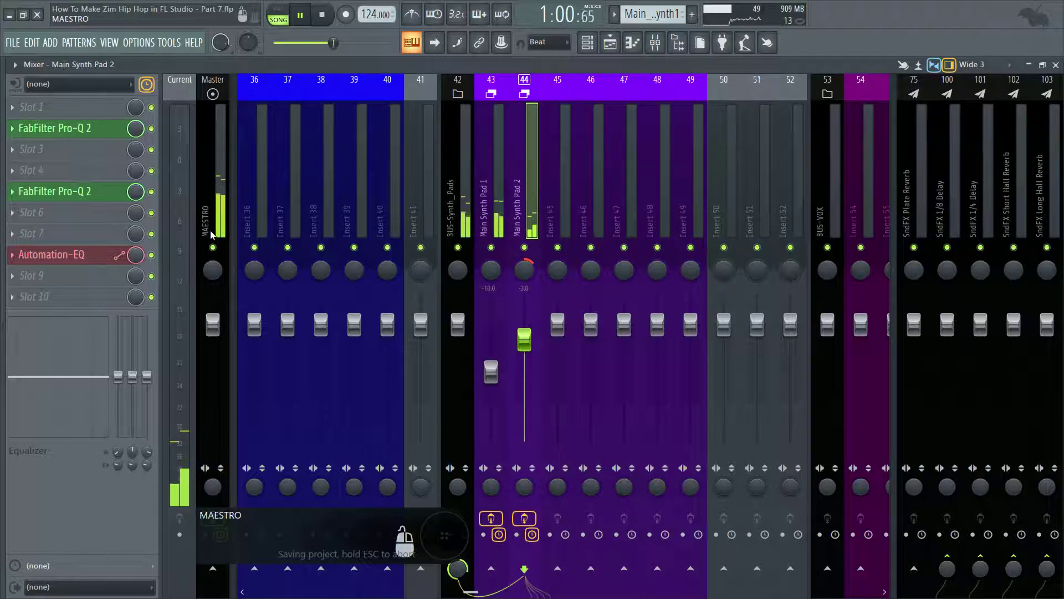
click(93, 135)
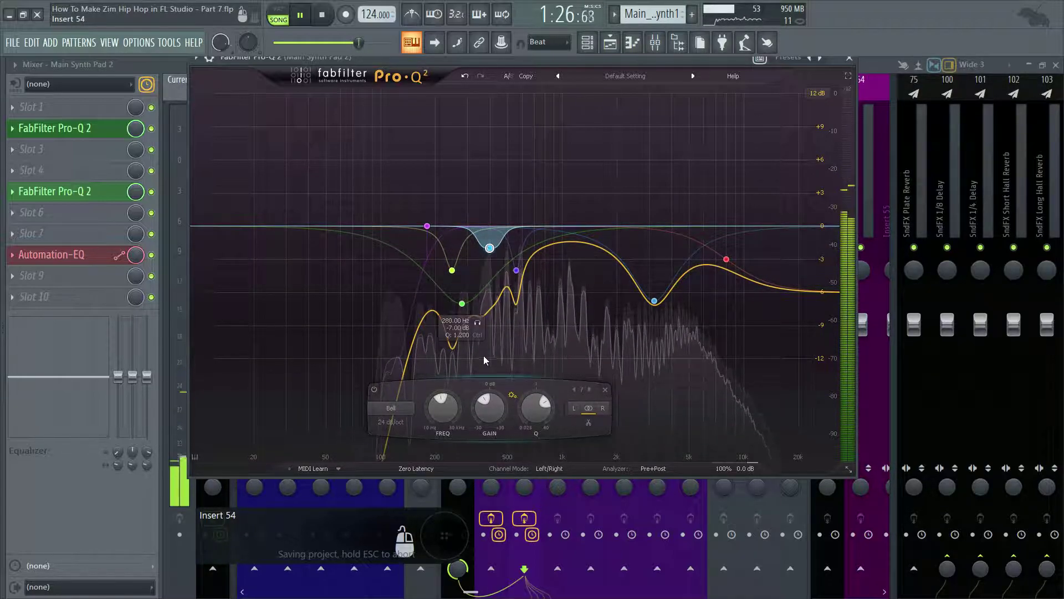
double_click(489, 409)
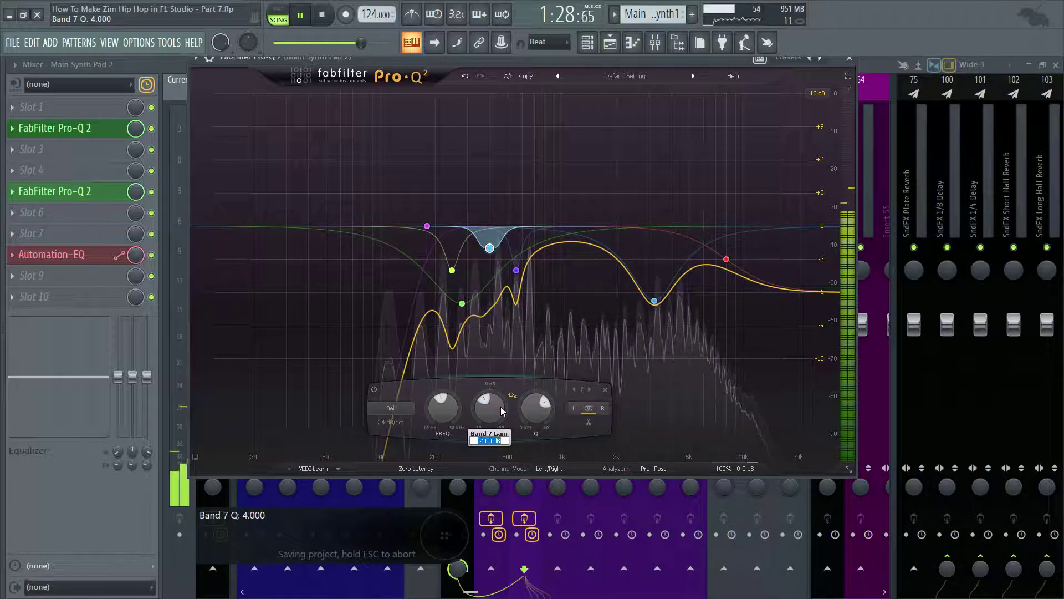
text(-4)
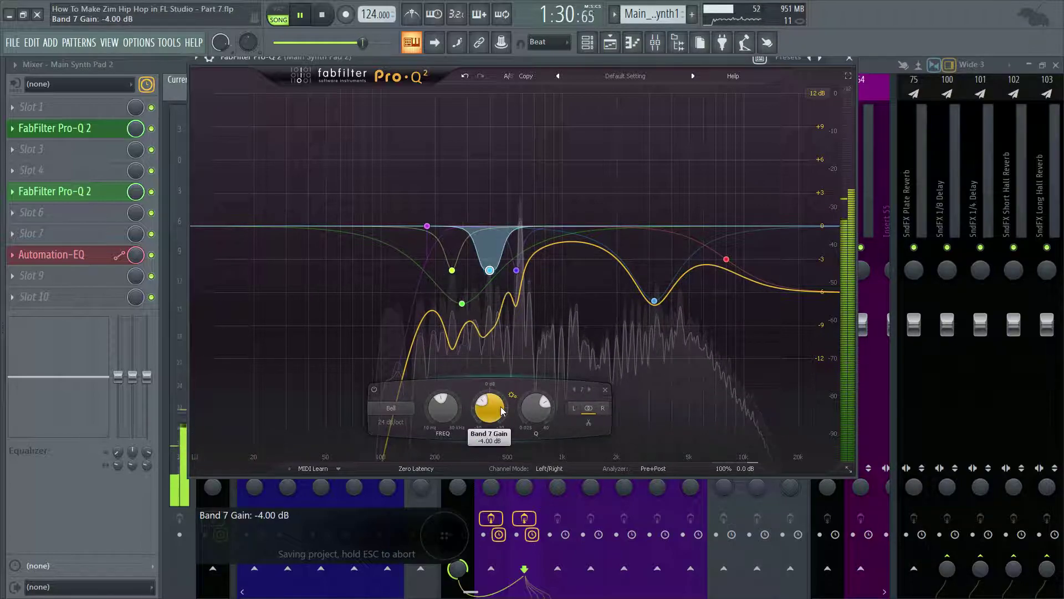
key(Return)
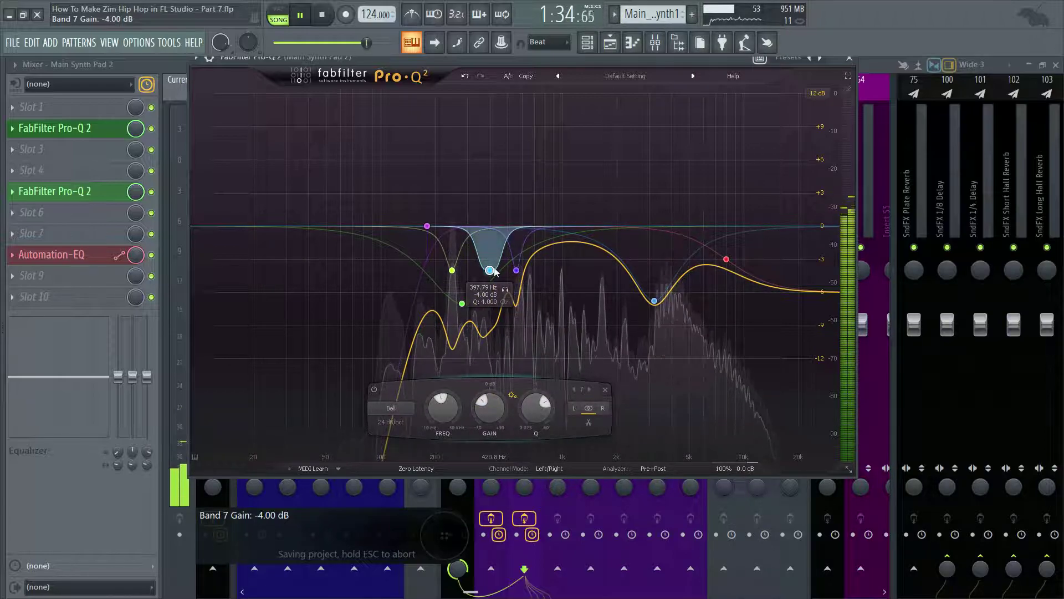
double_click(541, 403)
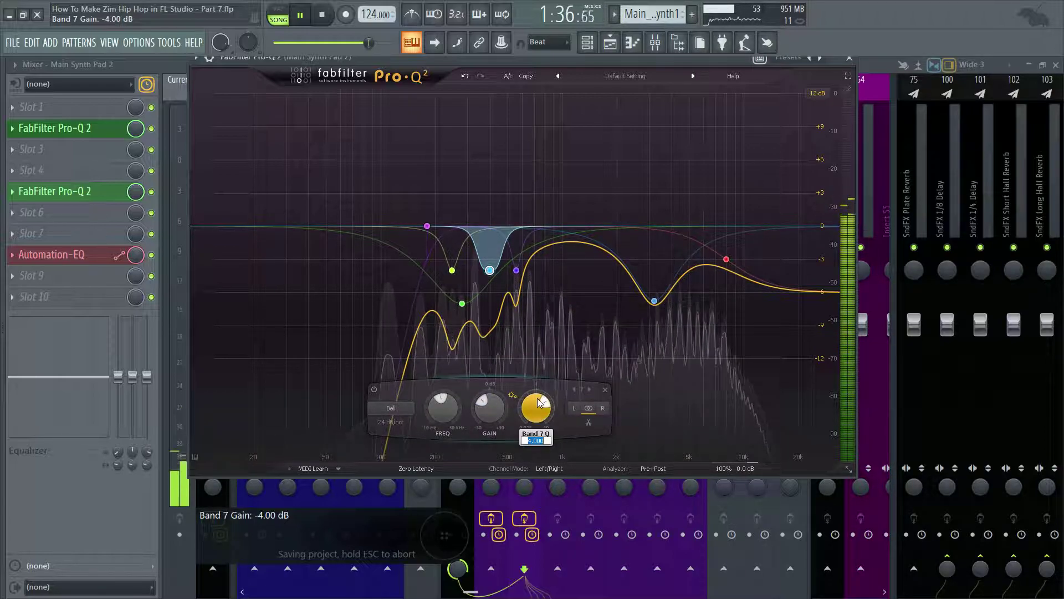
text(5)
key(Return)
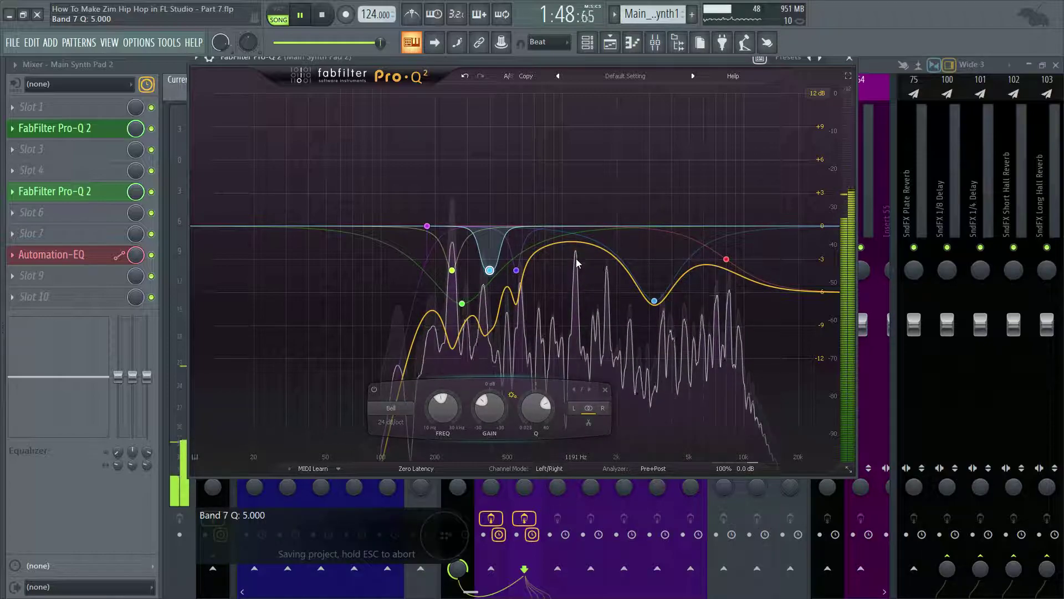
- Save the project and close the FabFilter Pro-Q 2 window
mouse_move(575, 254)
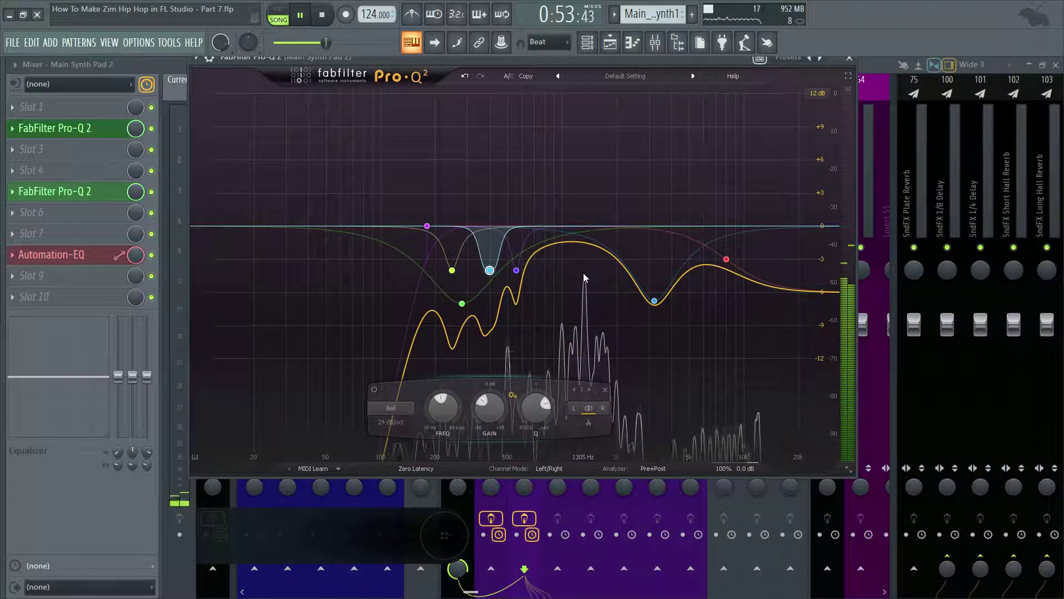
mouse_move(583, 280)
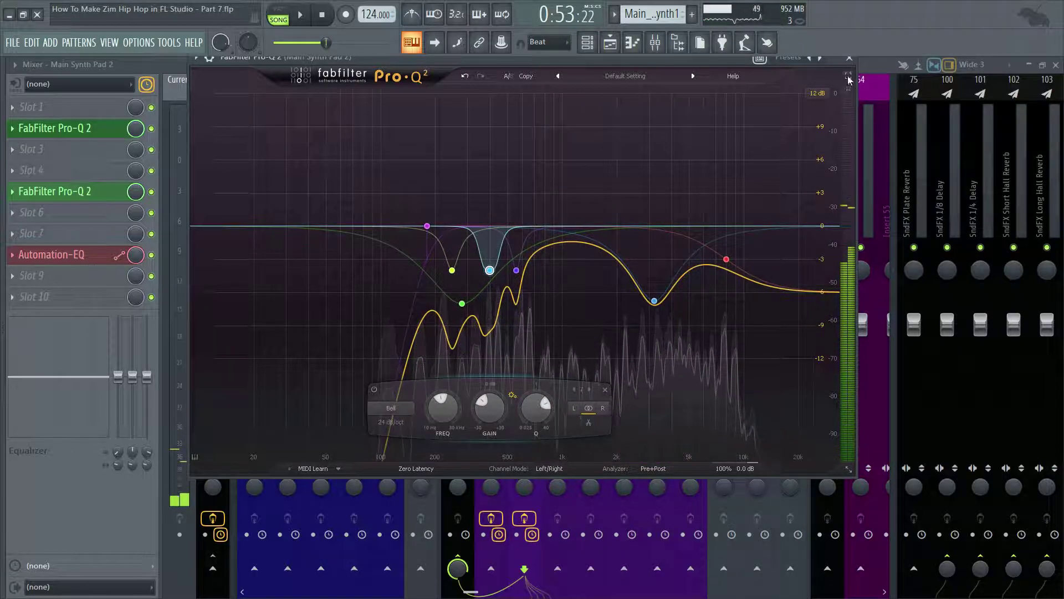
key(ctrl+s)
click(849, 58)
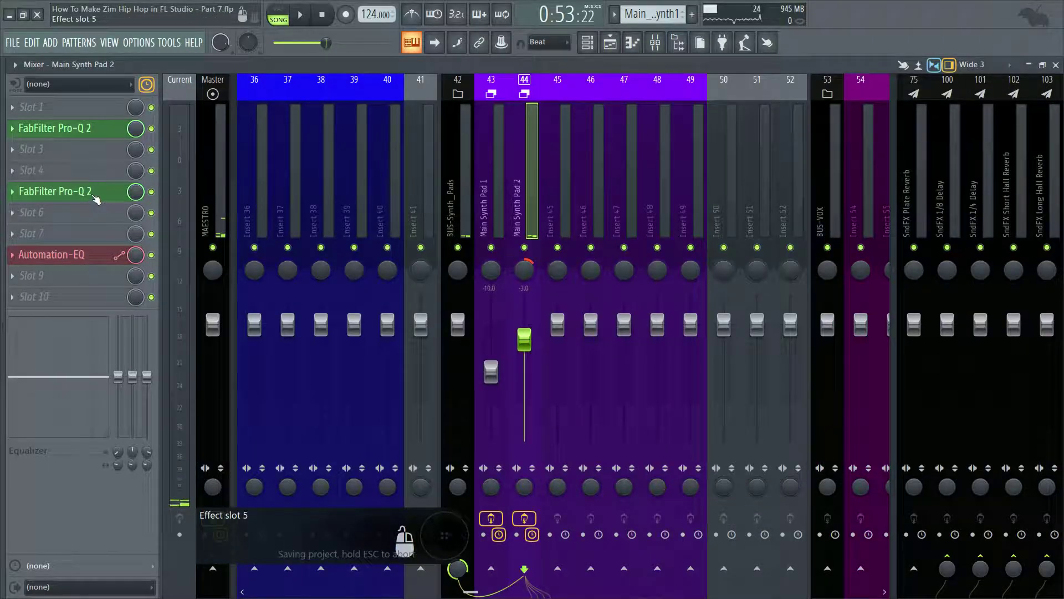
- Play the hook transition and load another FabFilter Pro-Q 2 into slot 3 of Main Synth Pad 2
key(space)
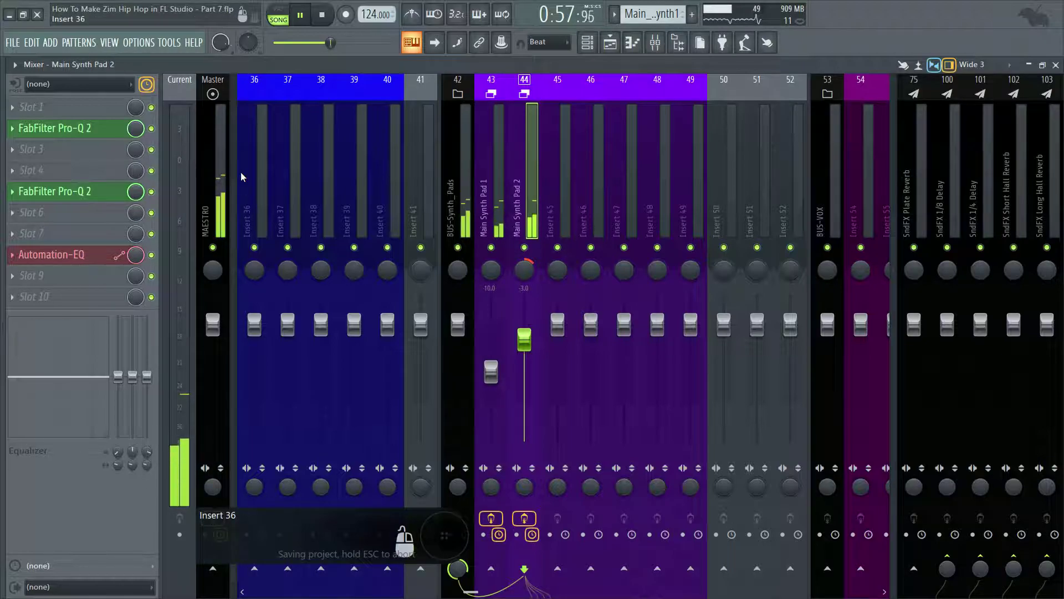
click(18, 157)
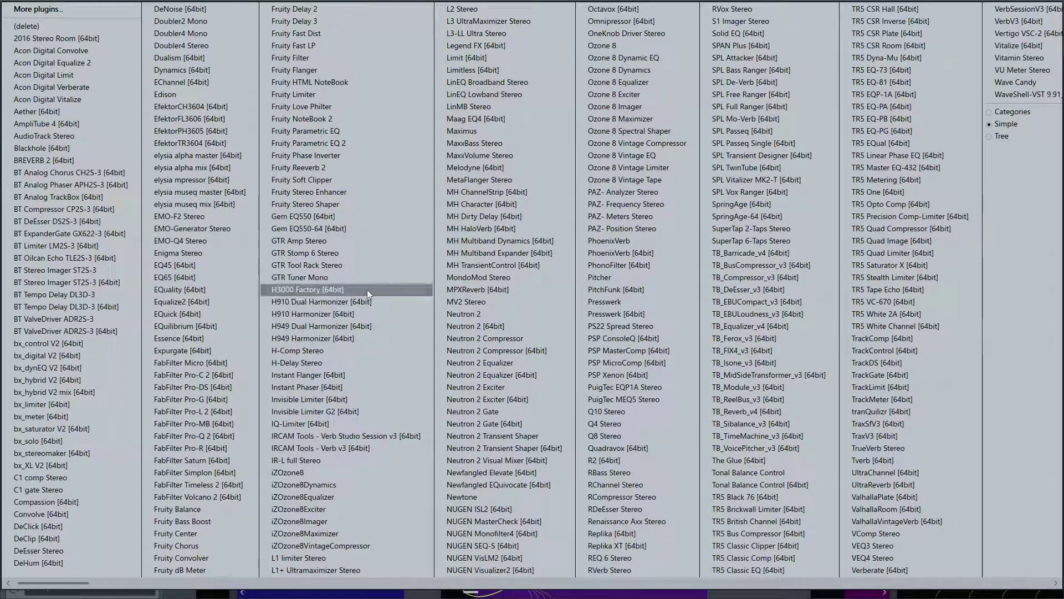
click(231, 438)
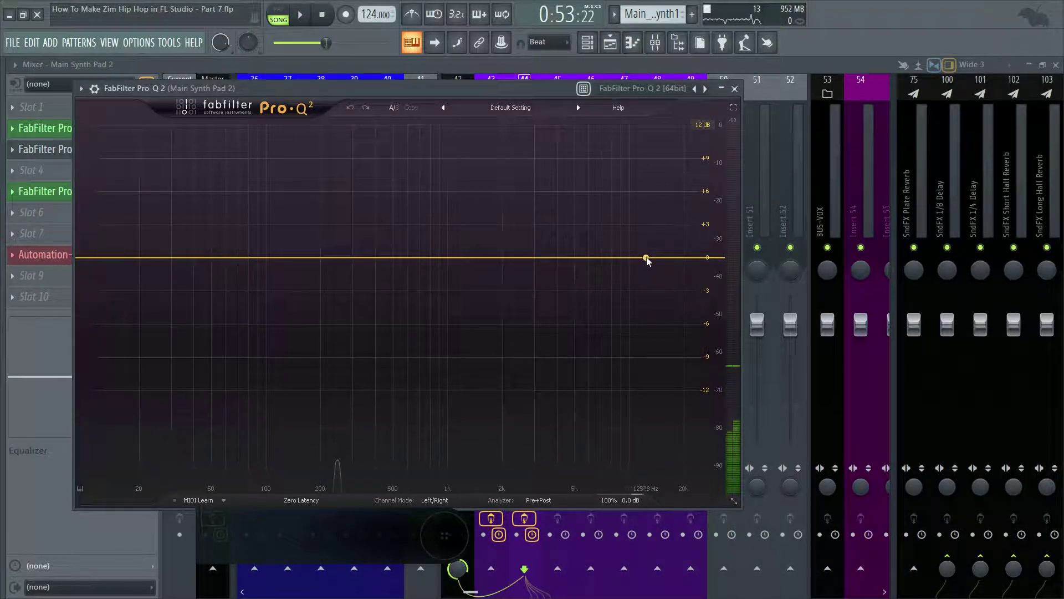
- Add a high-shelf band at about 1556 Hz with about +2.8 dB gain and a Q of 0.3, tuning it during playback
drag(647, 258, 523, 239)
key(space)
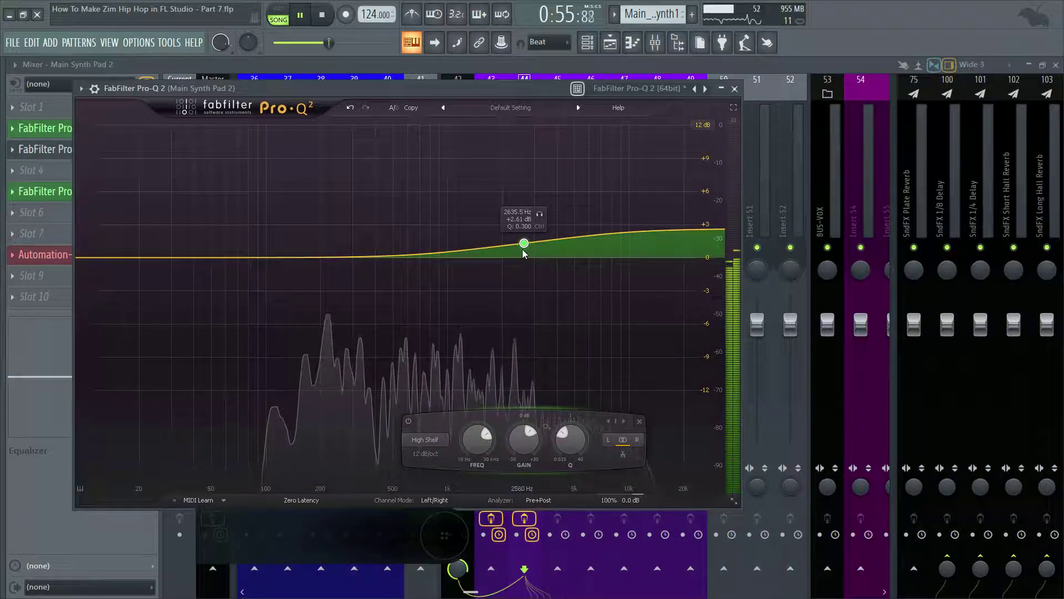
drag(524, 245, 483, 247)
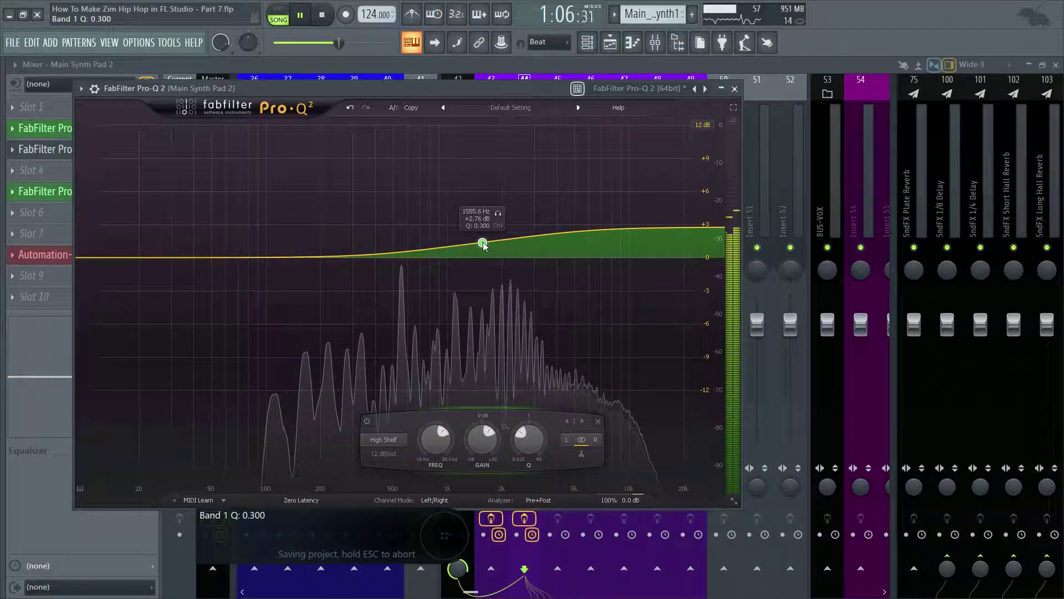
key(space)
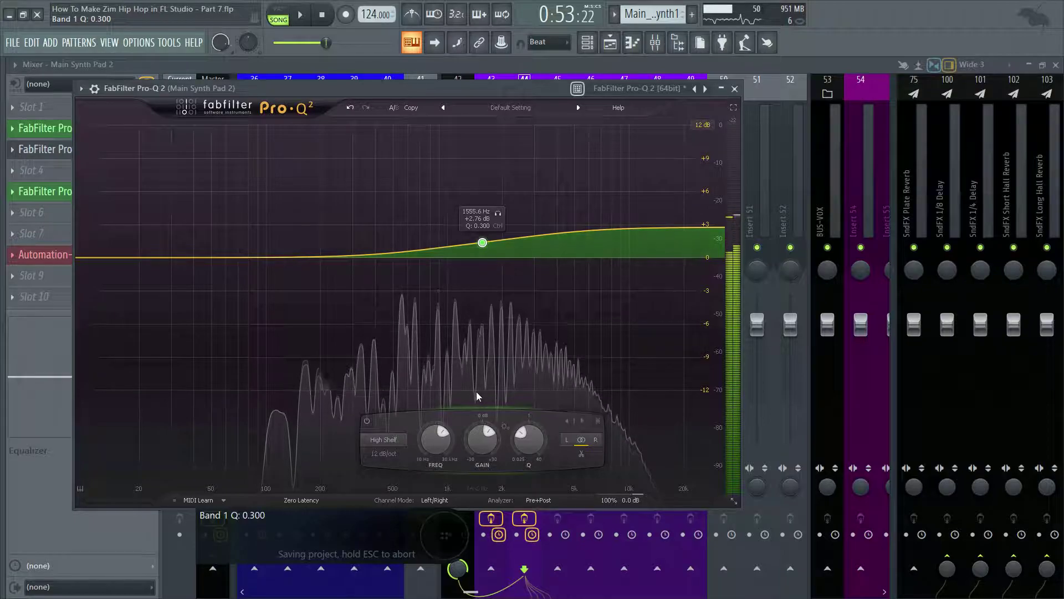
- Set the high-shelf band's frequency to 1.5 kHz and its gain to 2 dB
double_click(441, 450)
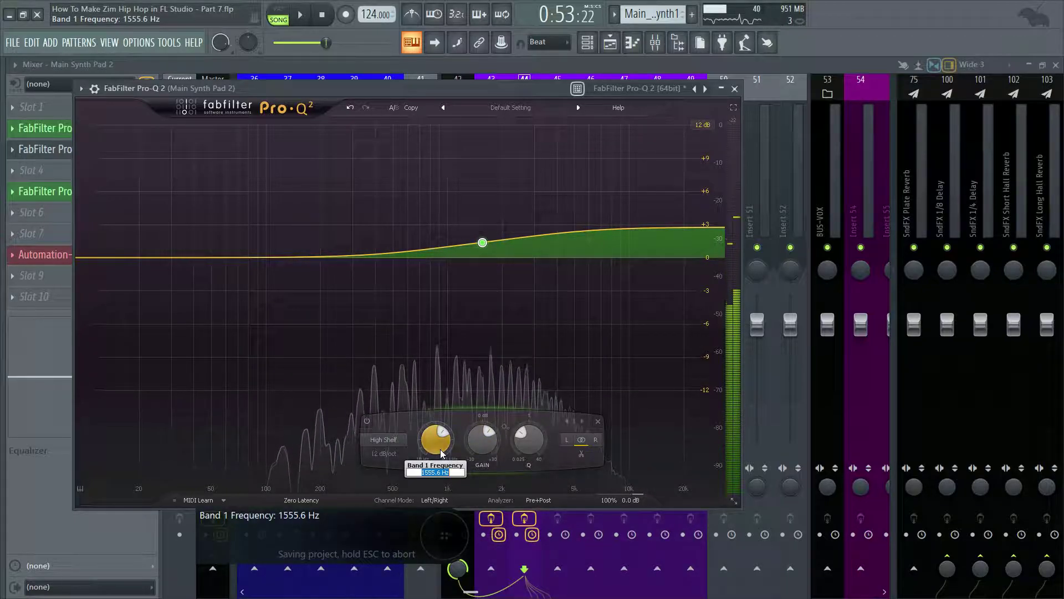
text(1)
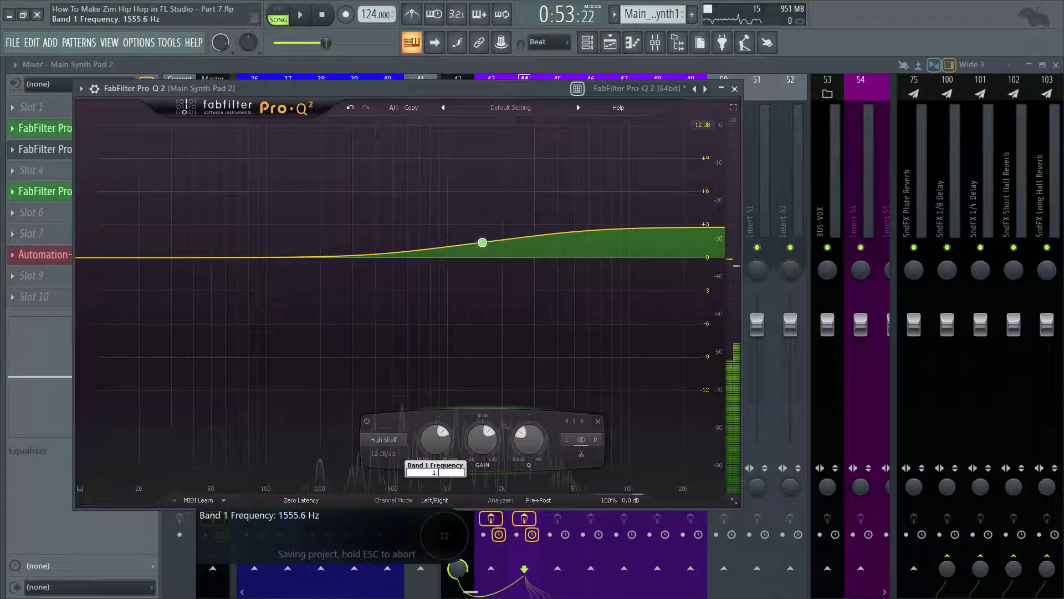
text(.5K)
key(Return)
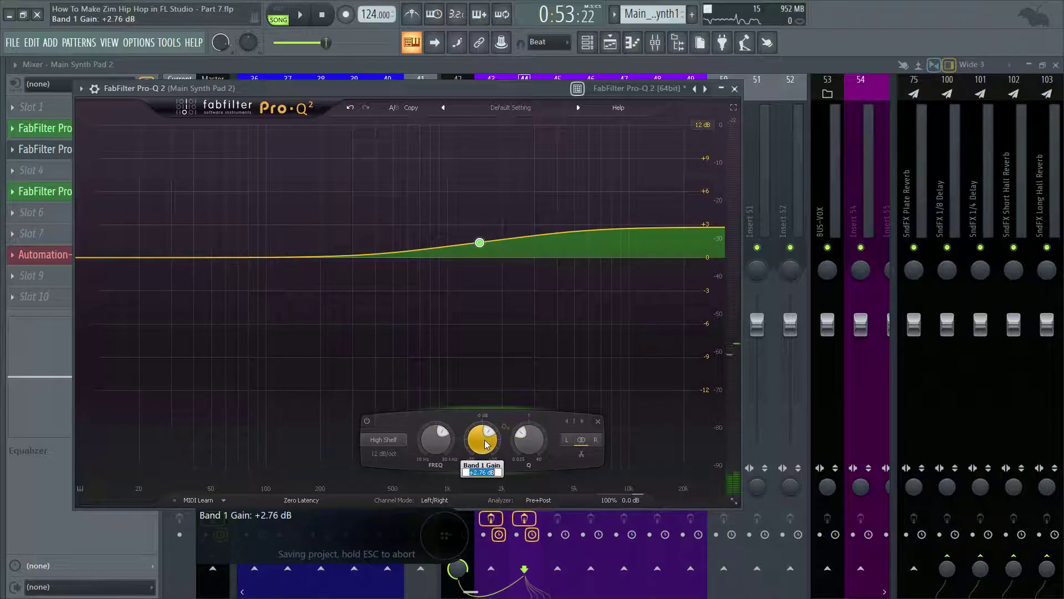
text(2)
key(Return)
- During playback, add a bell cut at about 1042 Hz with about -4.2 dB gain and a Q of about 2.9
key(space)
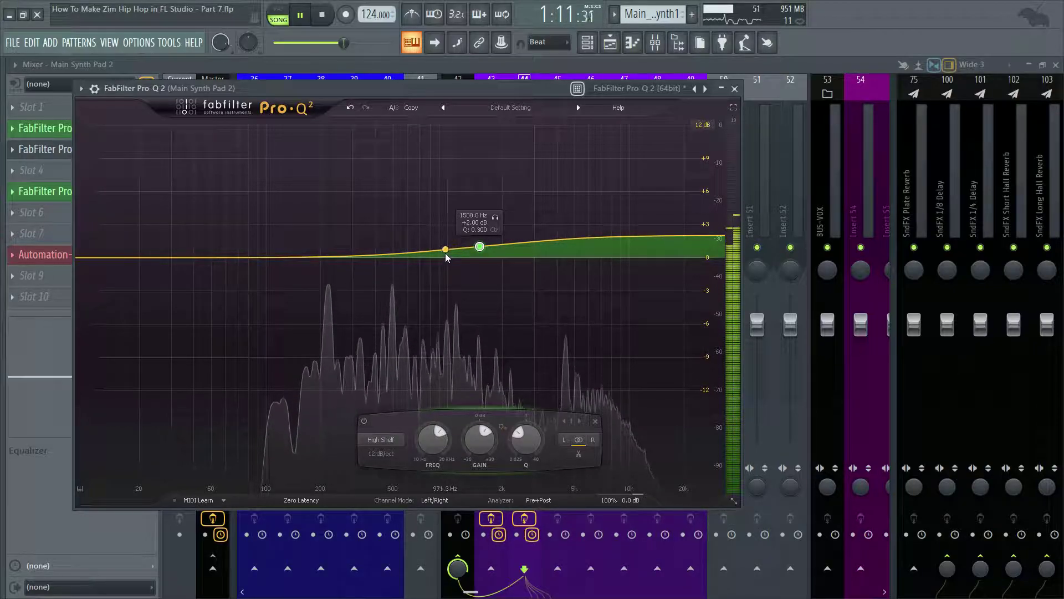
drag(449, 251, 452, 302)
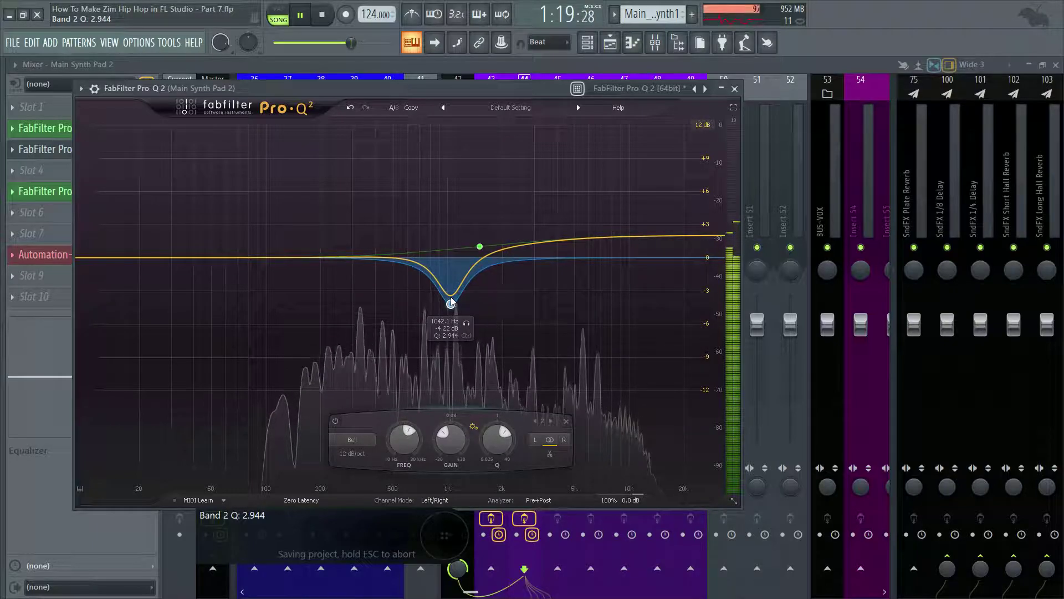
key(space)
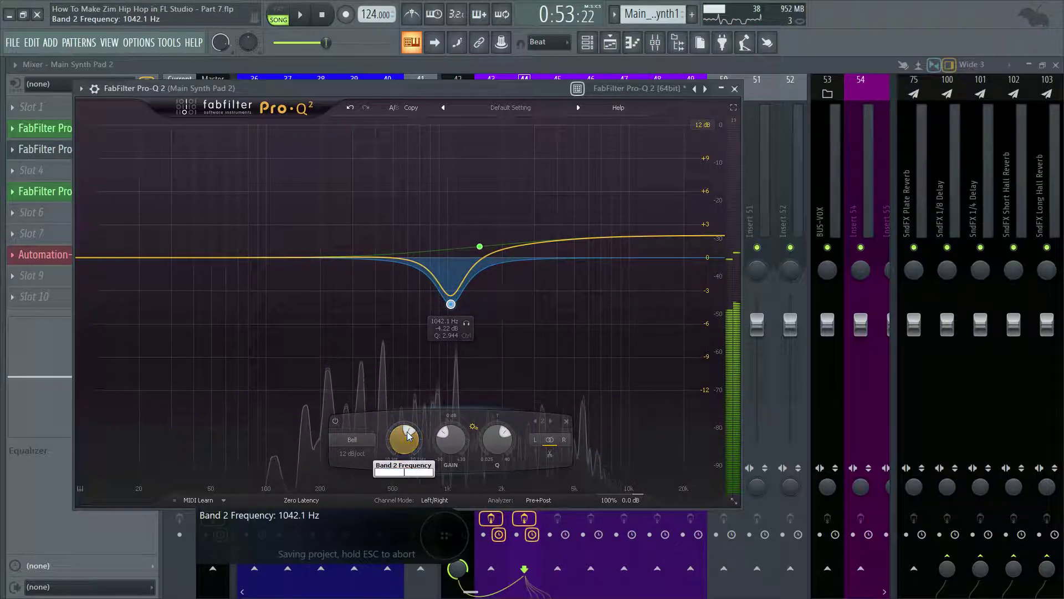
- Set the bell band to a frequency of 1000 Hz, a Q of 3 and a gain of -4 dB
text(1000)
key(Return)
double_click(500, 452)
text(3)
key(Return)
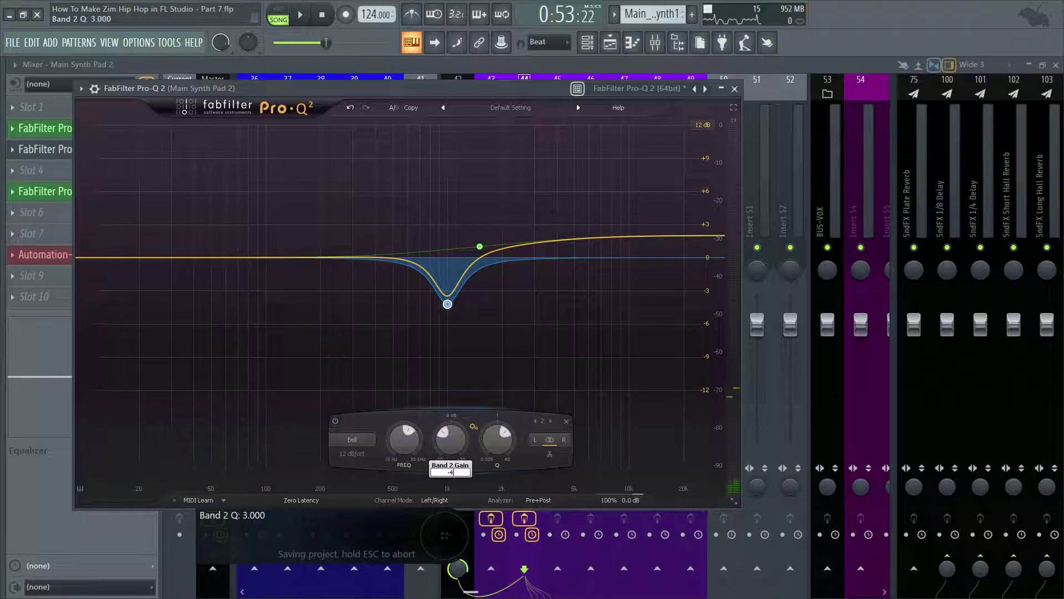
text(-4)
key(Return)
- Play the hook transition with the new EQ and close the FabFilter Pro-Q 2 window
key(space)
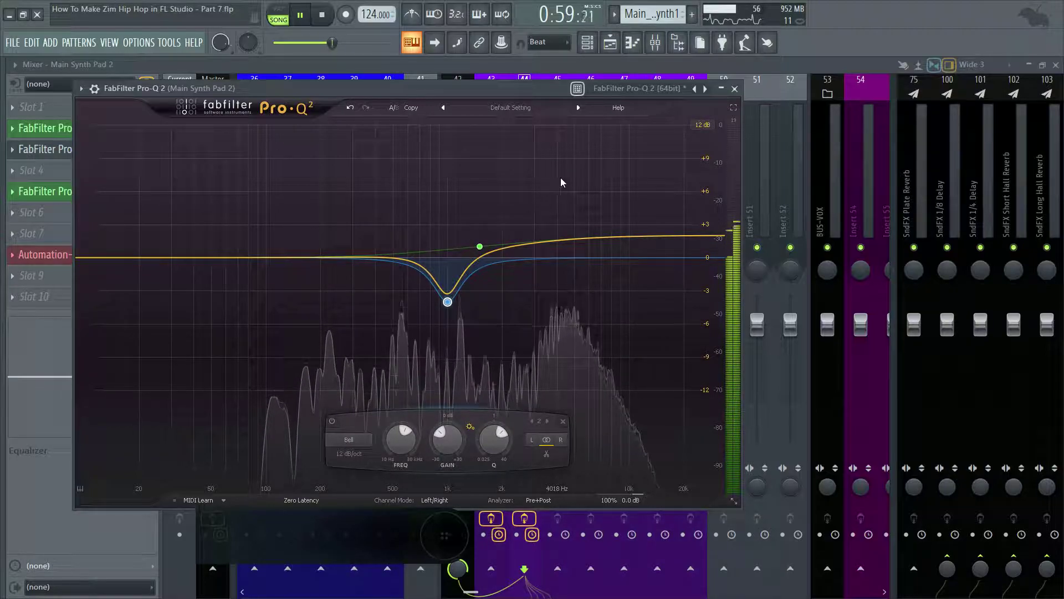
click(736, 88)
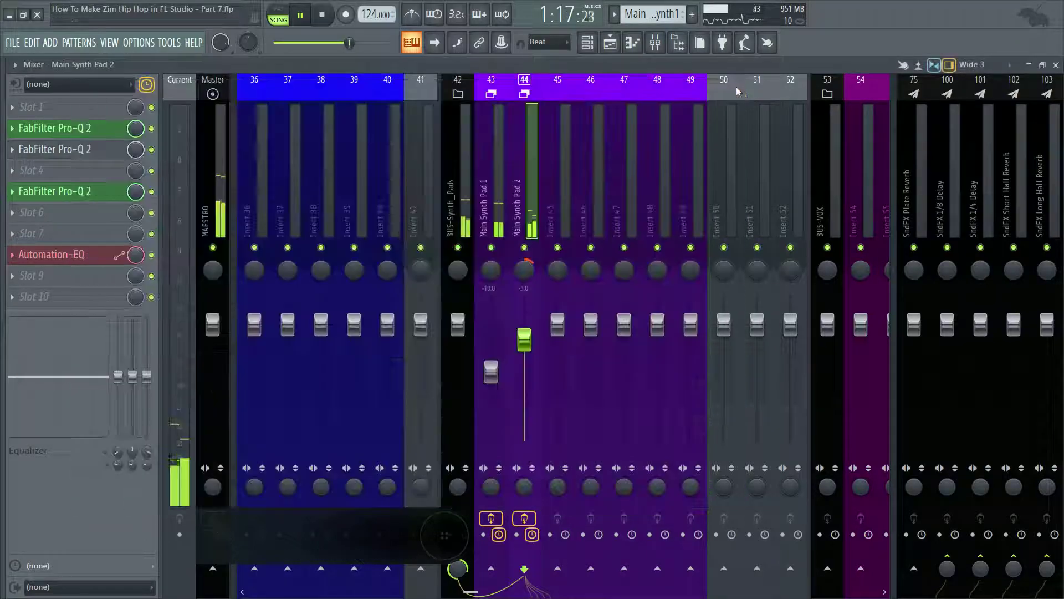
key(space)
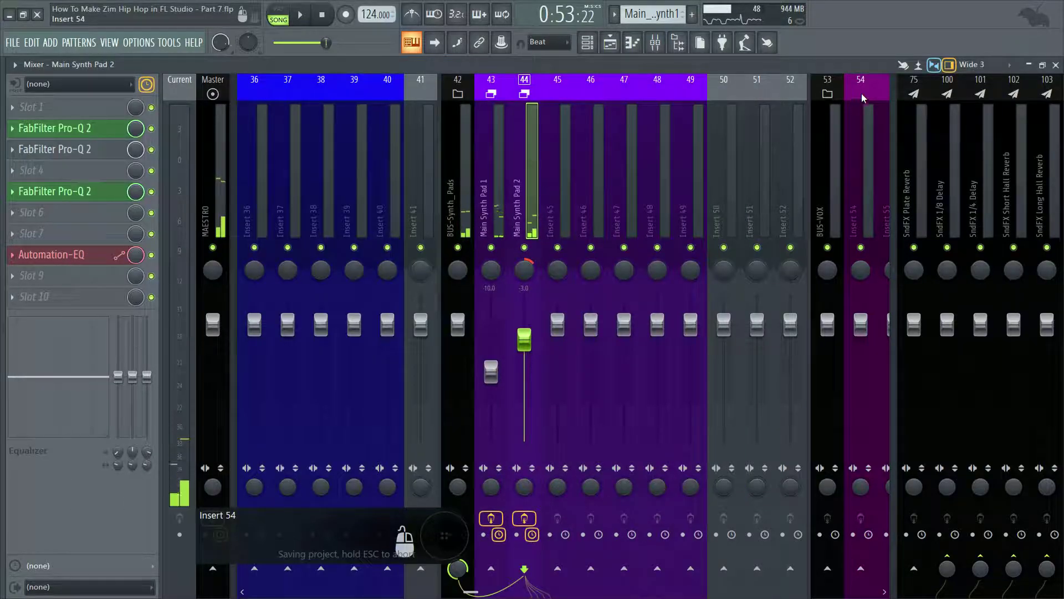
- Close the mixer, the playlist and the channel rack to clear the workspace
click(1055, 65)
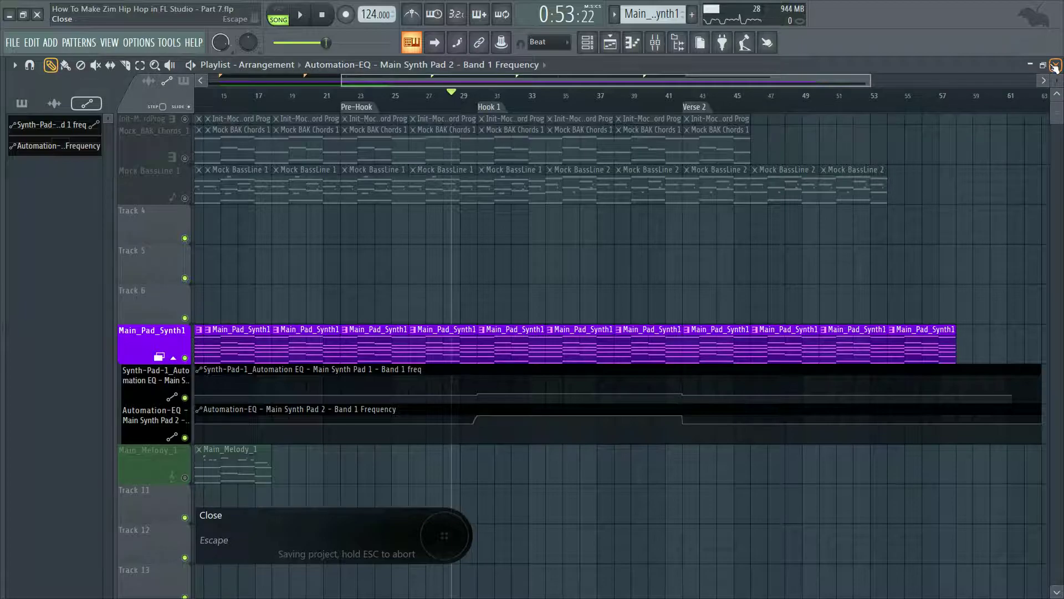
click(1055, 65)
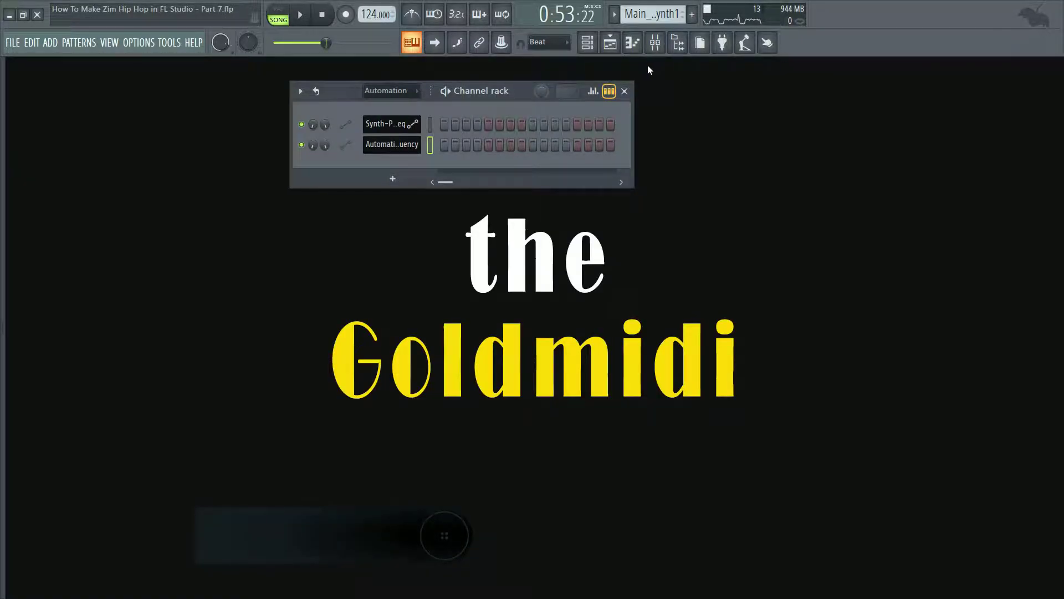
click(587, 43)
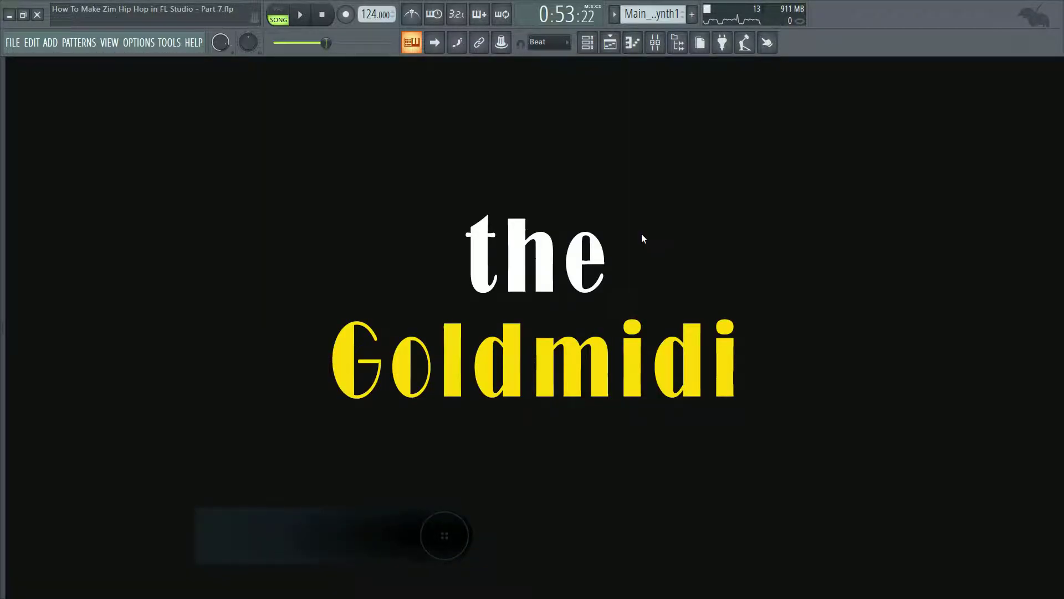